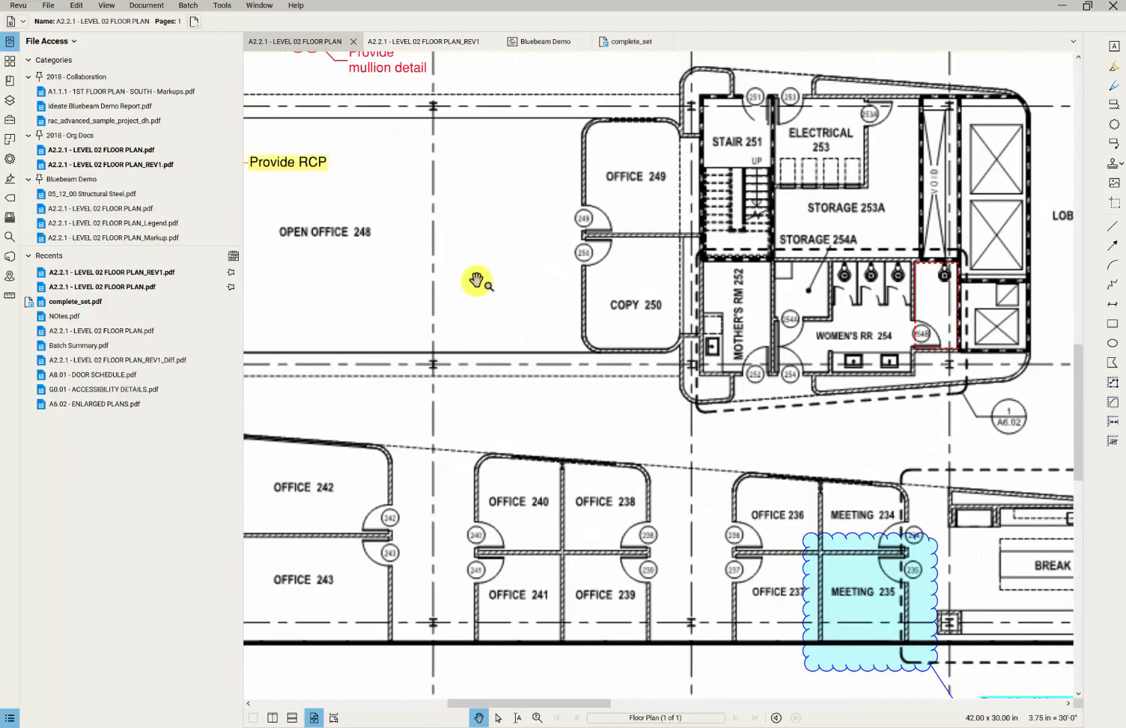
- Draw a hyperlink area around the column symbol southwest of Copy 250 on the floor plan
click(220, 7)
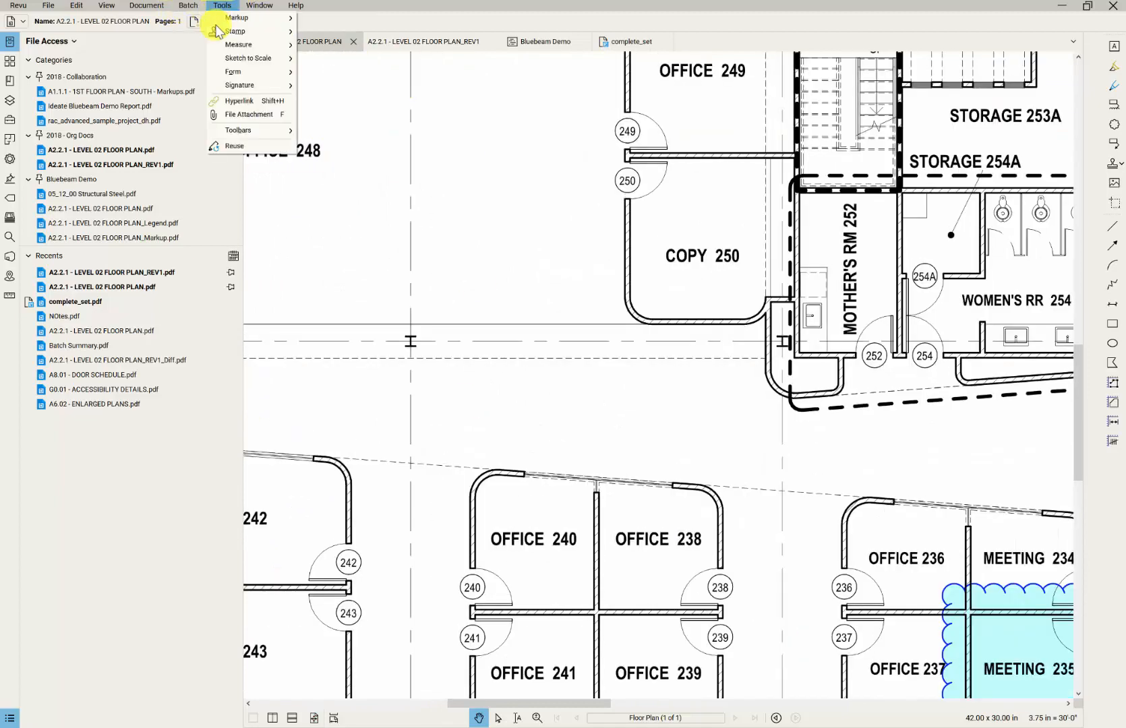
click(241, 101)
drag(398, 331, 421, 351)
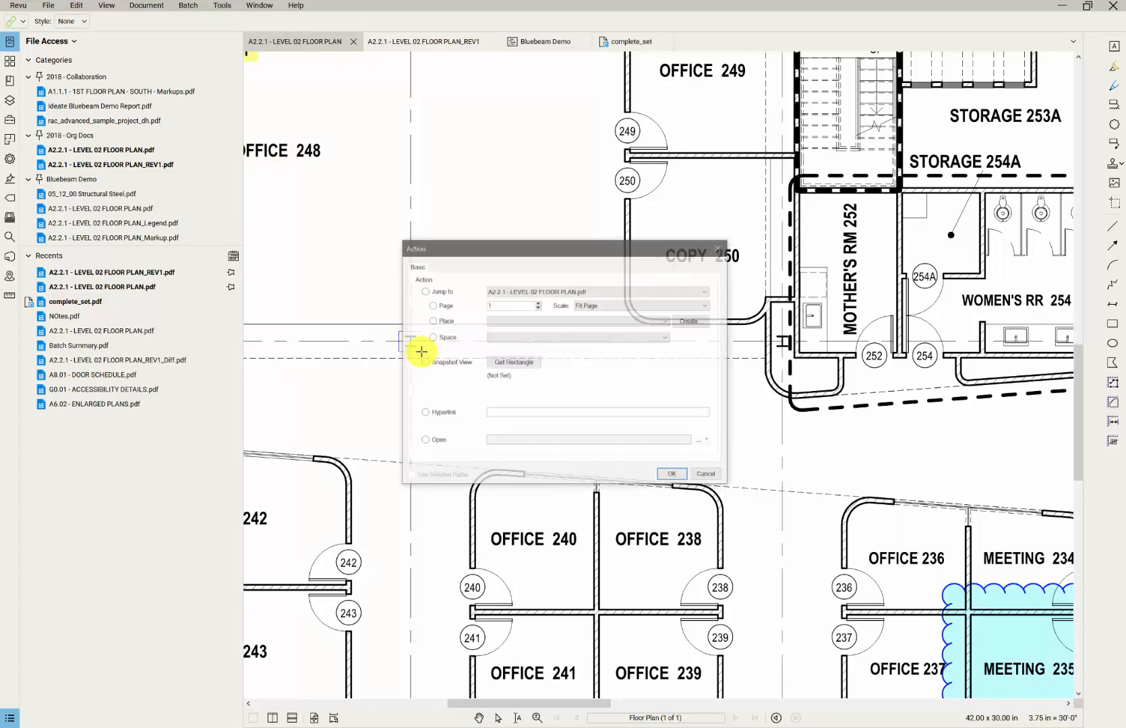
drag(510, 256, 583, 260)
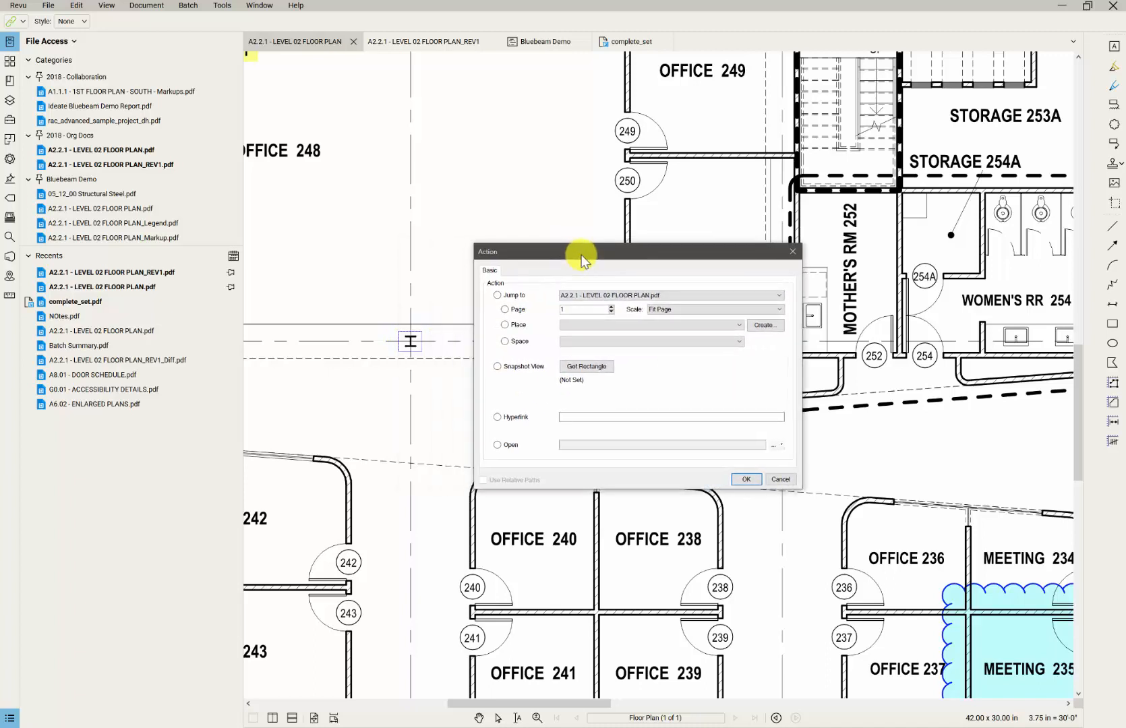
- Set the column hyperlink to open the 05_12_00 Structural Steel PDF from the Desktop folder
click(497, 445)
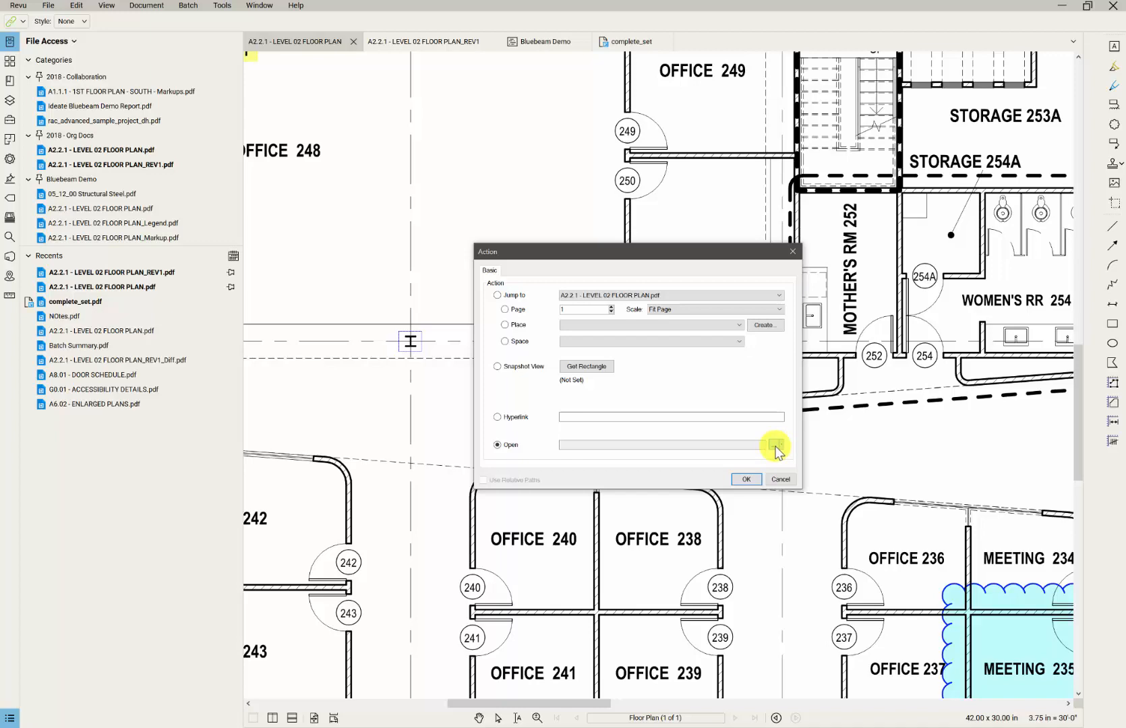
click(776, 445)
click(627, 385)
click(996, 578)
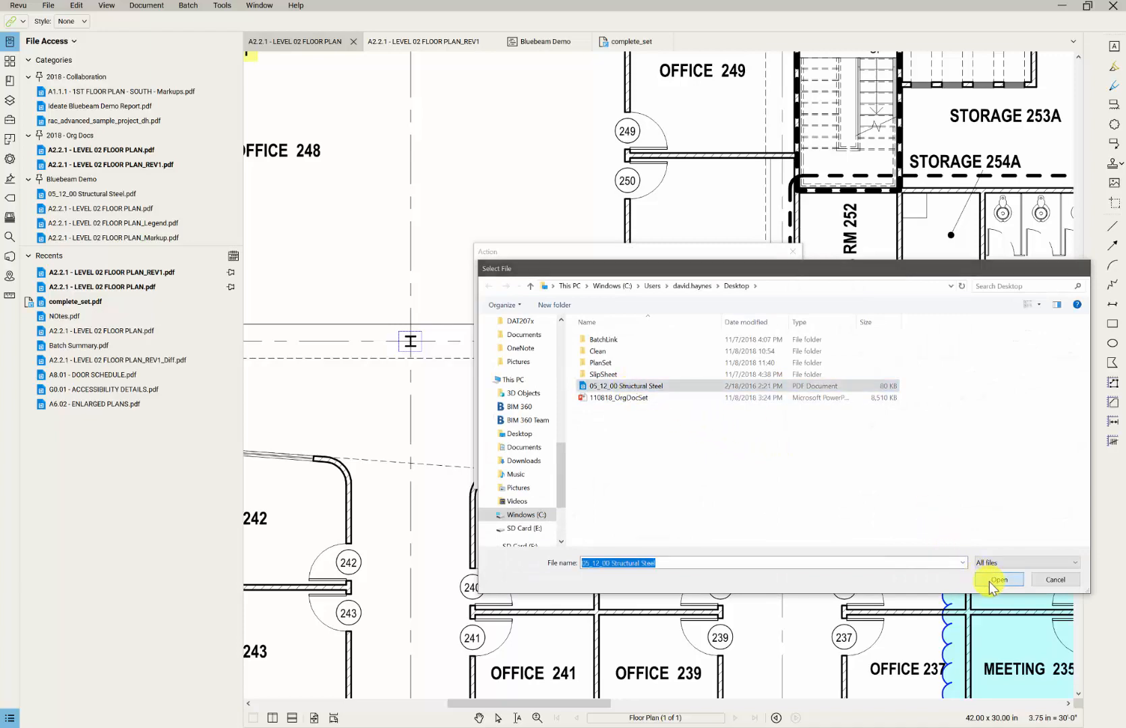
click(745, 478)
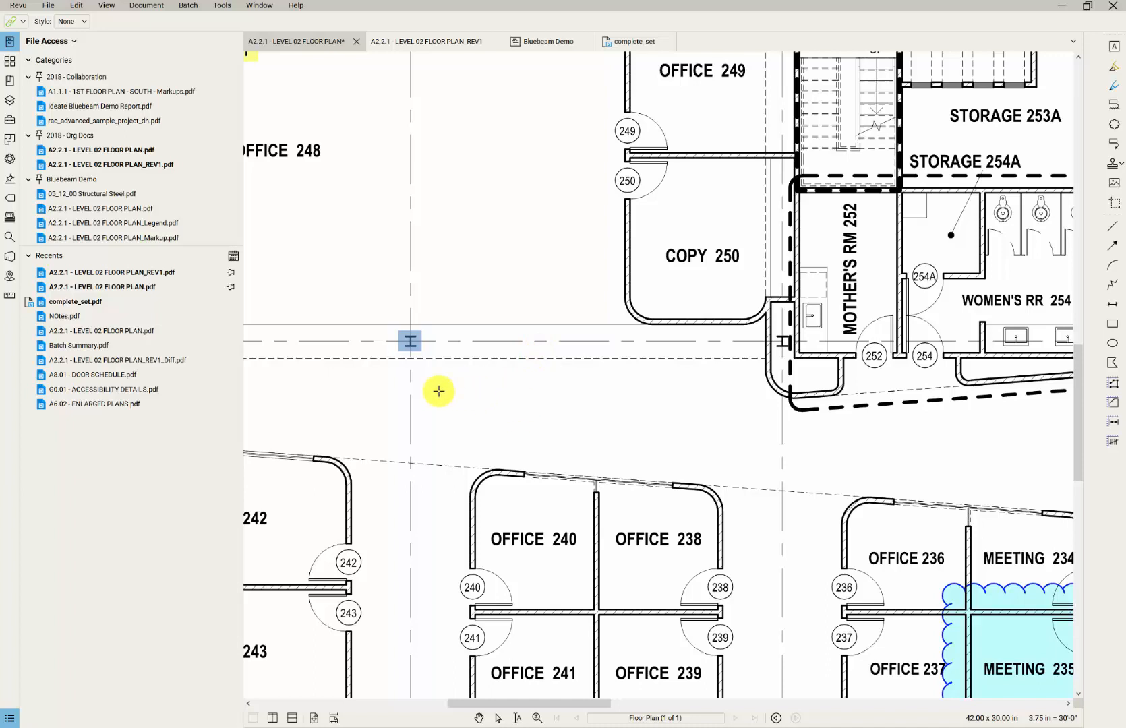
- Review the column hyperlink's action without changing it, and test the link, closing the specification document it opens
double_click(403, 347)
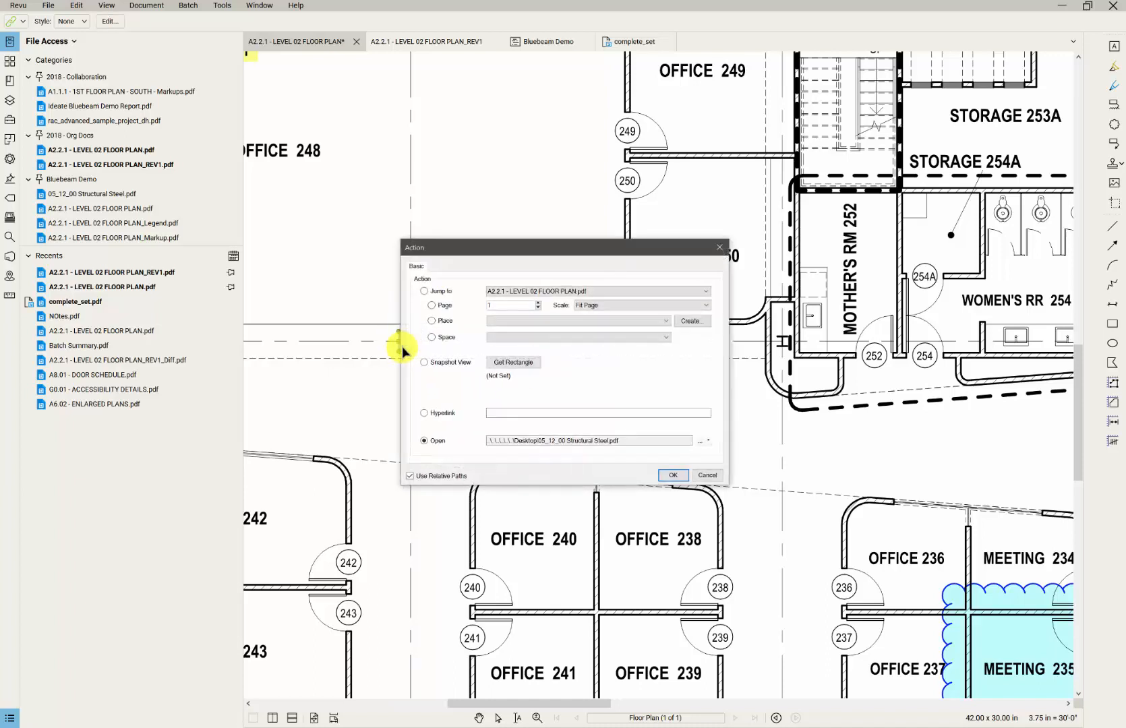
click(707, 475)
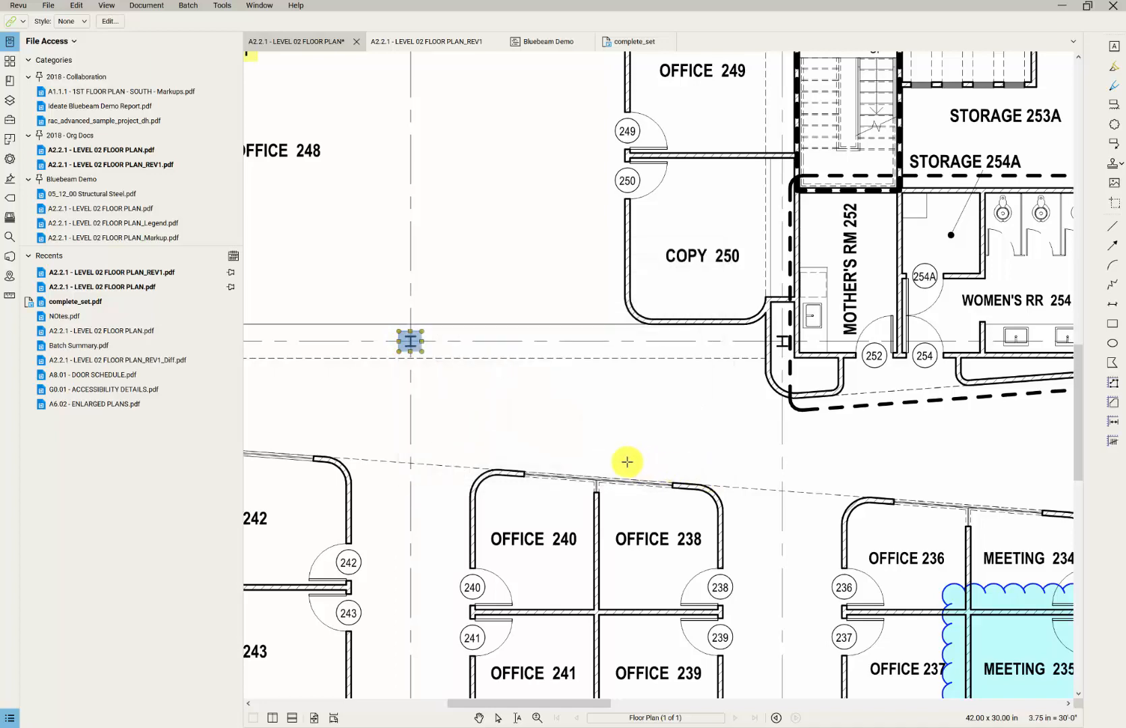
key(Escape)
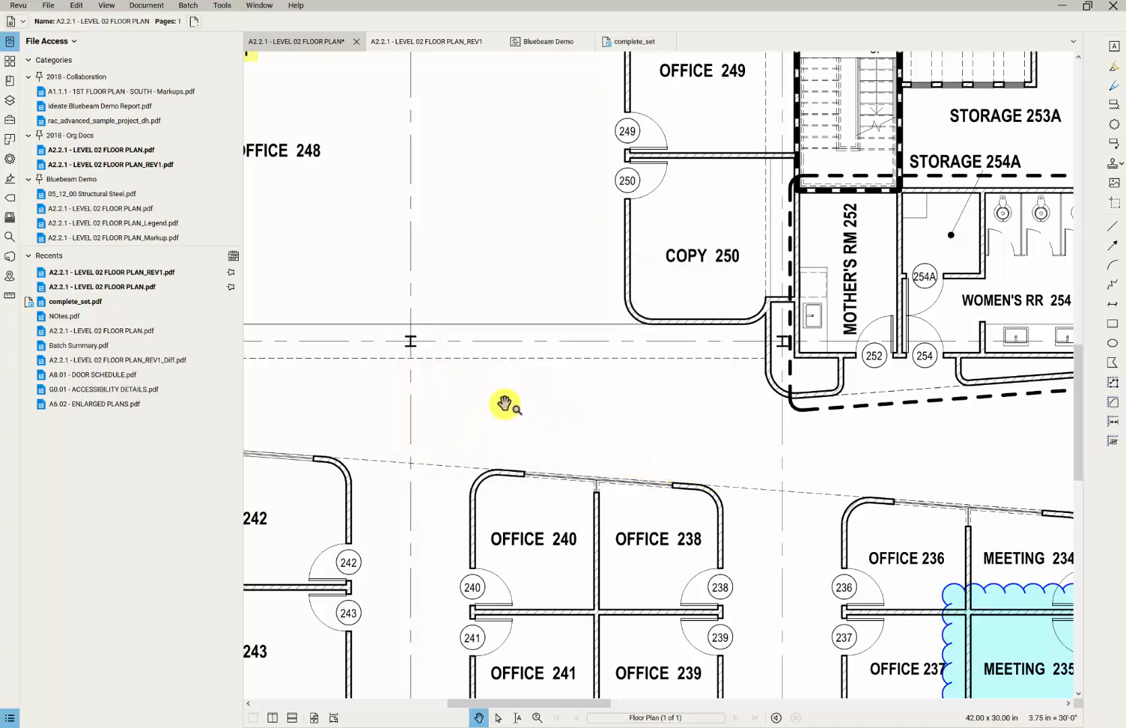
click(412, 349)
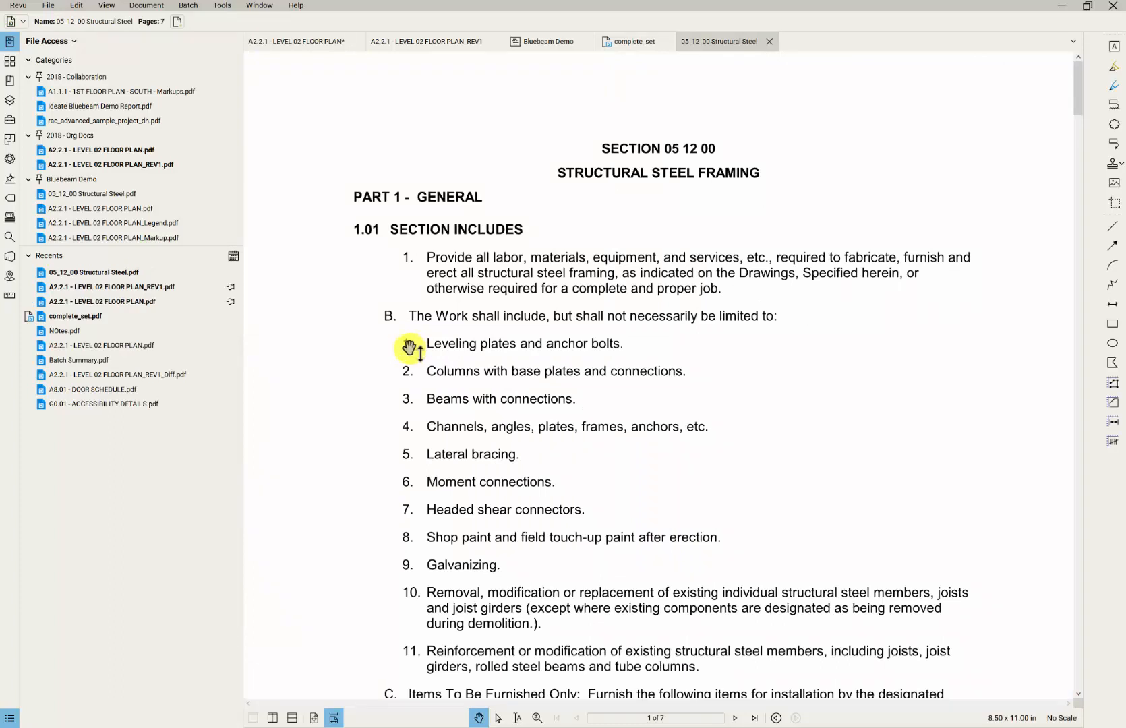
click(771, 43)
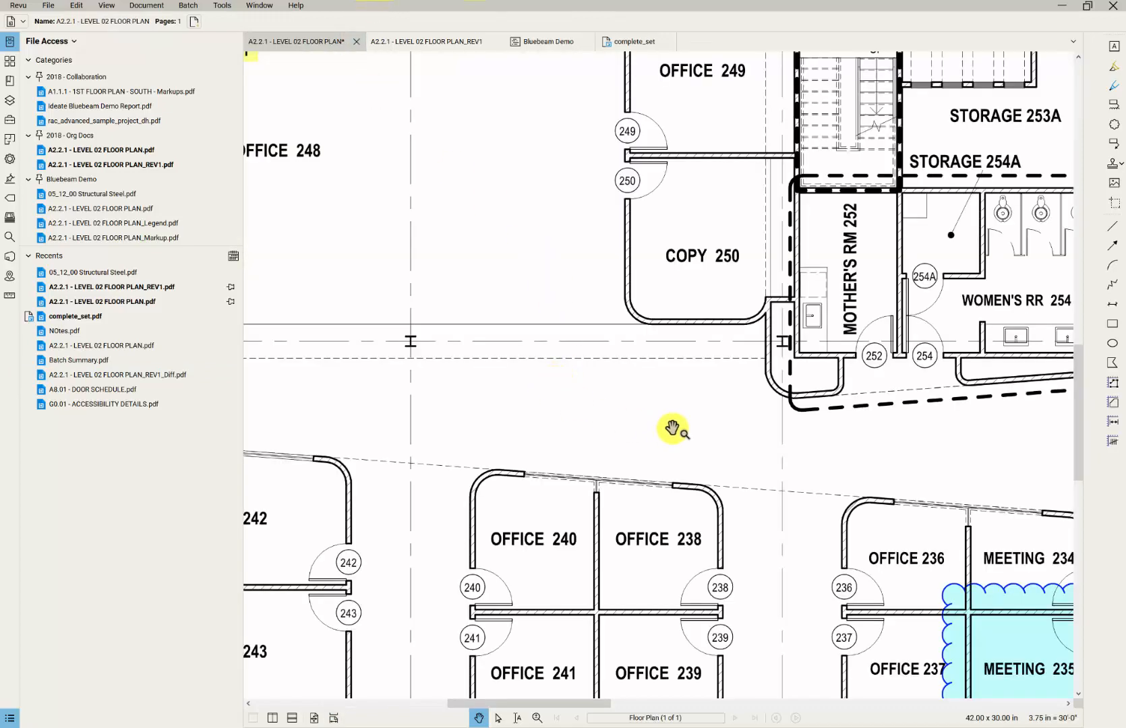
- Change the hyperlink around room 254B to jump to page 14 of complete_set.pdf, test it and return to the floor plan
drag(730, 431, 467, 422)
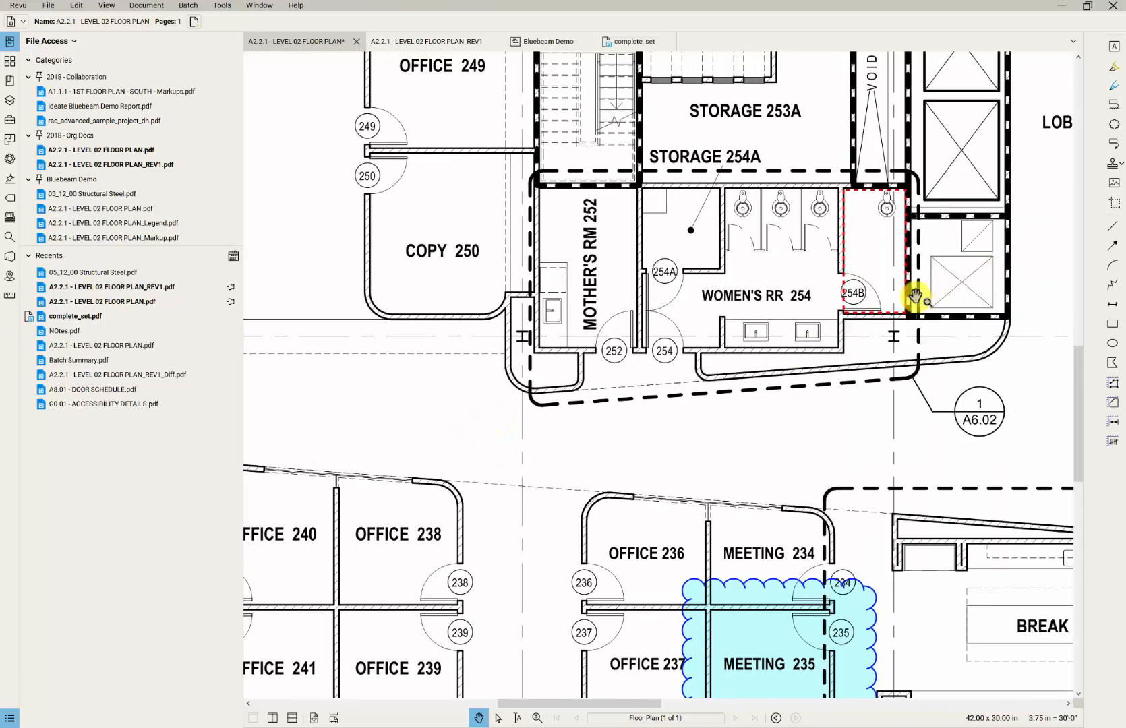
scroll(885, 297, up, 1)
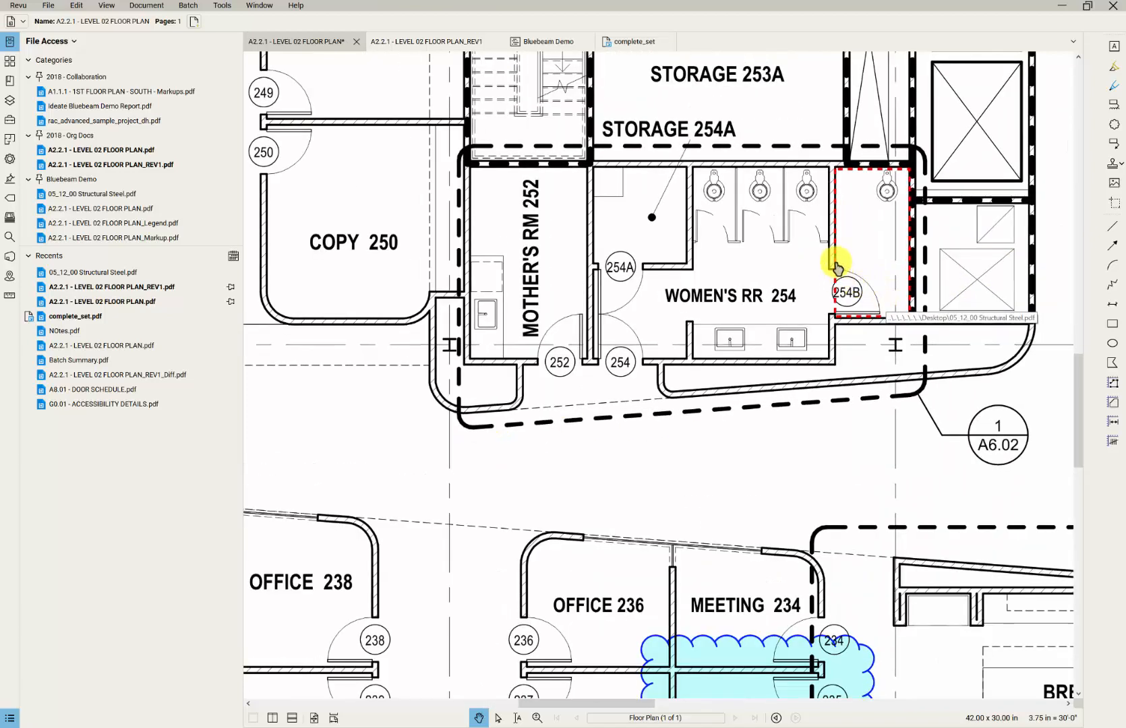
right_click(836, 262)
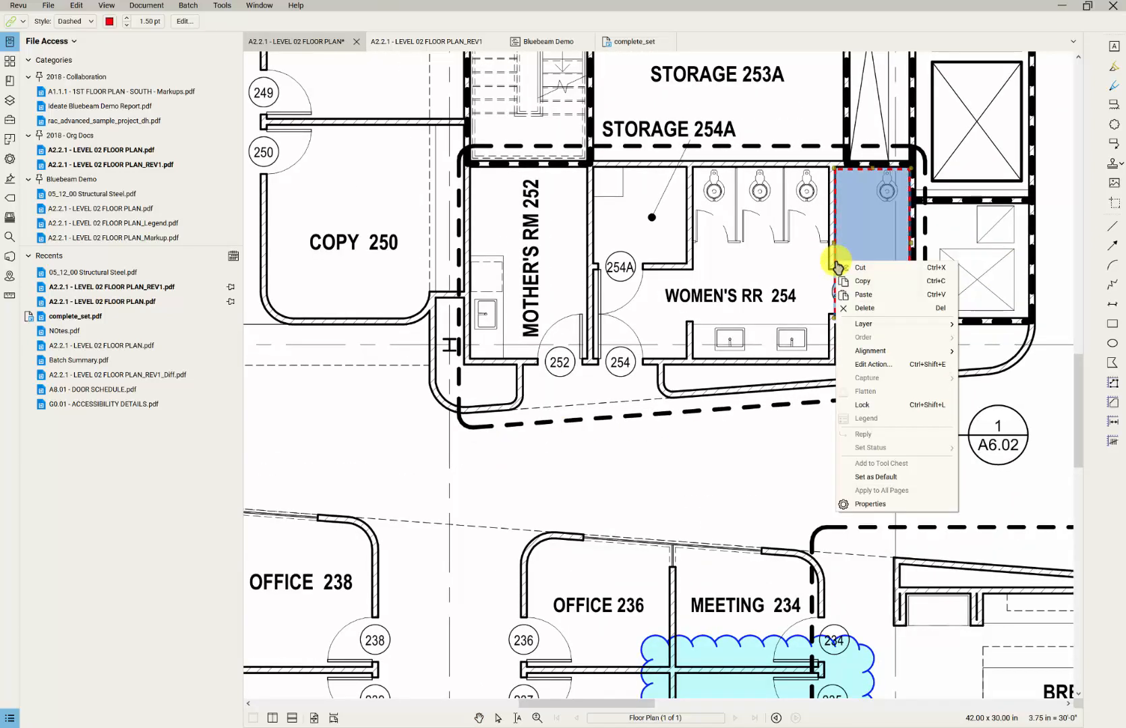
click(873, 365)
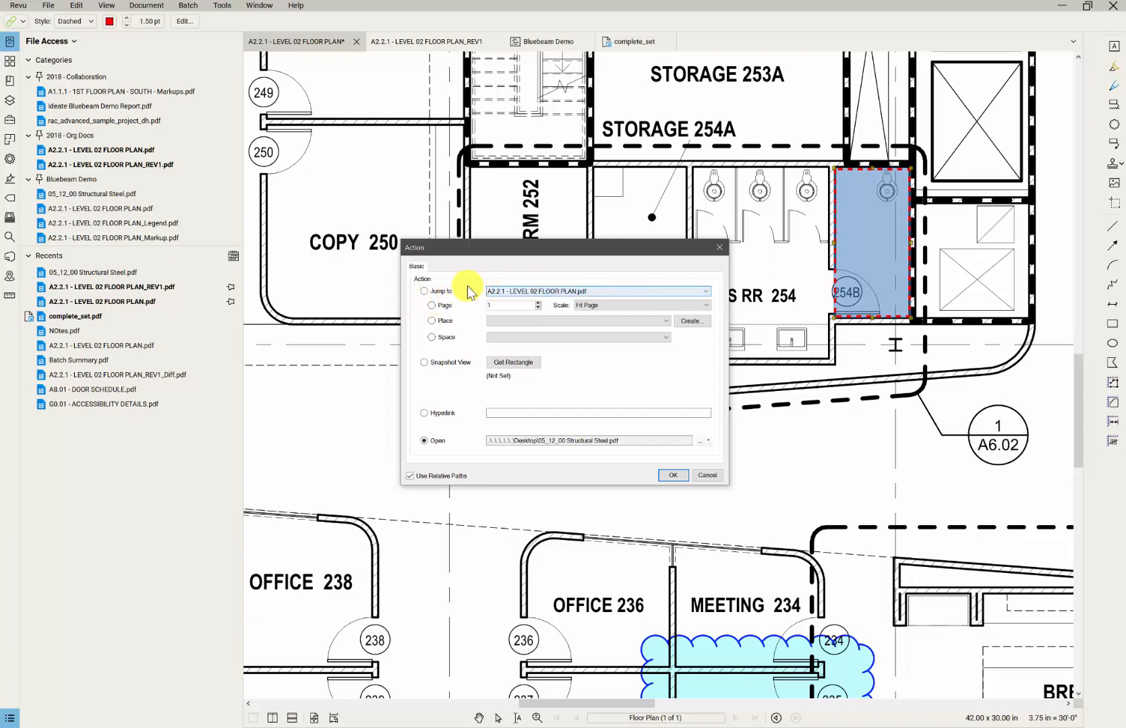
click(426, 292)
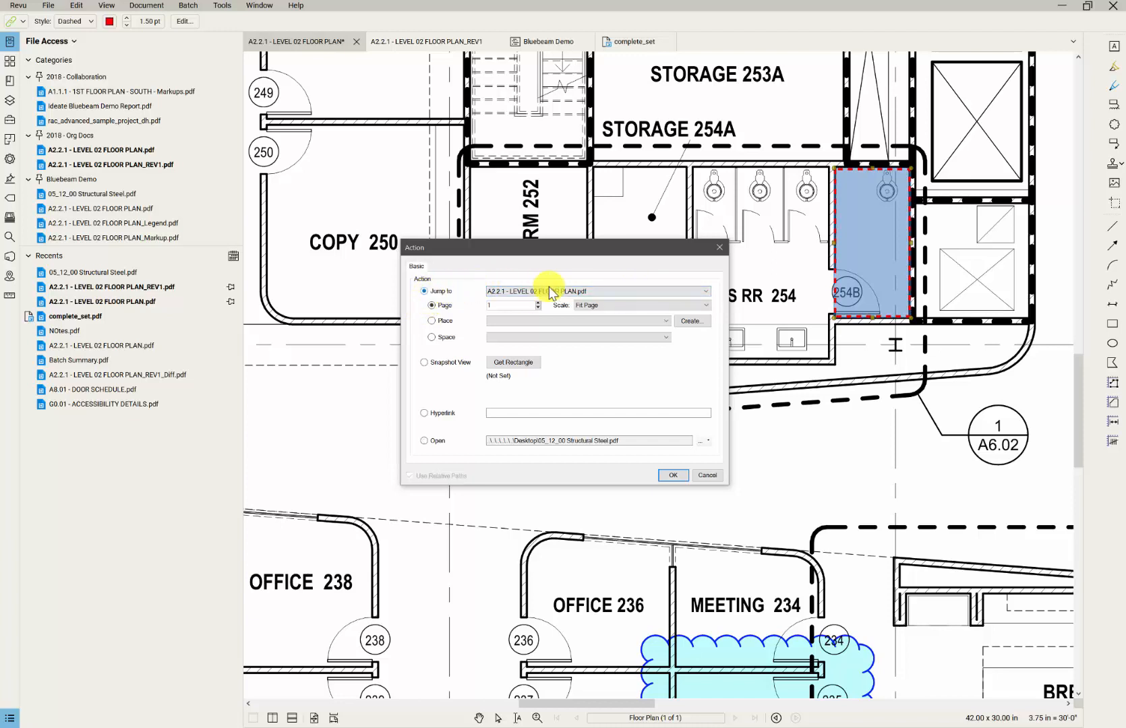
click(549, 292)
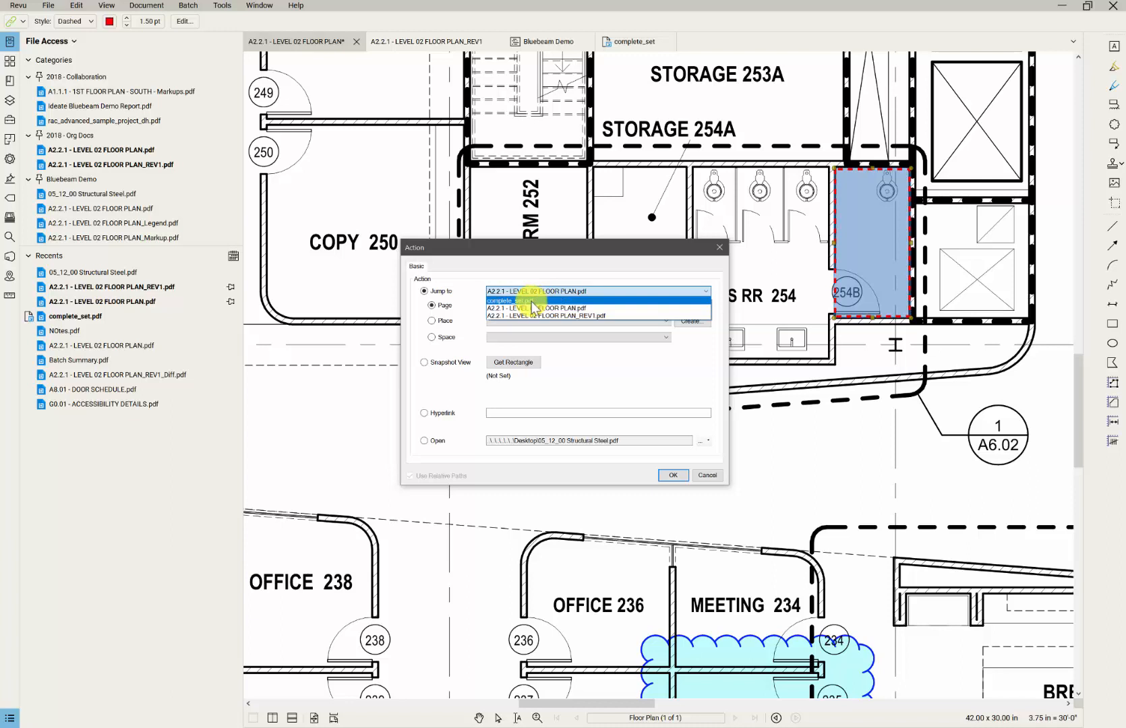
click(531, 301)
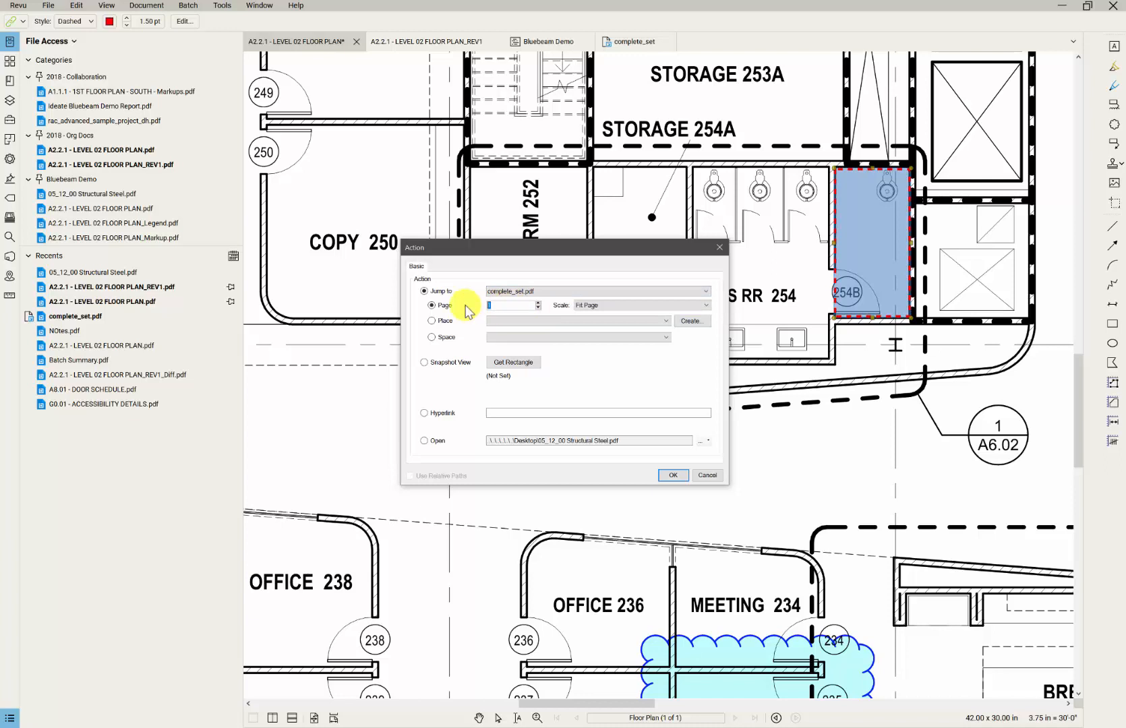
click(666, 475)
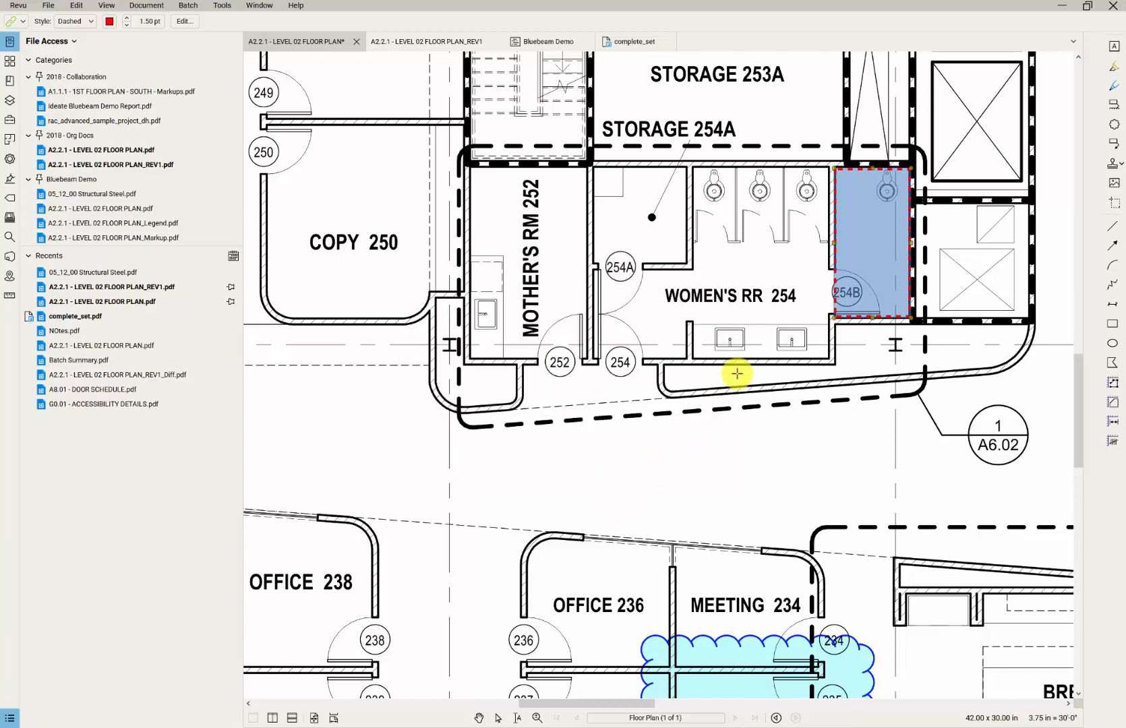
key(Escape)
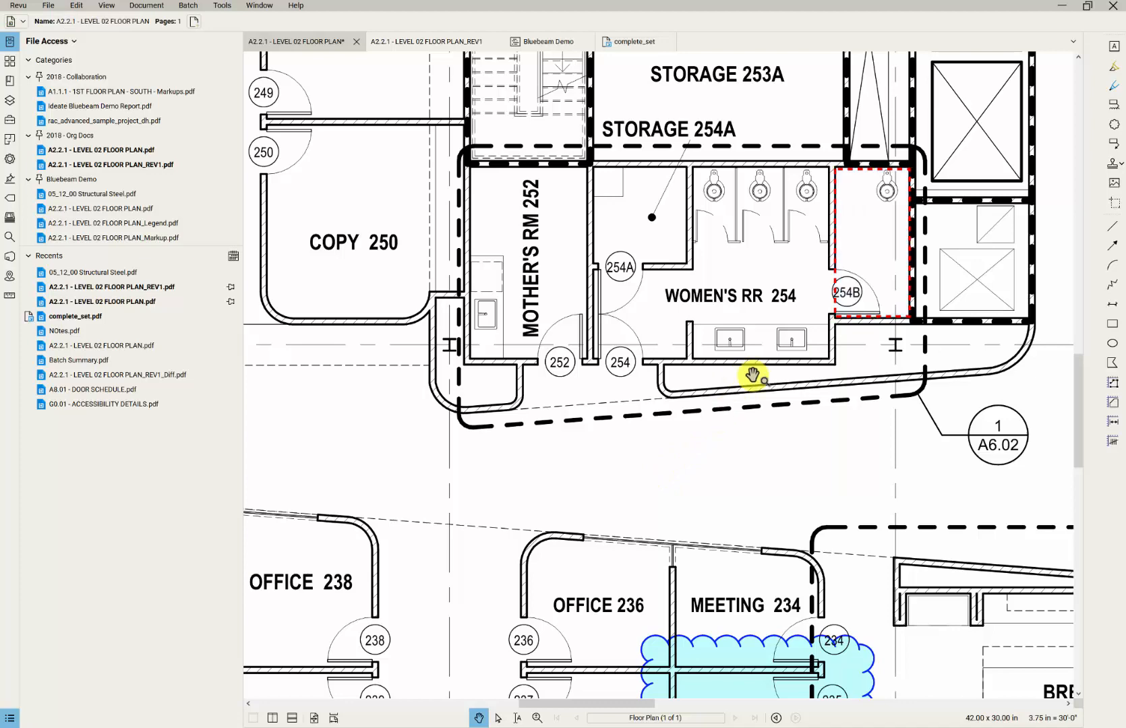
click(837, 281)
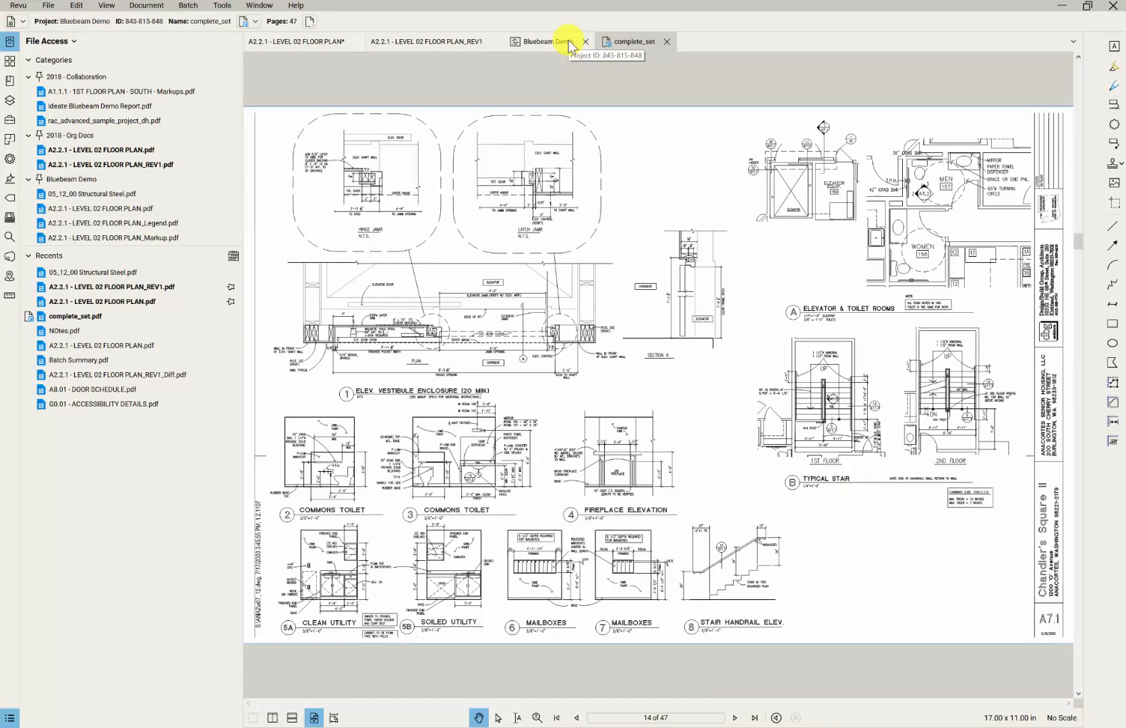
click(309, 41)
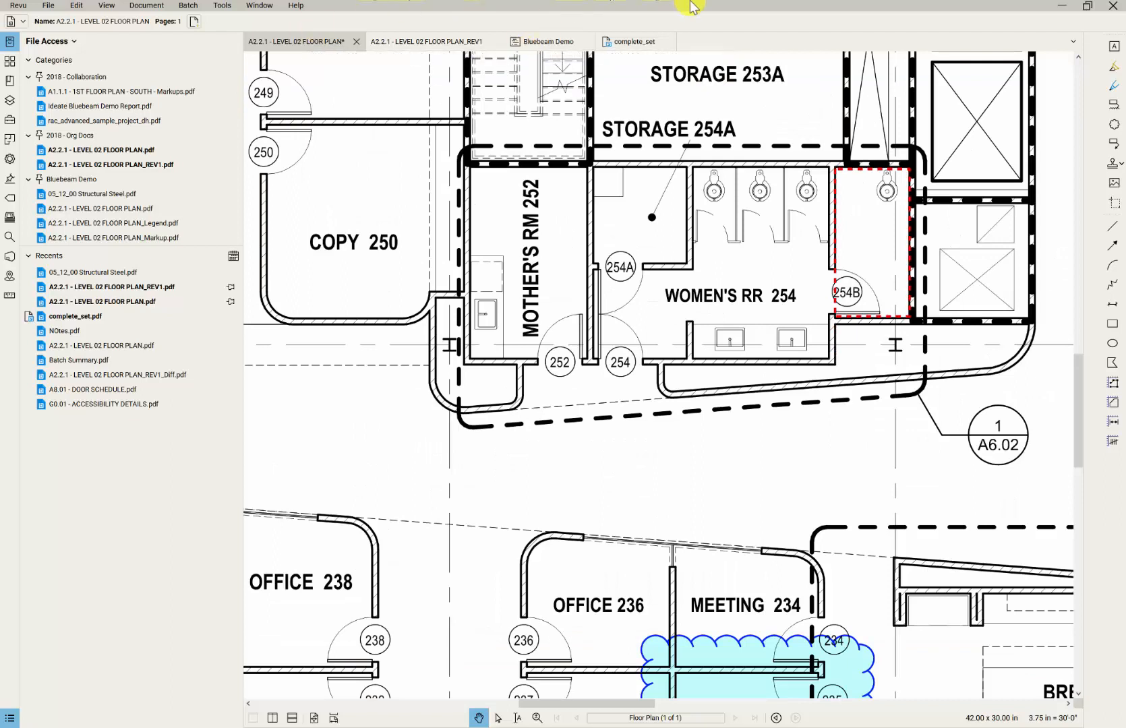
- Set the room 254B hyperlink to jump to the place Regular Toilet in A2.2.1 - LEVEL 02 FLOOR PLAN.pdf
click(837, 190)
right_click(837, 191)
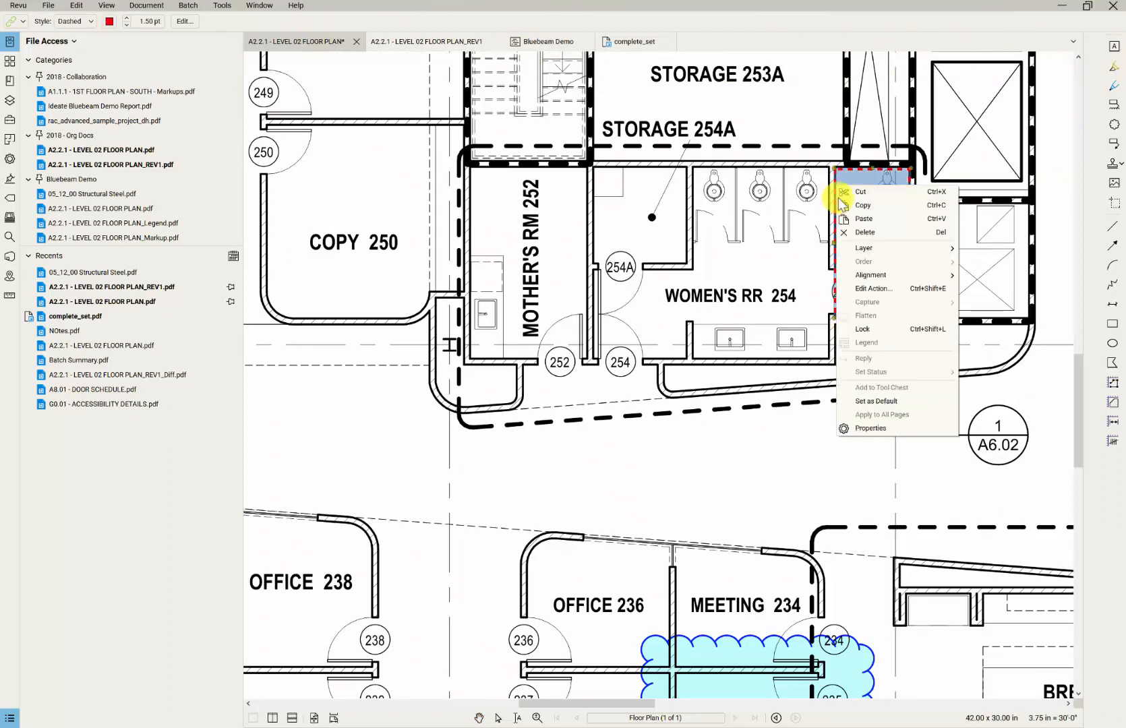
click(873, 298)
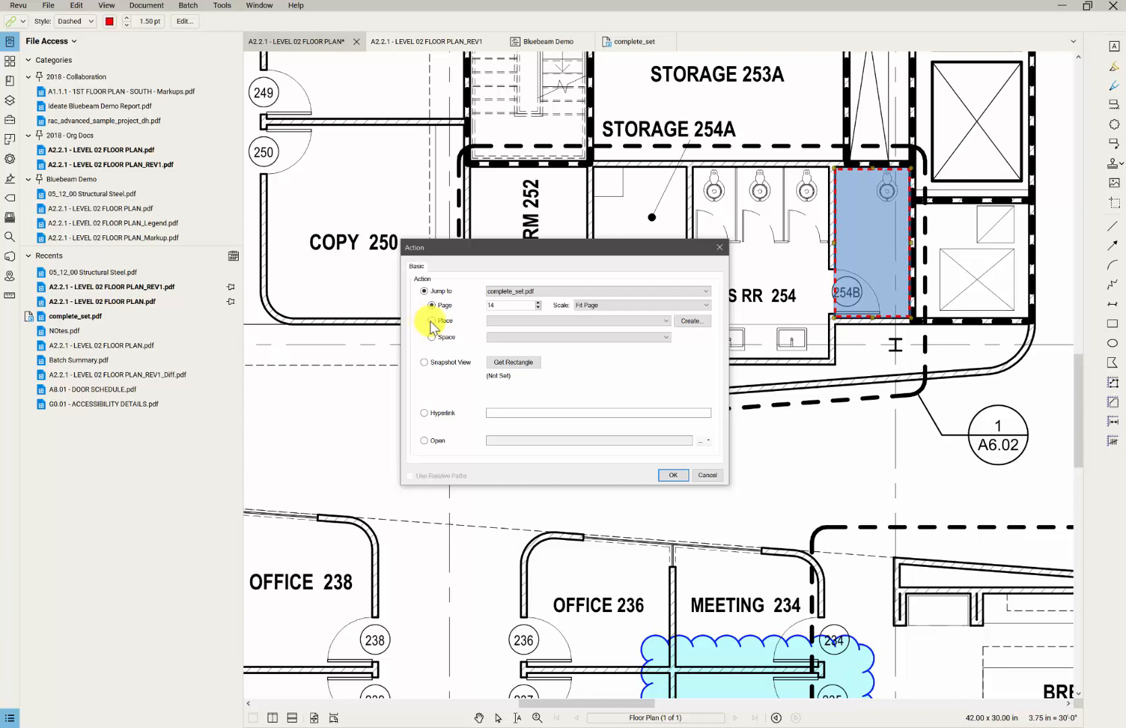
click(502, 291)
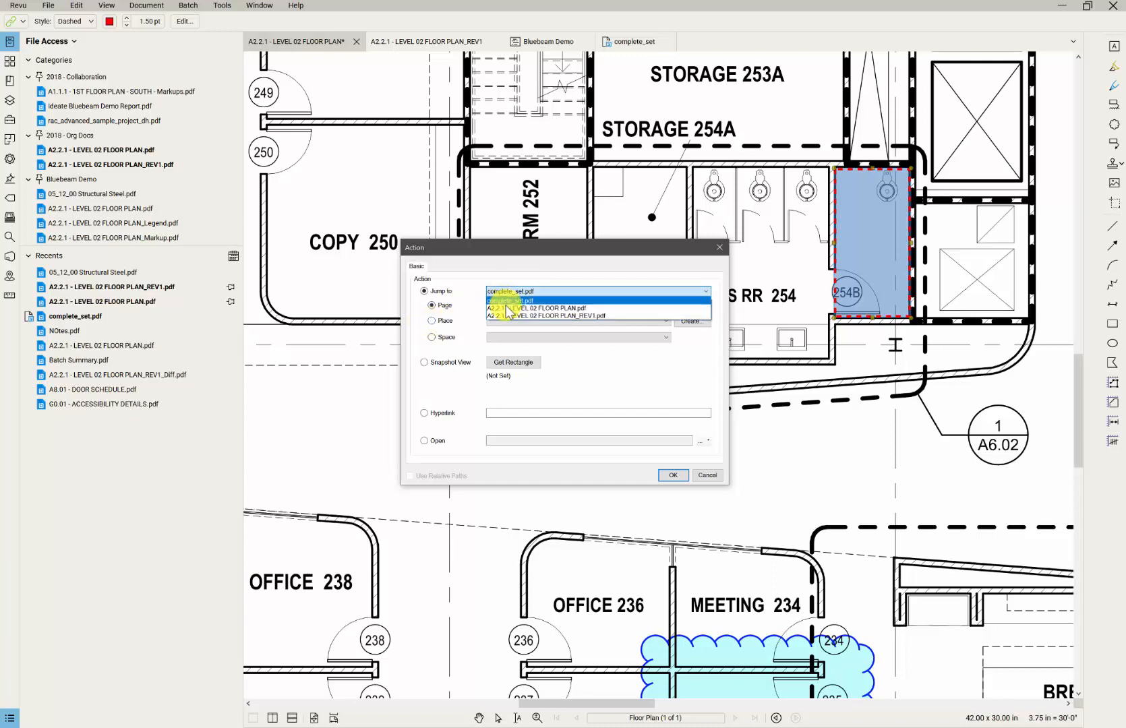
click(506, 308)
click(438, 320)
click(498, 321)
click(502, 330)
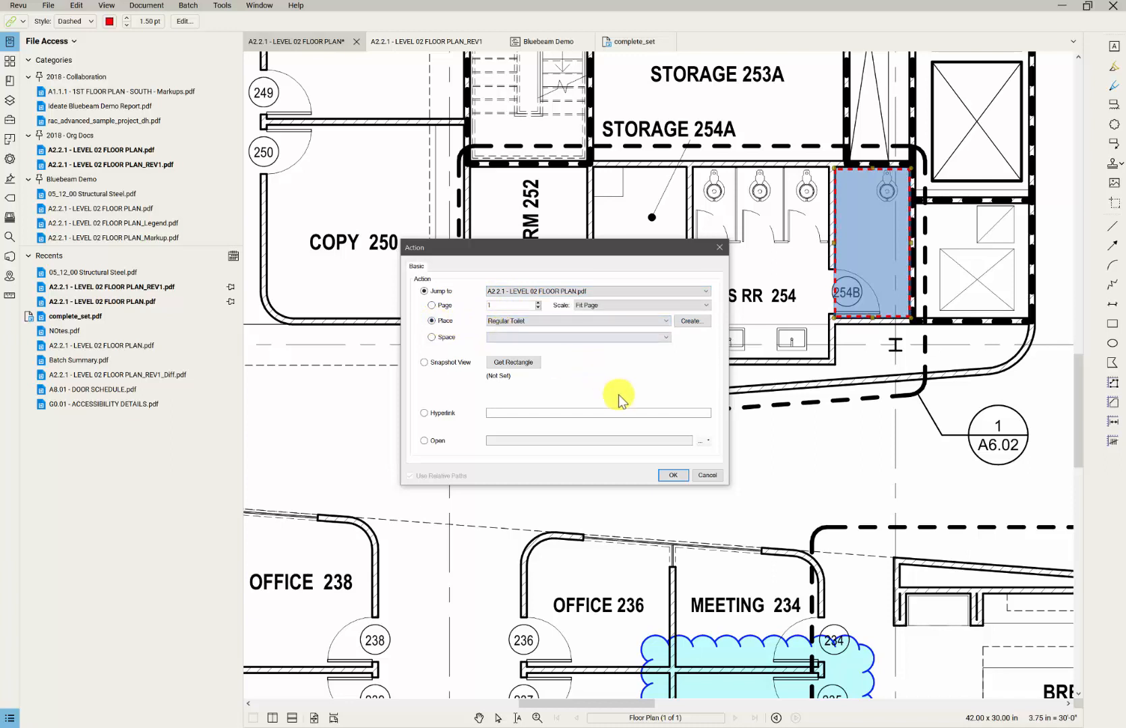
click(672, 476)
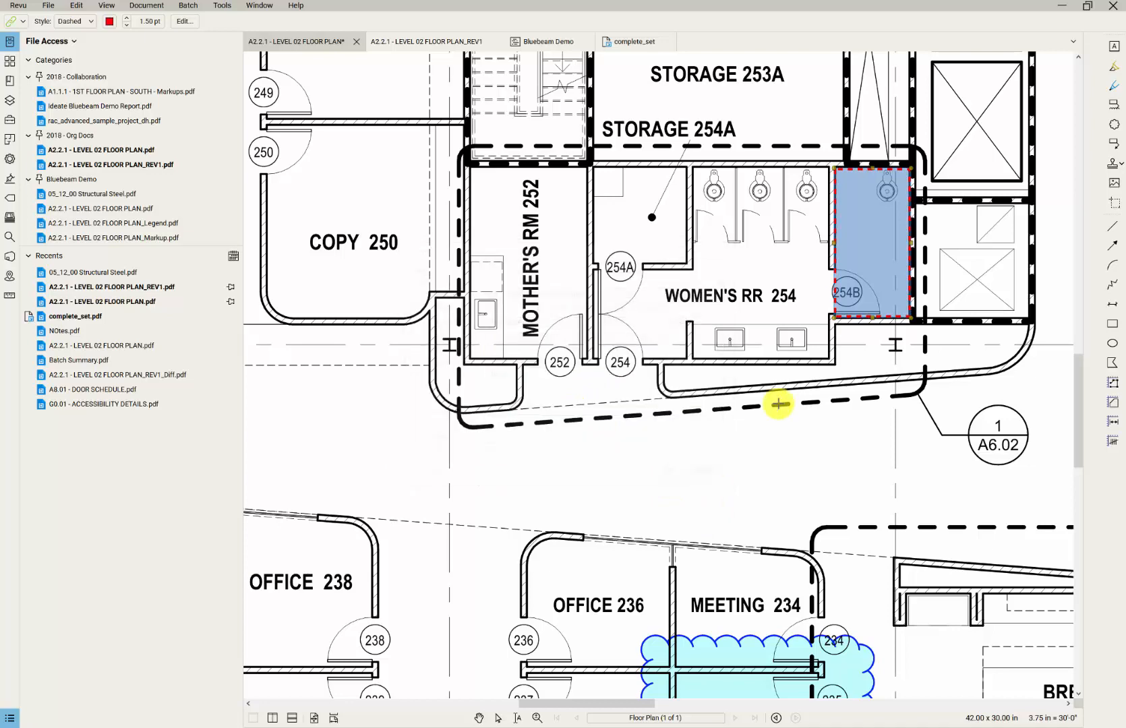
click(805, 384)
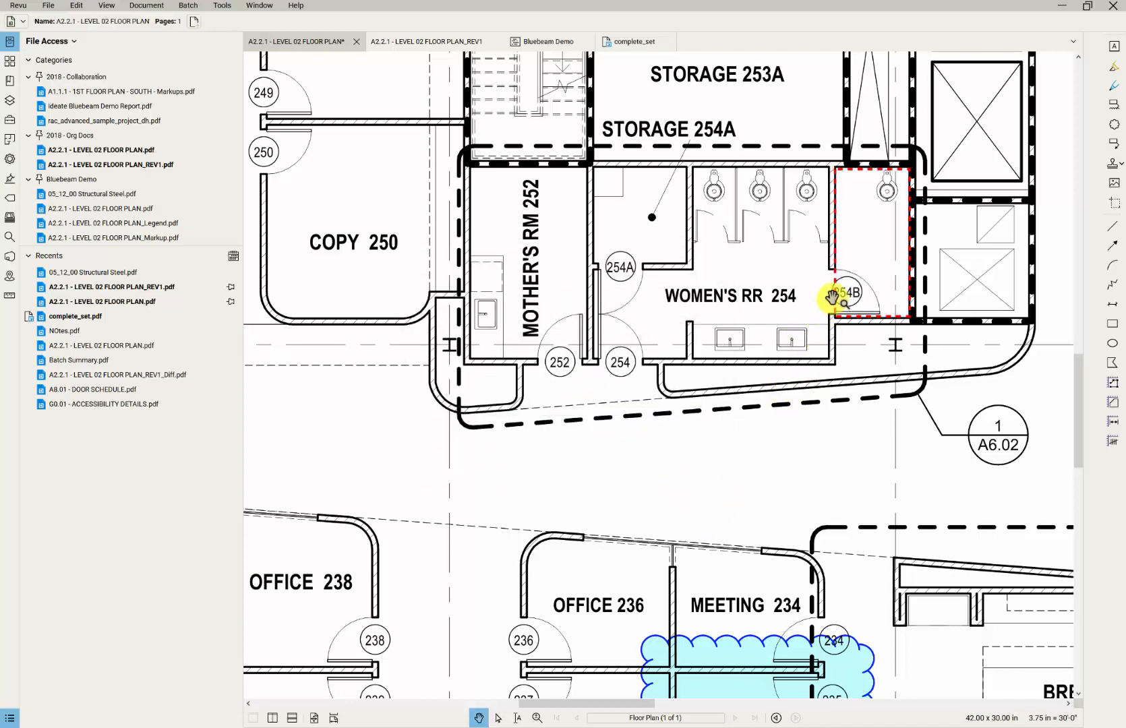
- Test the room 254B hyperlink, and display the document's lists of places and hyperlinks
click(839, 297)
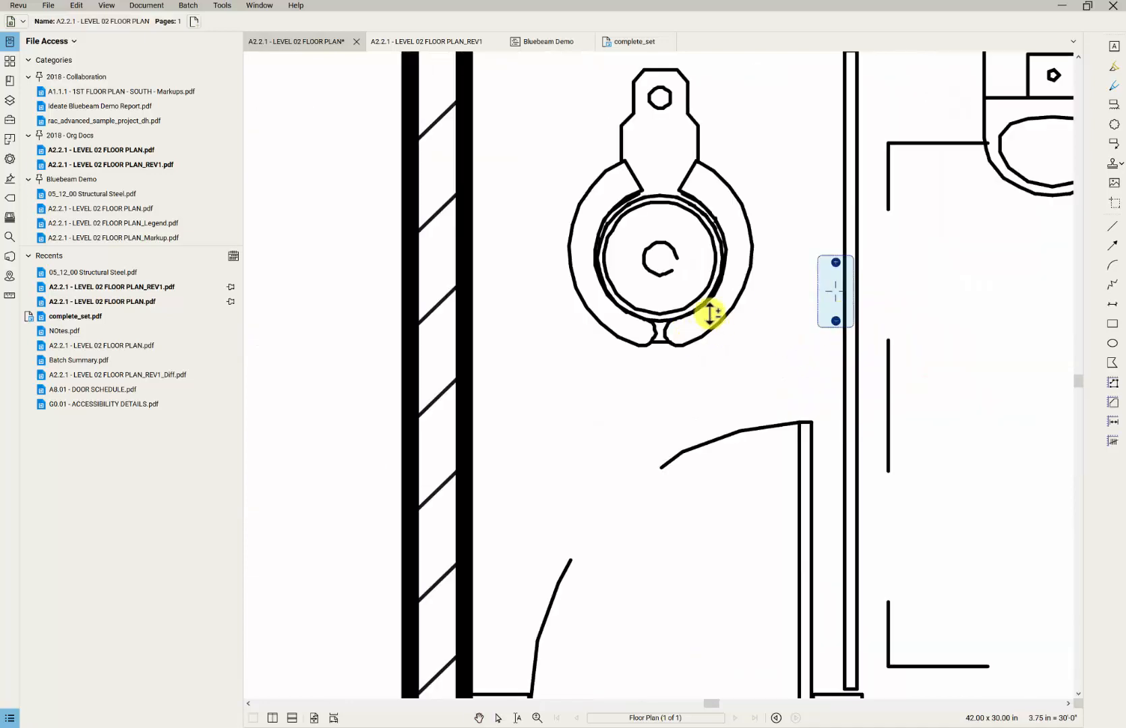
key(Escape)
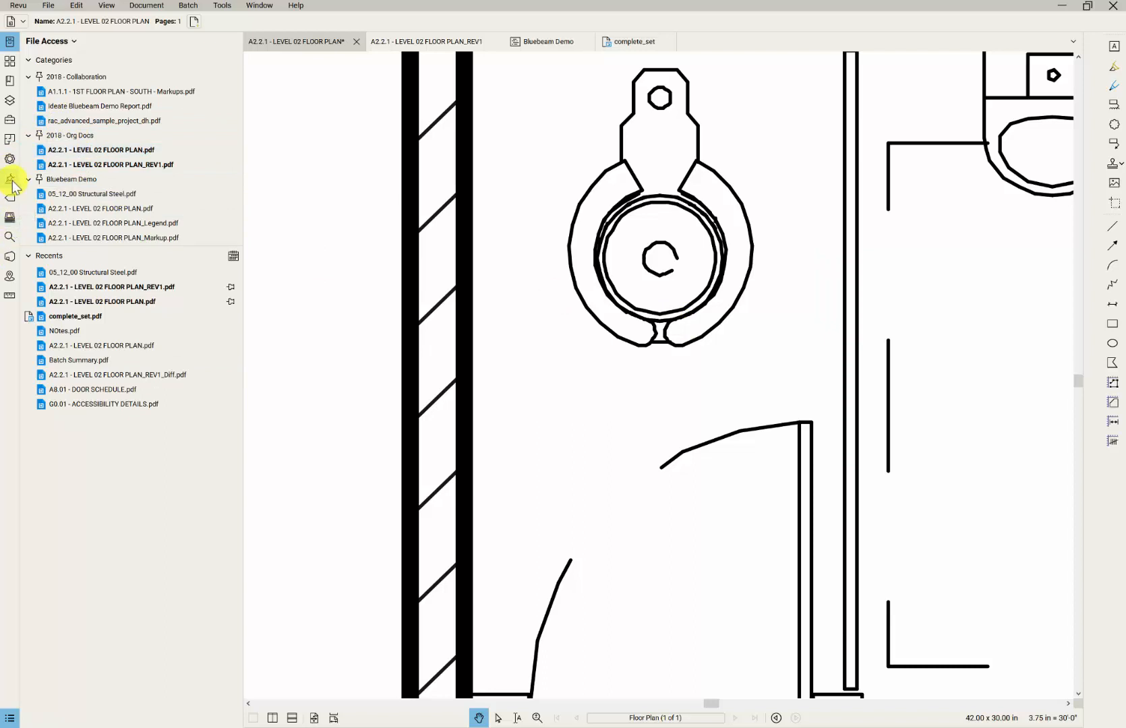
click(9, 277)
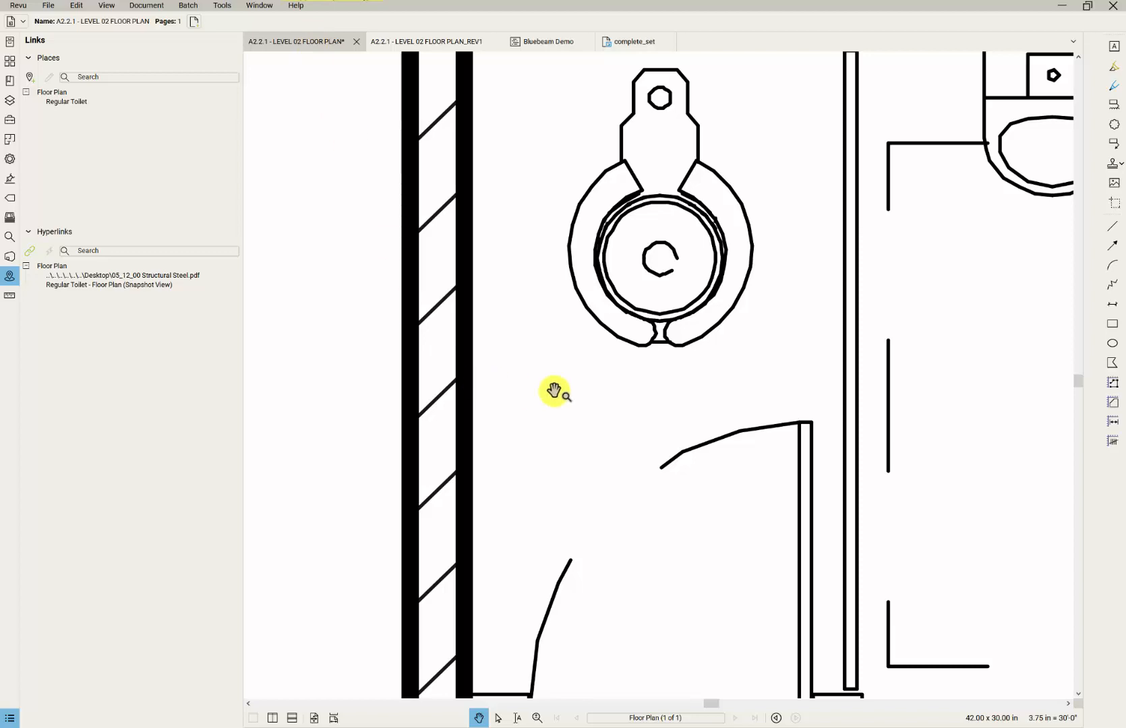
- Set the room 254B hyperlink to jump to the space Page 1: Common Toilet in A2.2.1 - LEVEL 02 FLOOR PLAN.pdf
scroll(554, 390, down, 3)
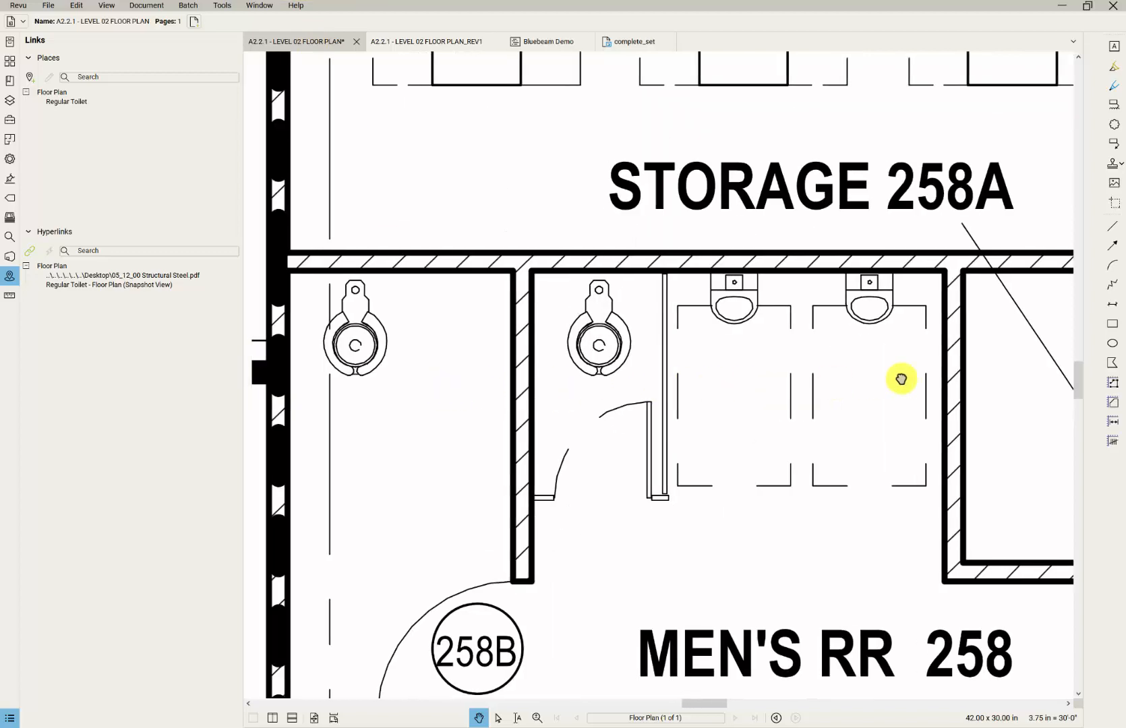
mouse_move(901, 379)
mouse_down()
mouse_move(567, 374)
mouse_move(970, 372)
mouse_up()
scroll(567, 374, down, 4)
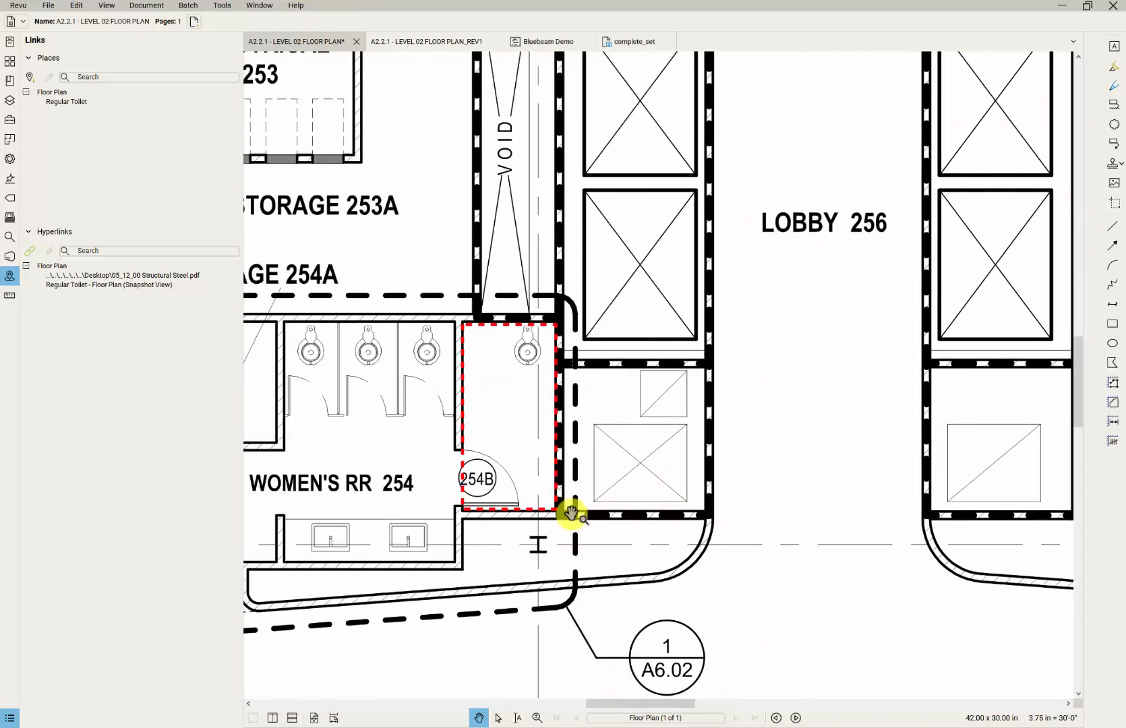
right_click(464, 494)
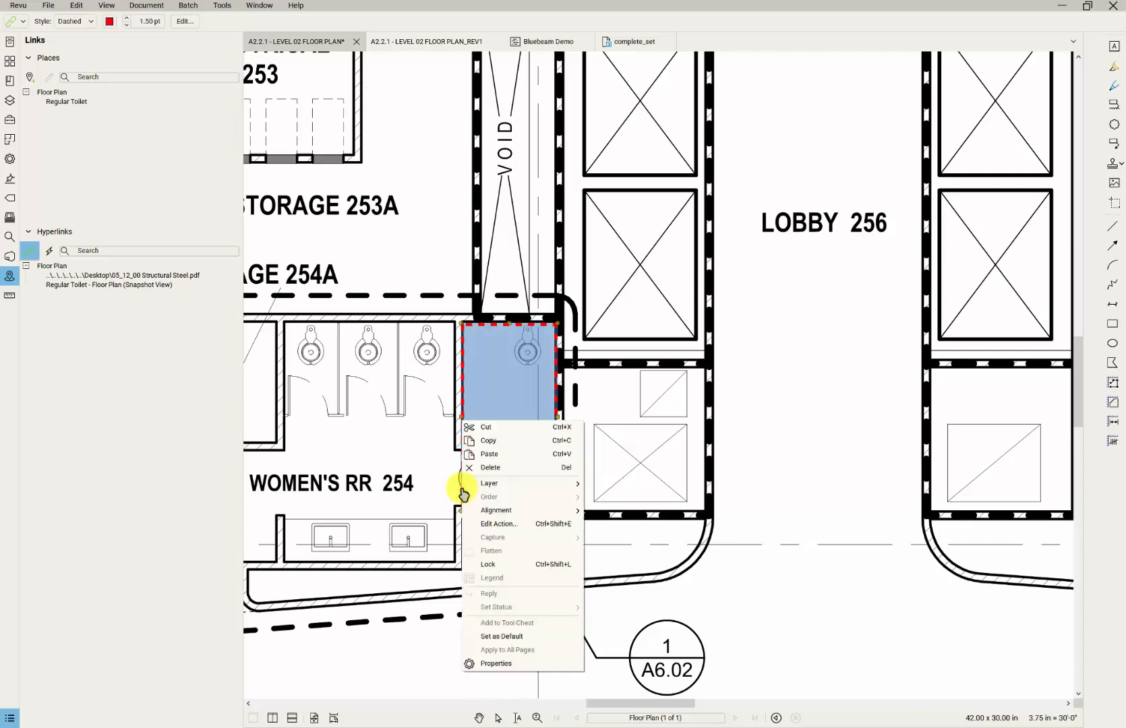
click(497, 525)
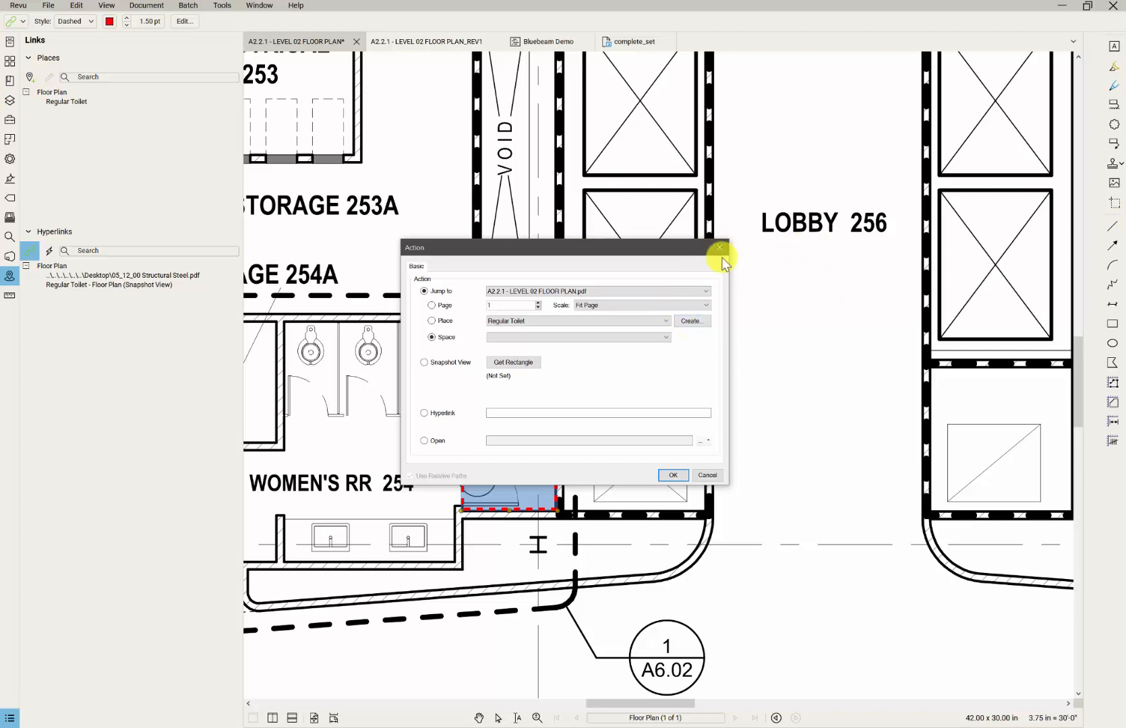
click(577, 337)
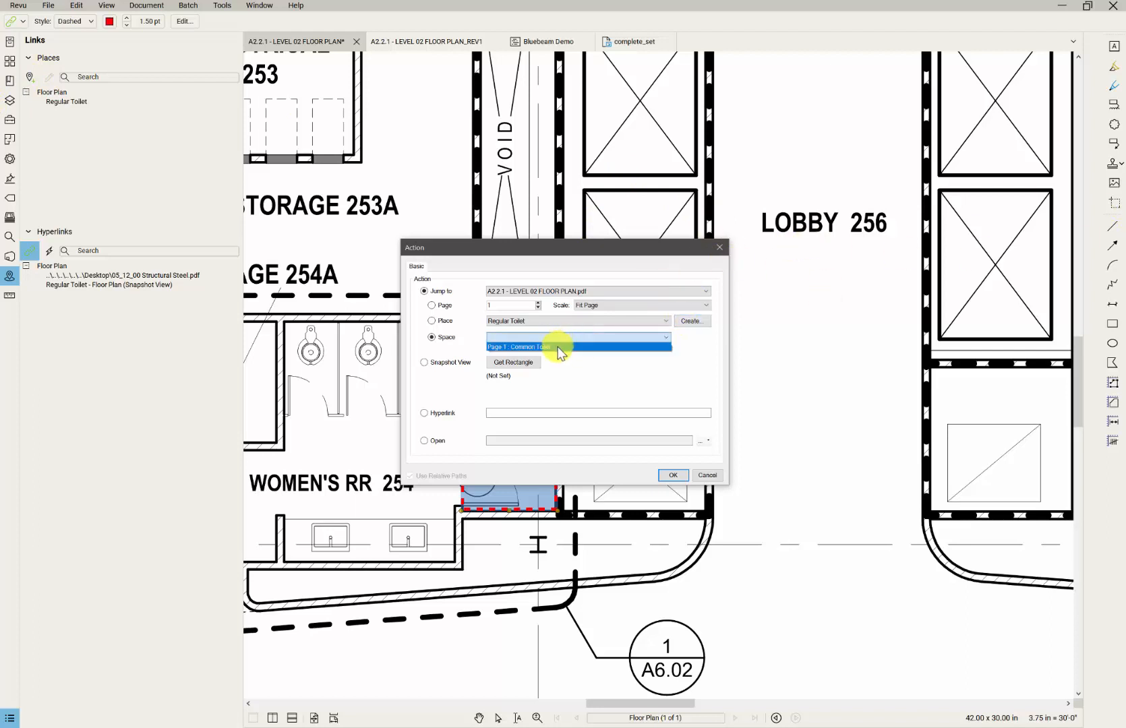
click(558, 343)
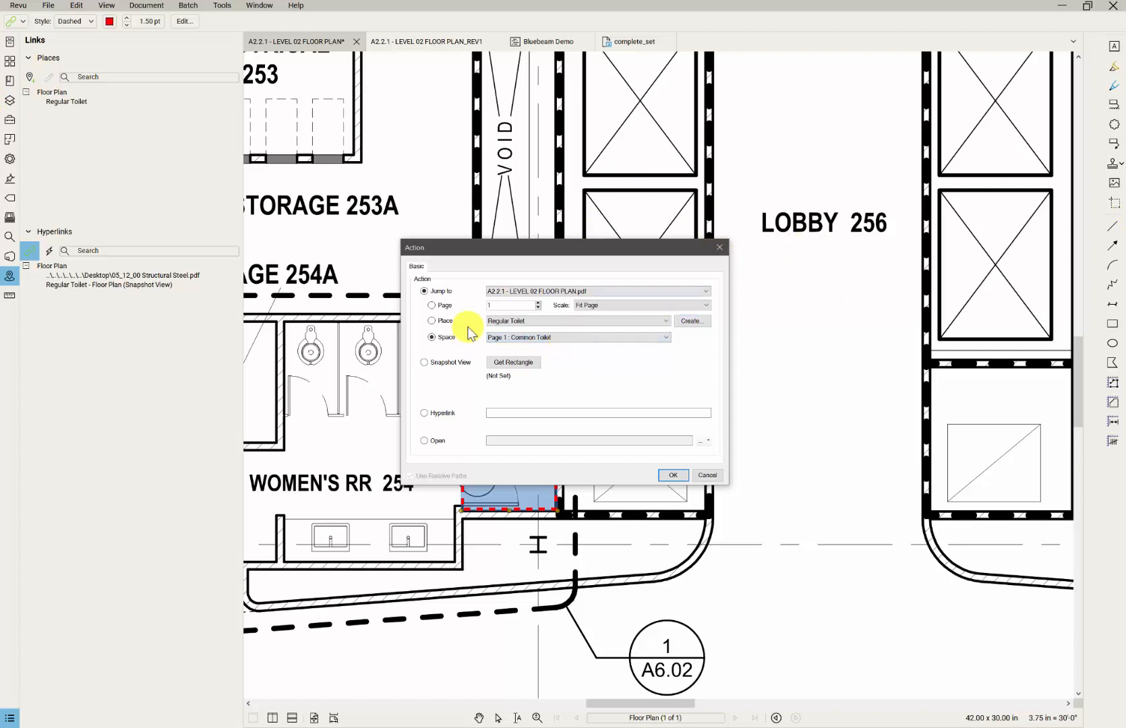
click(677, 475)
click(754, 432)
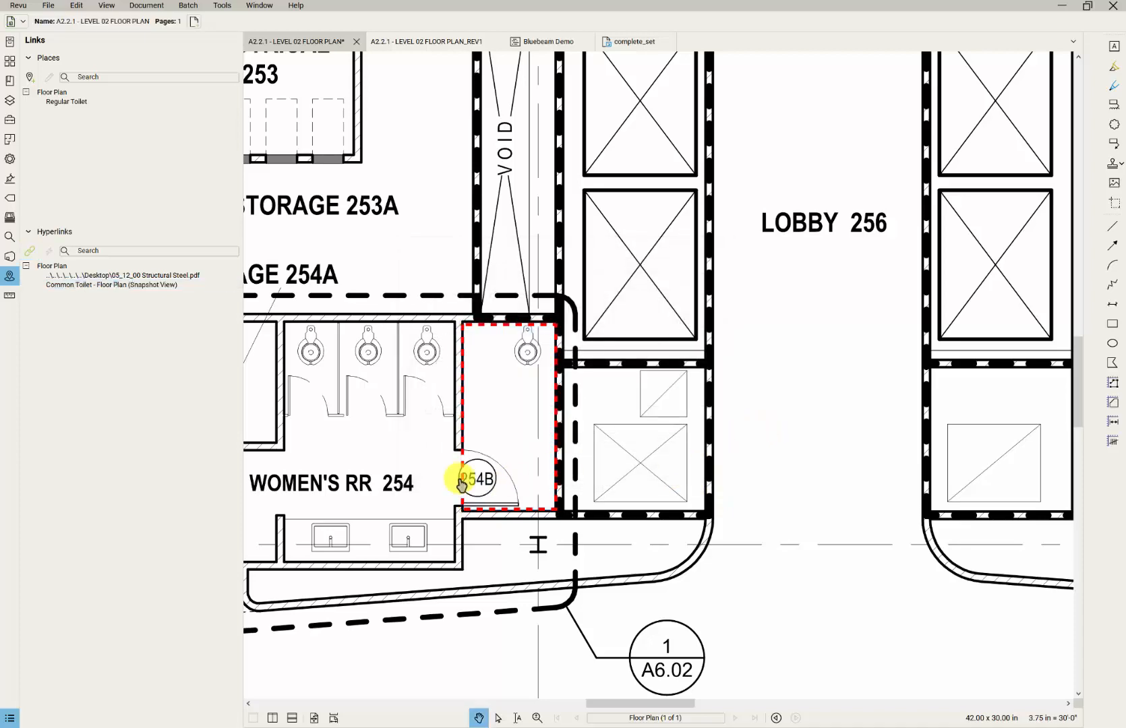
- Test the room 254B hyperlink, display the document's list of spaces, and return to the previous view
click(470, 475)
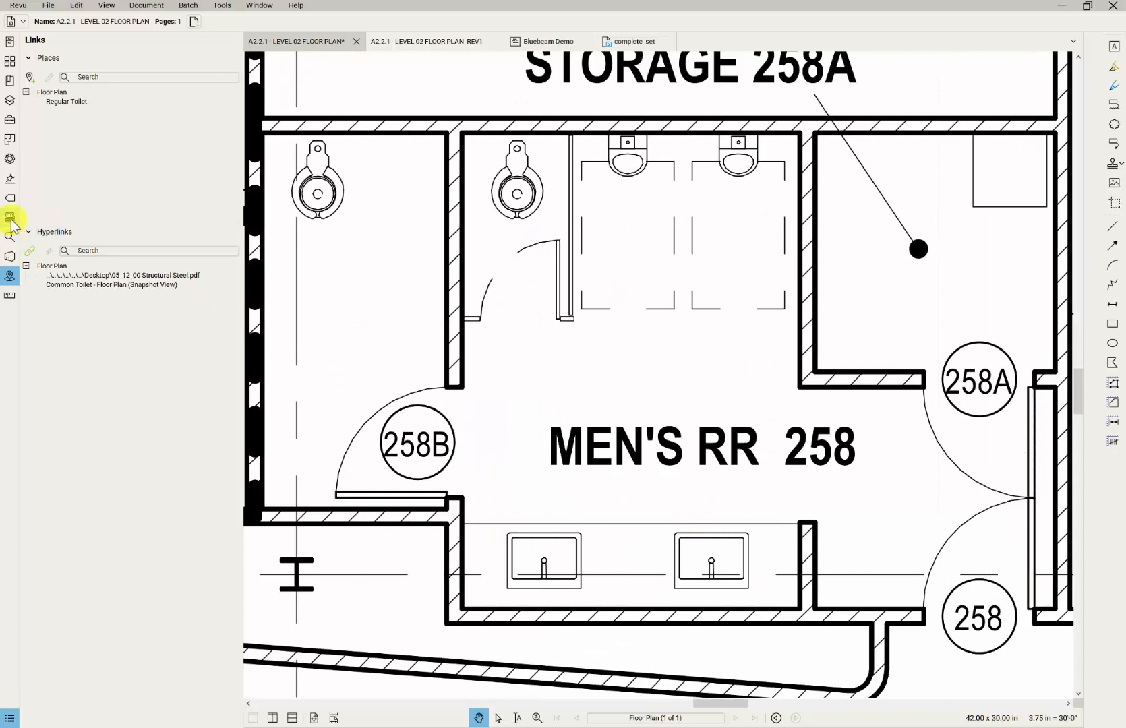
click(9, 143)
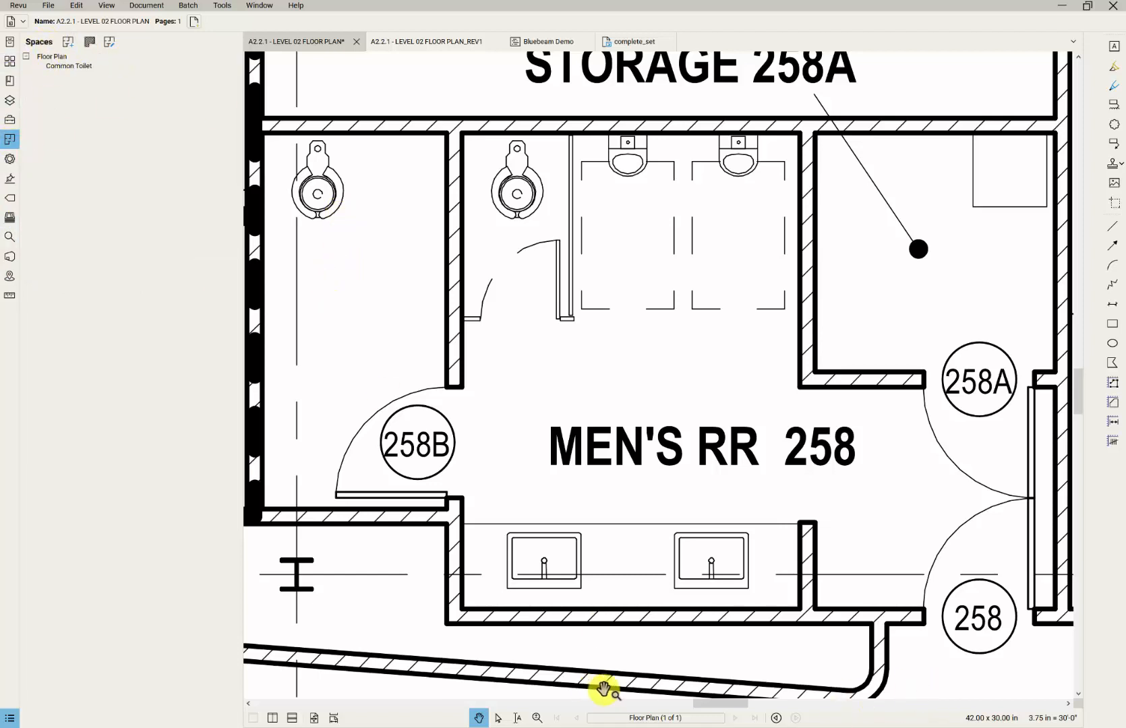
click(776, 717)
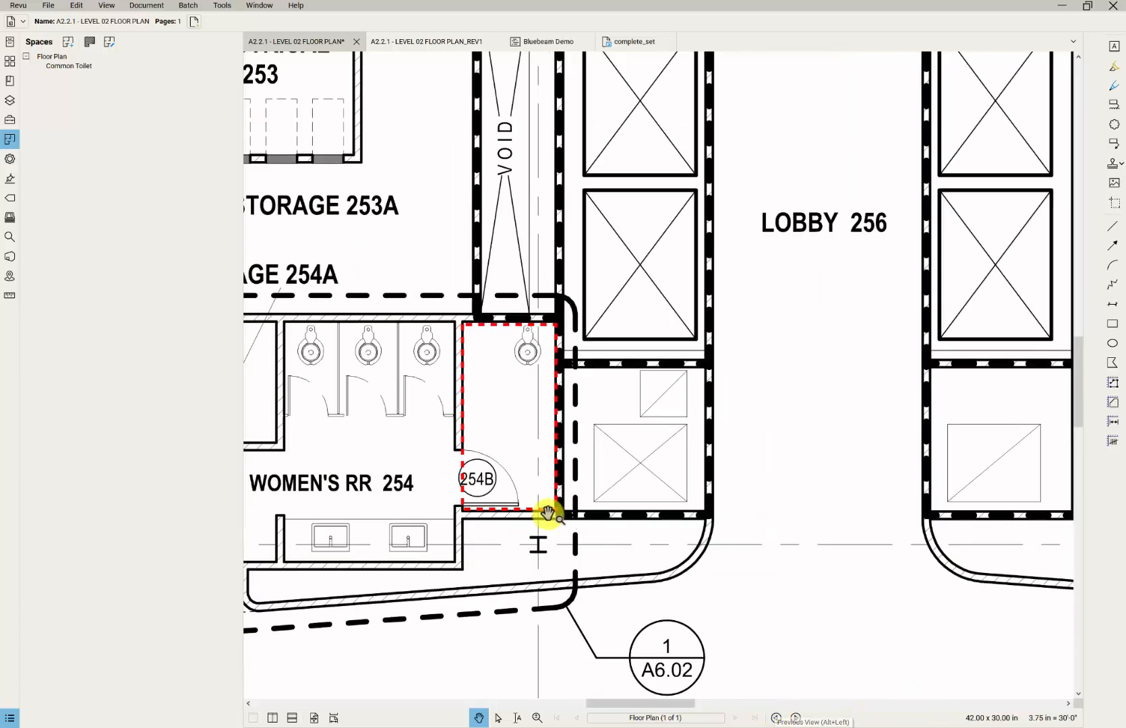
- Set the room 254B hyperlink to a snapshot view framing the VOID label, test it and return to the previous view
right_click(461, 476)
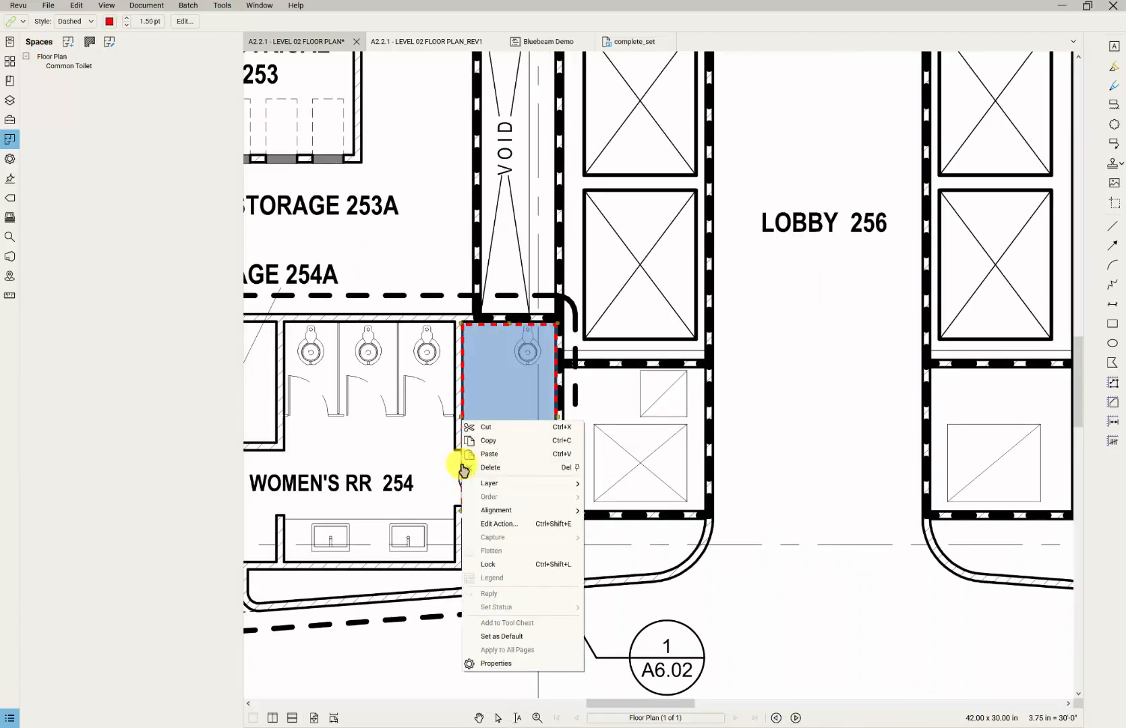
click(502, 525)
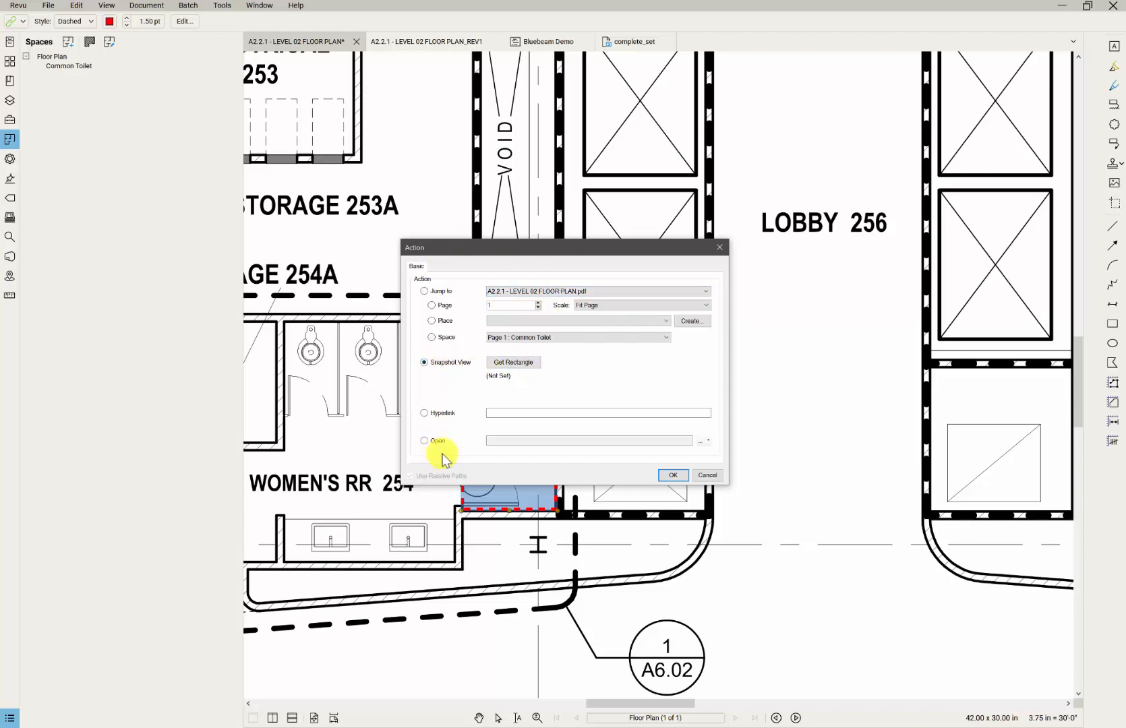
click(519, 362)
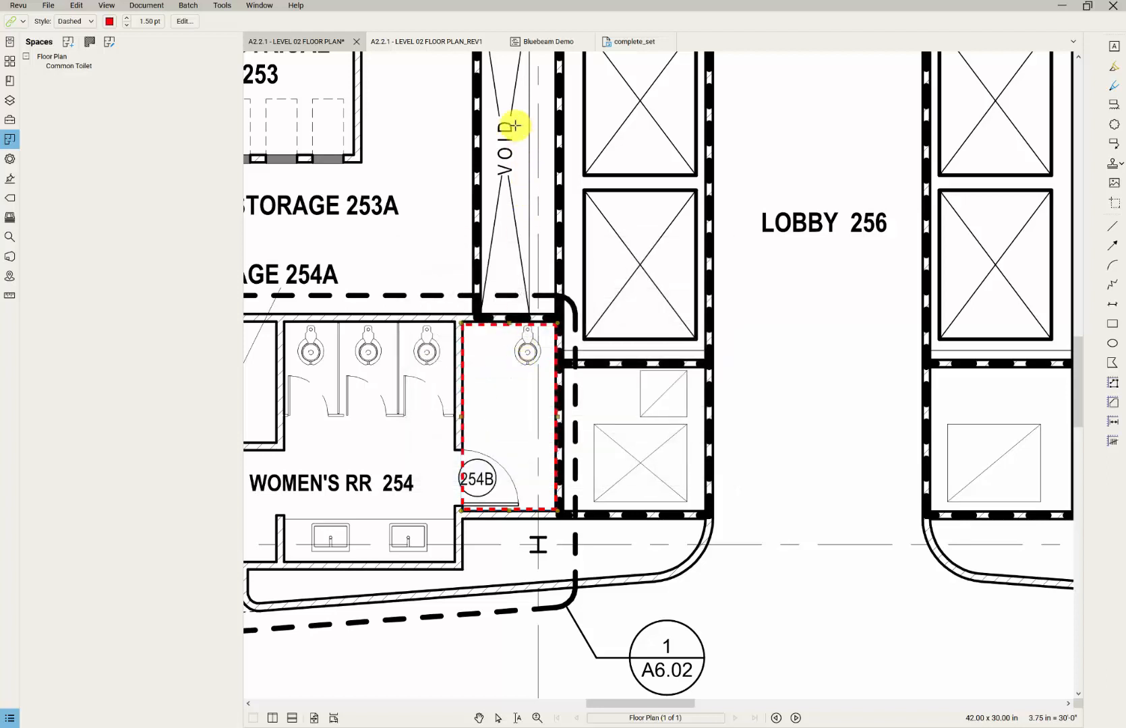
drag(482, 104, 532, 199)
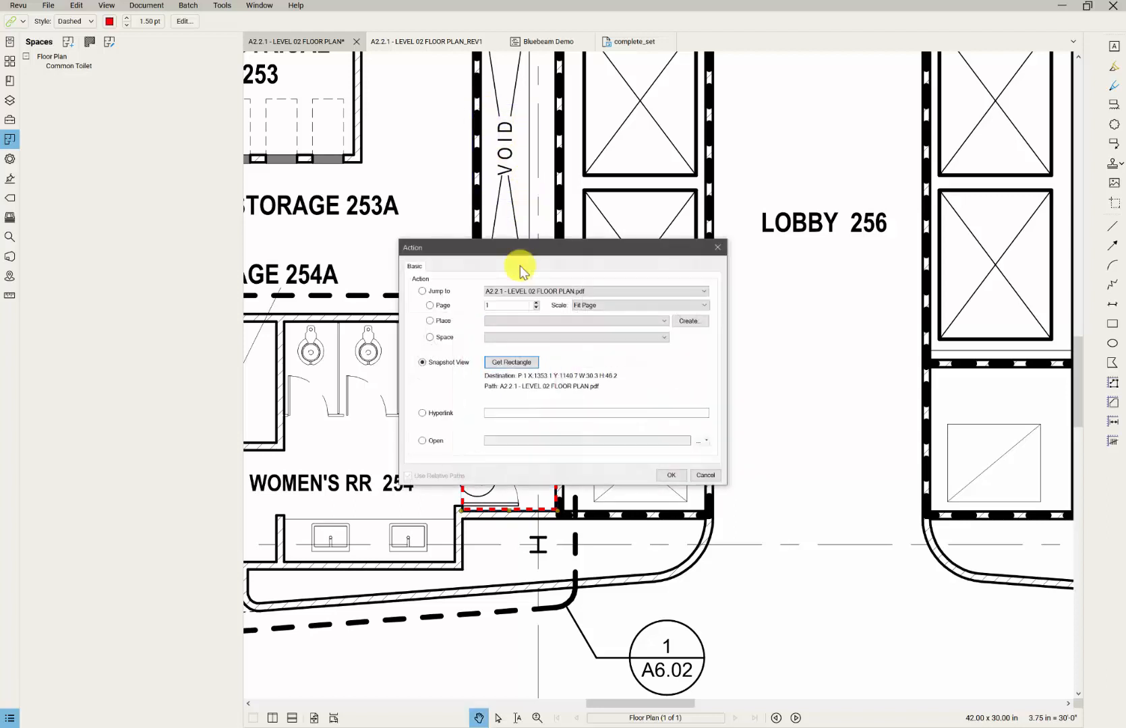
click(671, 475)
key(Escape)
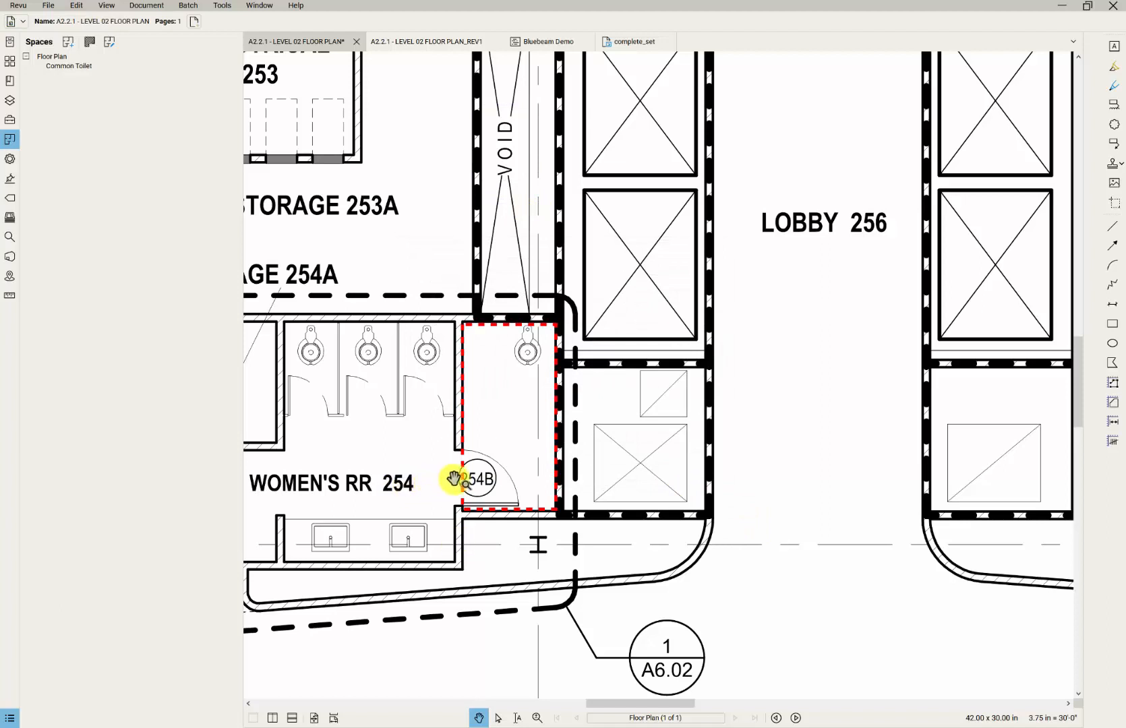
click(464, 432)
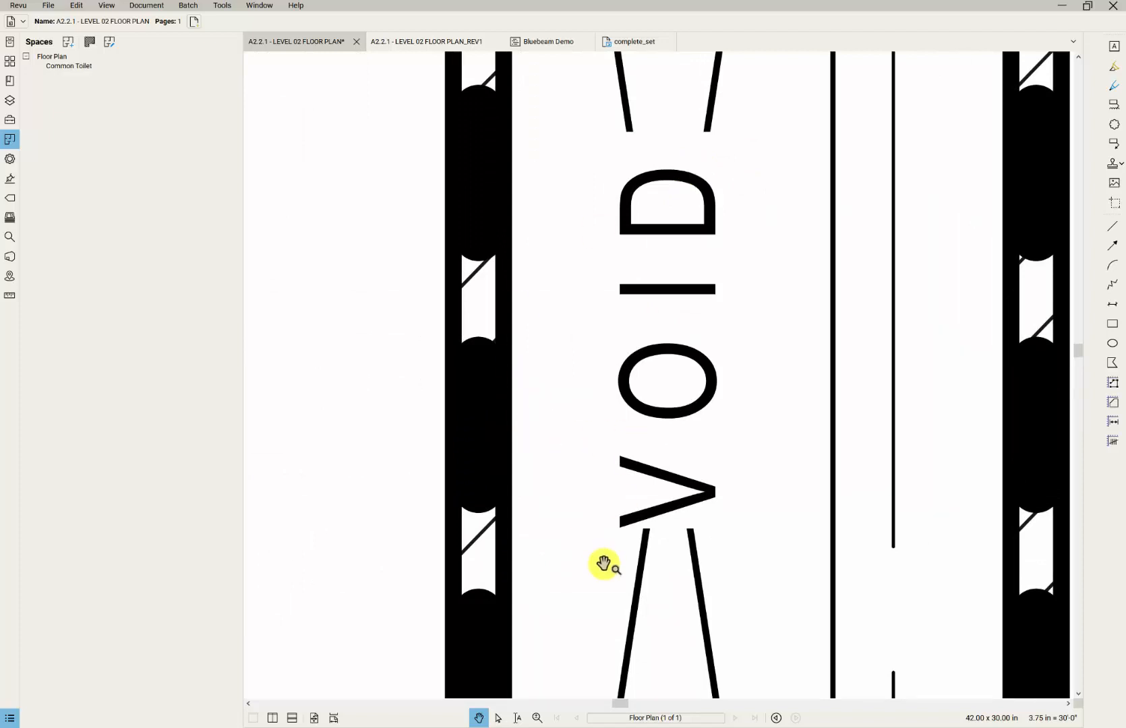
click(775, 717)
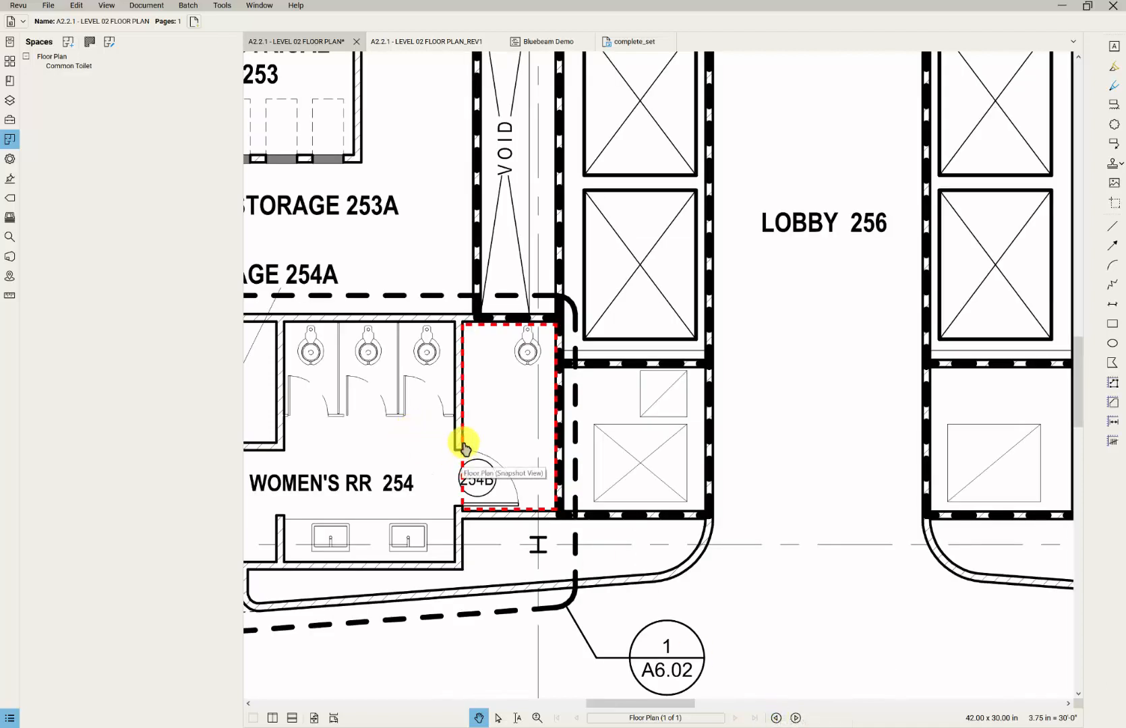
right_click(464, 446)
click(503, 523)
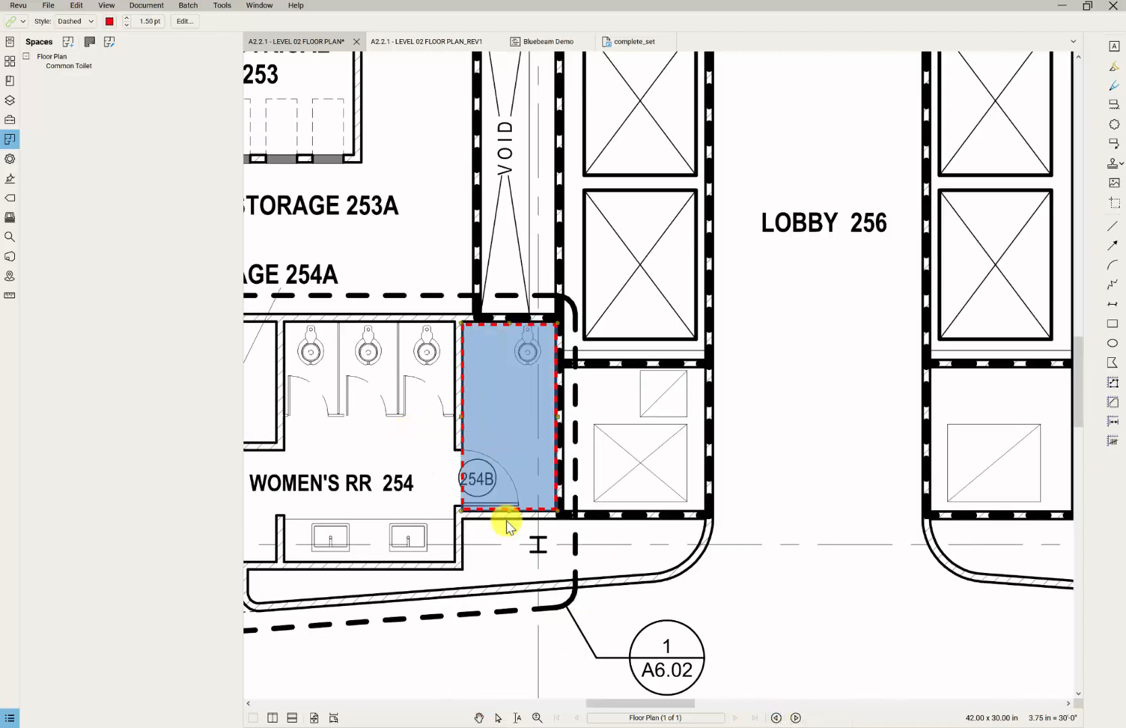
click(424, 412)
click(516, 414)
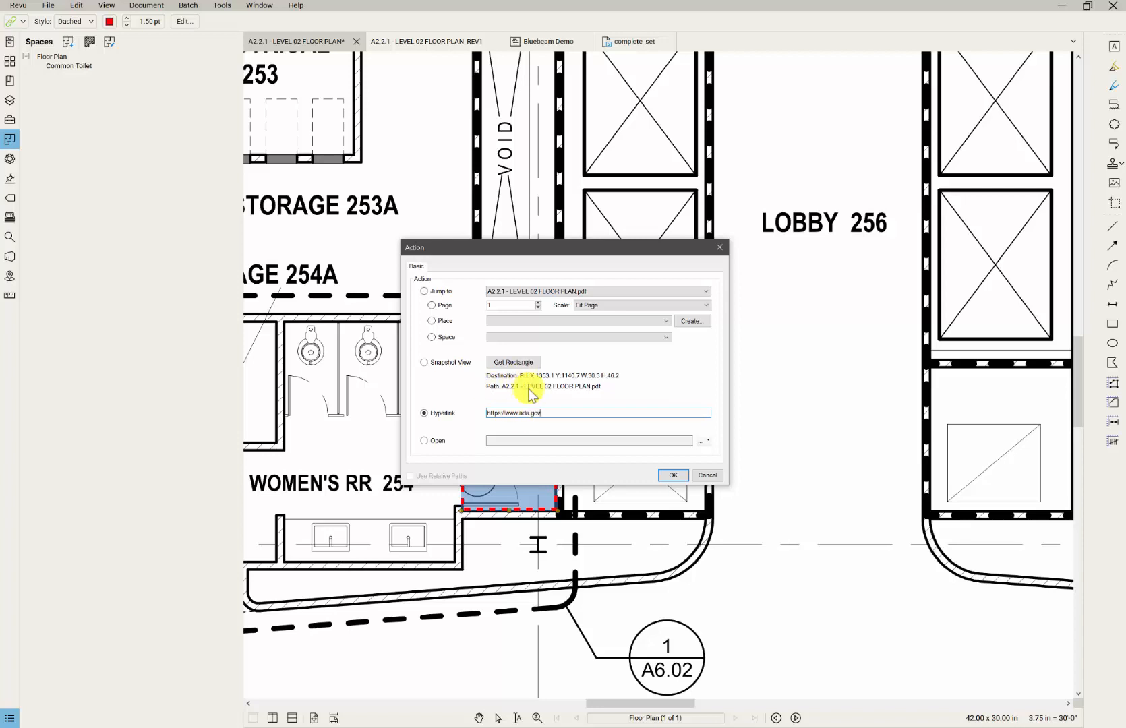
click(674, 476)
click(675, 476)
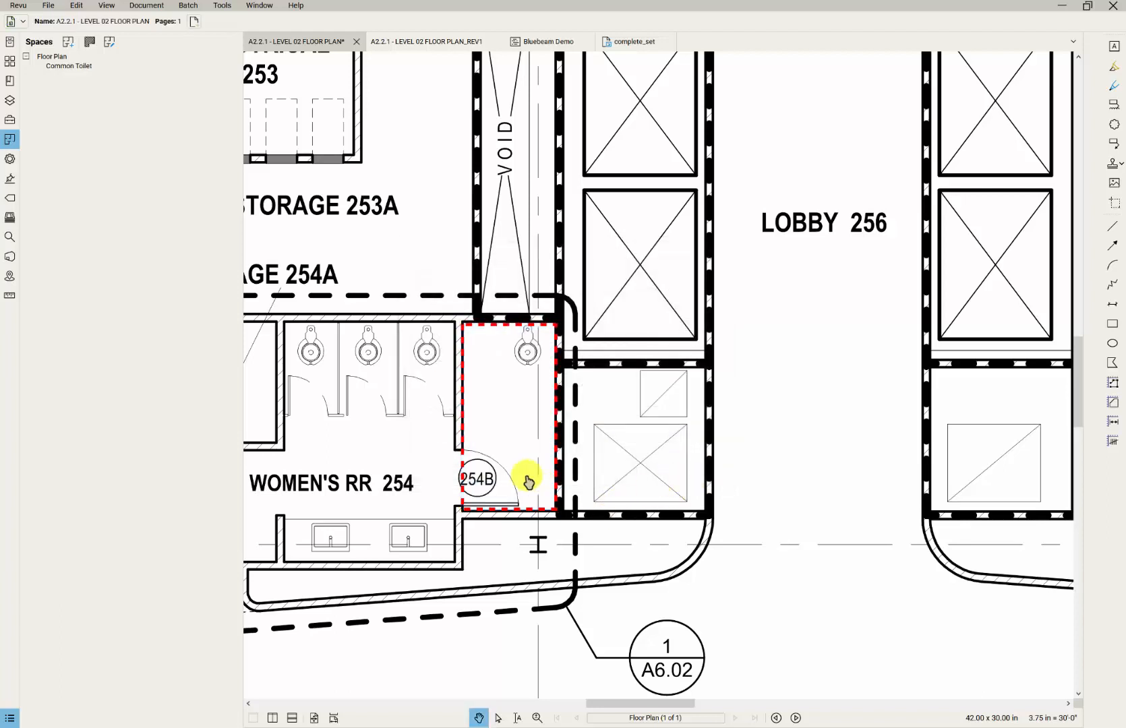
- Test the room 254B web link, look over the ADA.gov homepage and close it
click(467, 458)
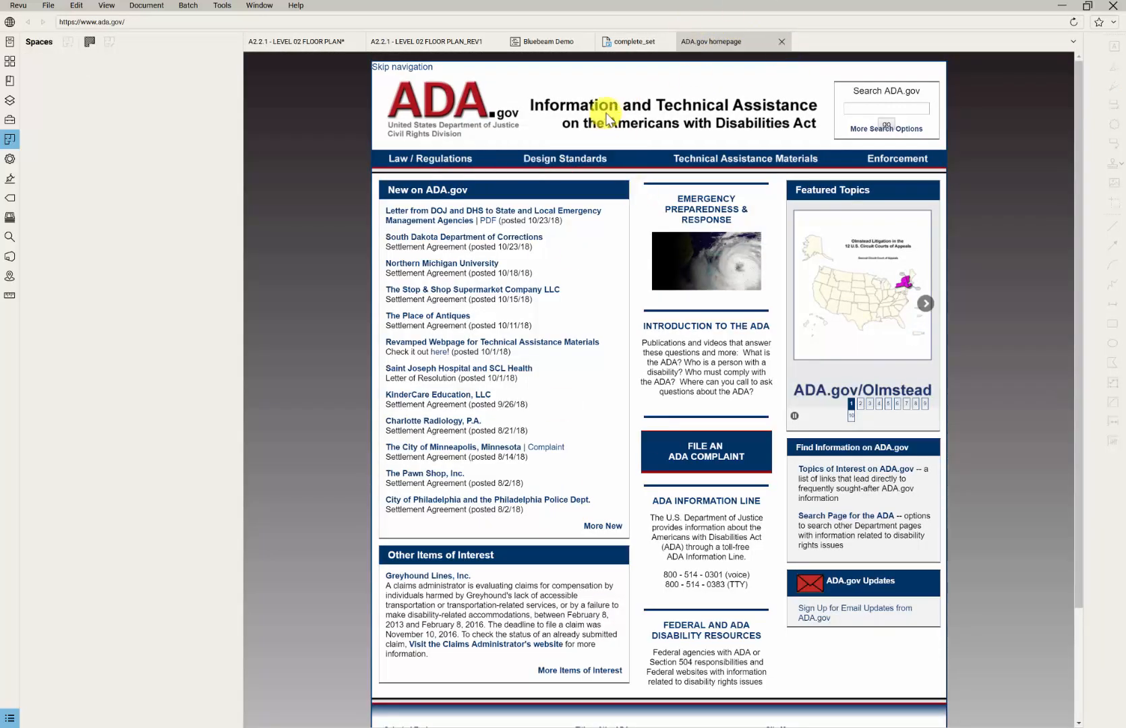
scroll(568, 655, down, 1)
scroll(572, 651, up, 1)
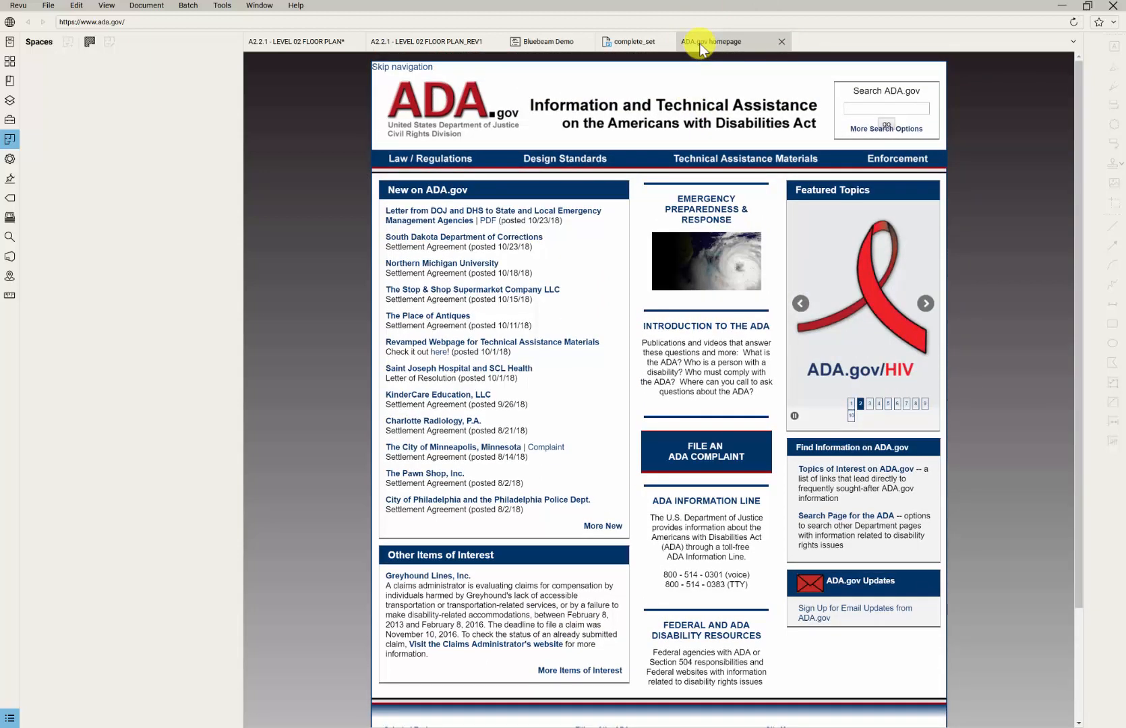
click(781, 40)
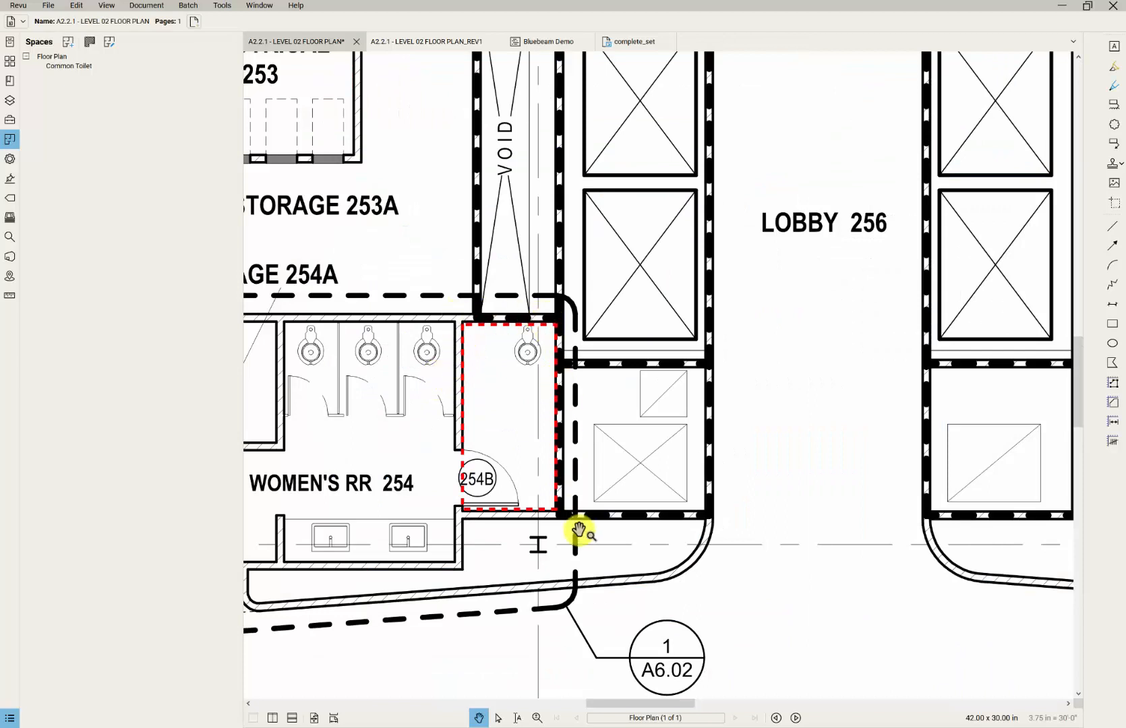
- Review the room 254B hyperlink's details and style options, and set its style to None in its properties
mouse_move(463, 419)
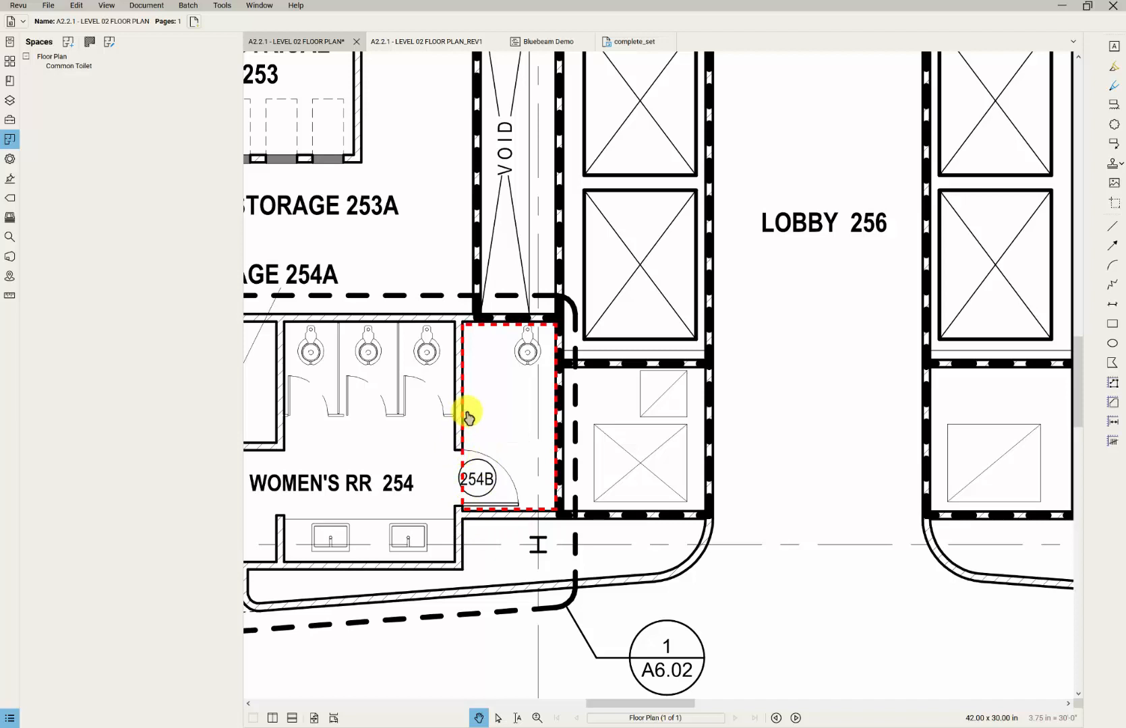
right_click(462, 408)
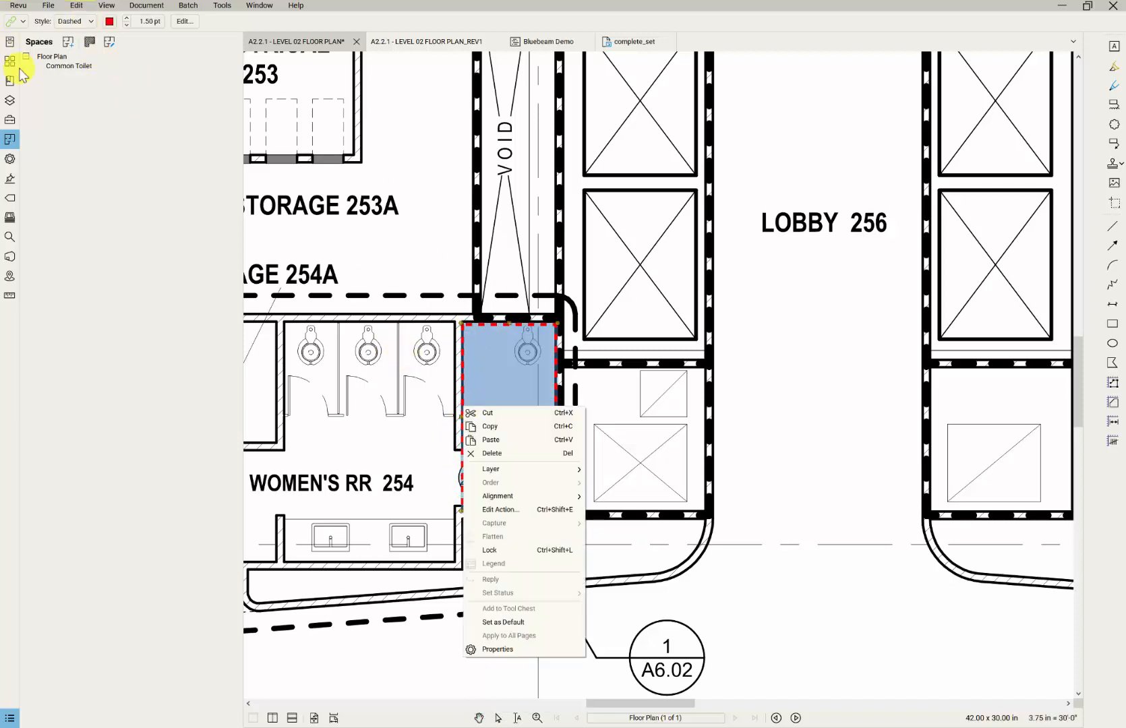
click(22, 21)
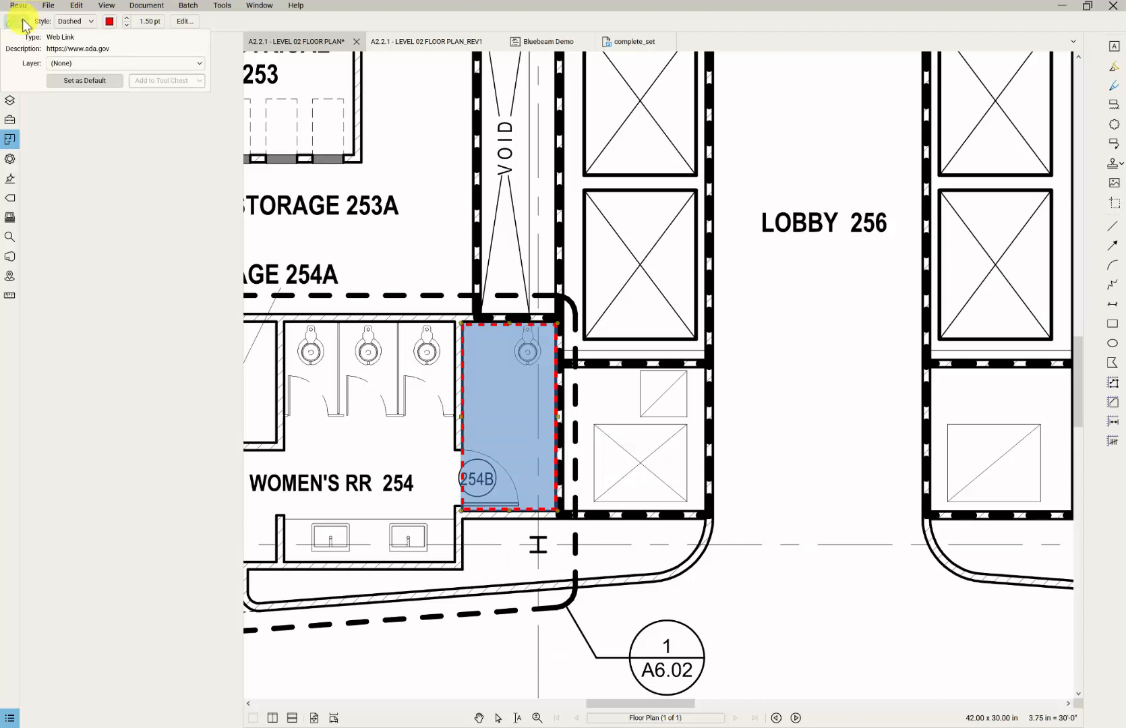
click(23, 23)
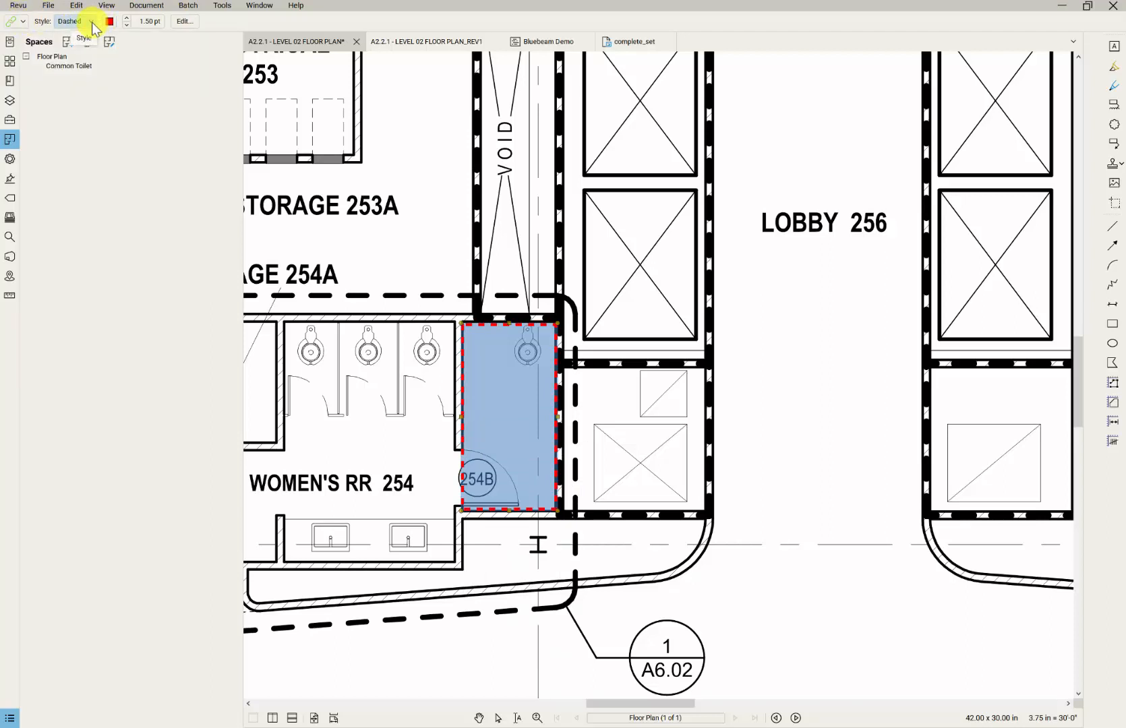
click(90, 21)
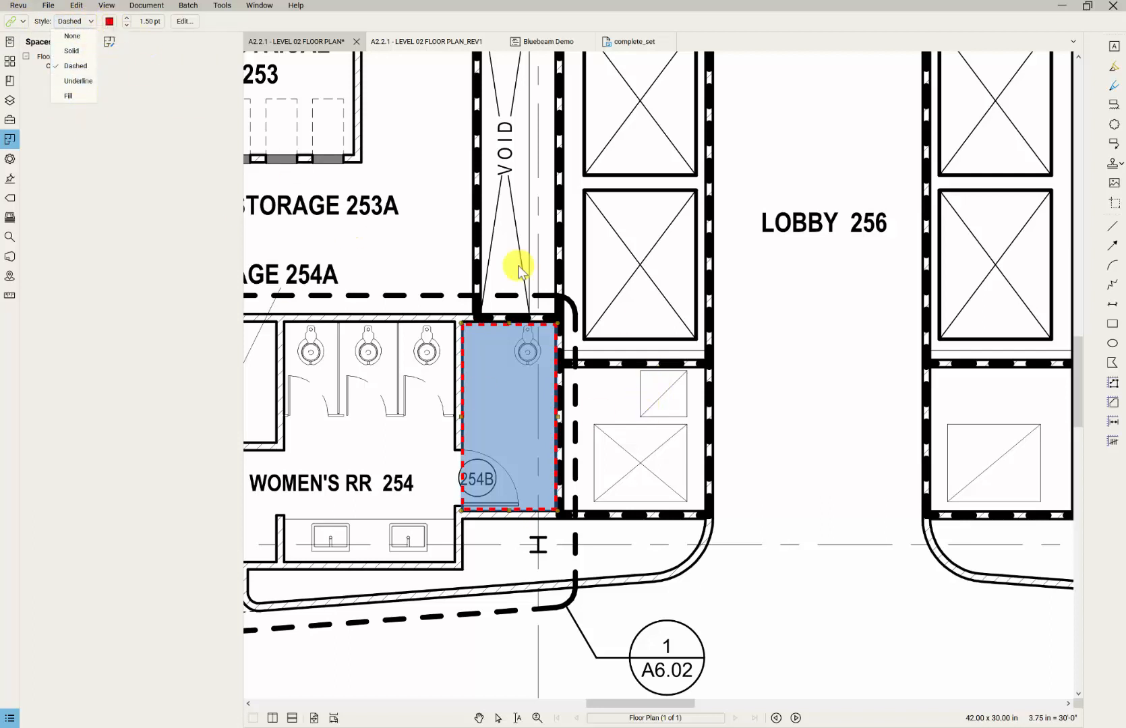
click(465, 465)
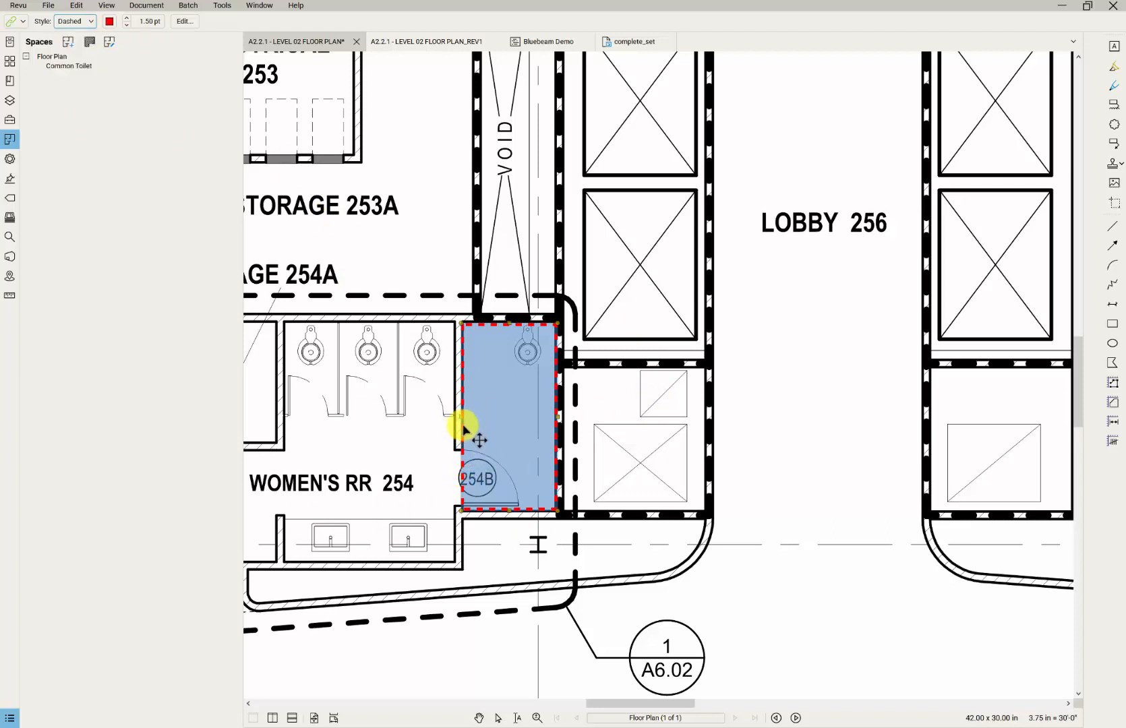
right_click(462, 427)
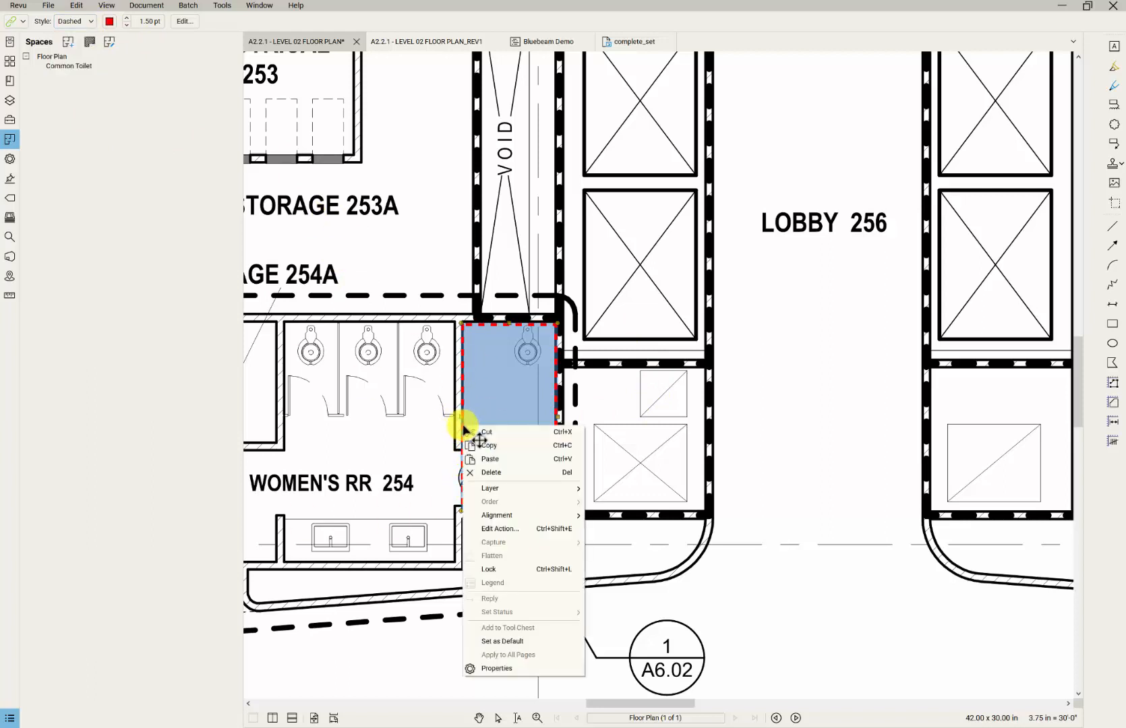
click(498, 668)
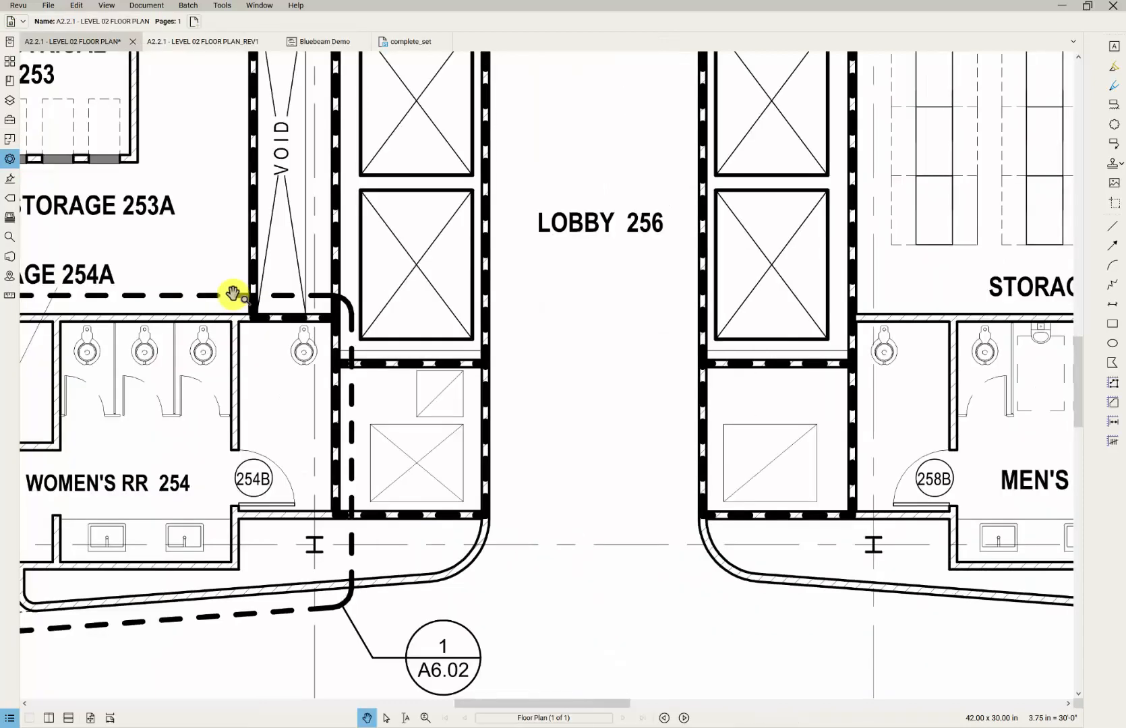
- Test the borderless hyperlink around room 254B and close the ADA.gov page it opens
mouse_move(240, 336)
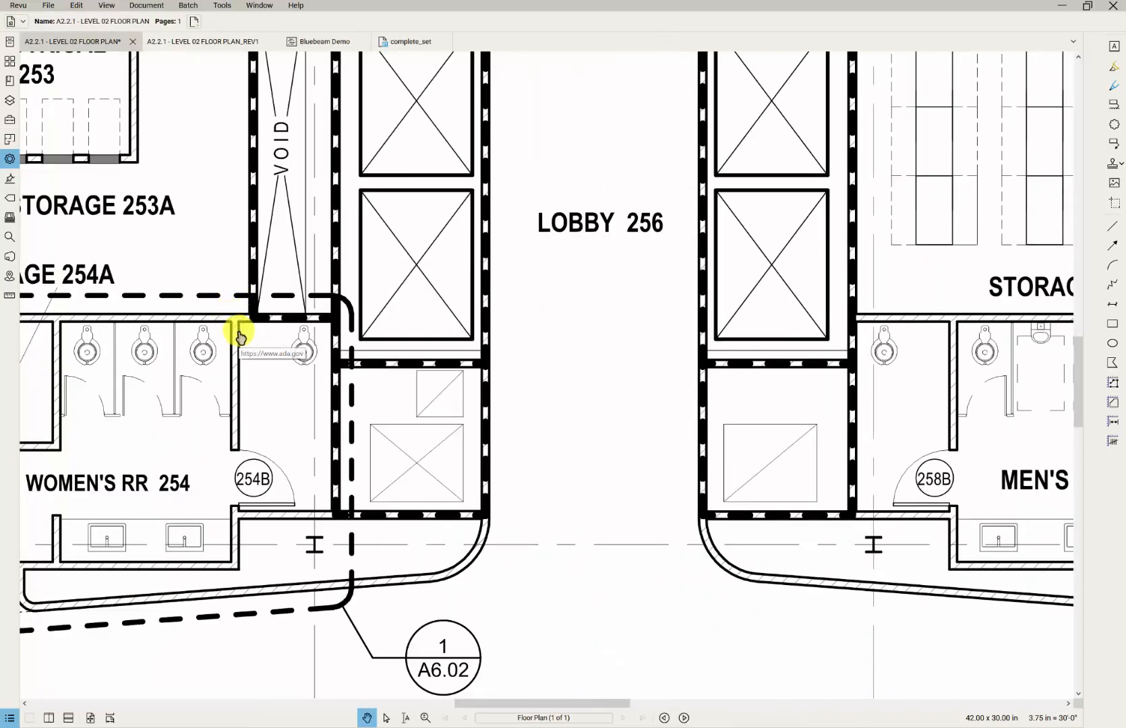
click(240, 335)
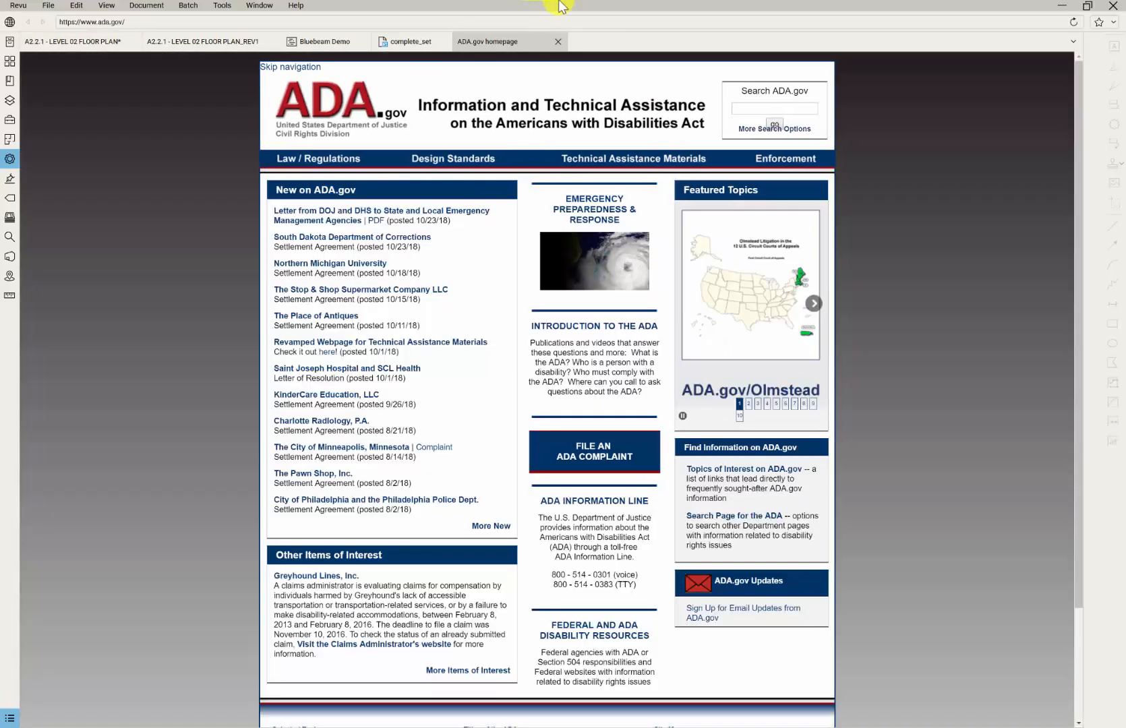
click(558, 42)
- Close complete_set, checking it in as a minor version, and close Bluebeam Demo
click(444, 42)
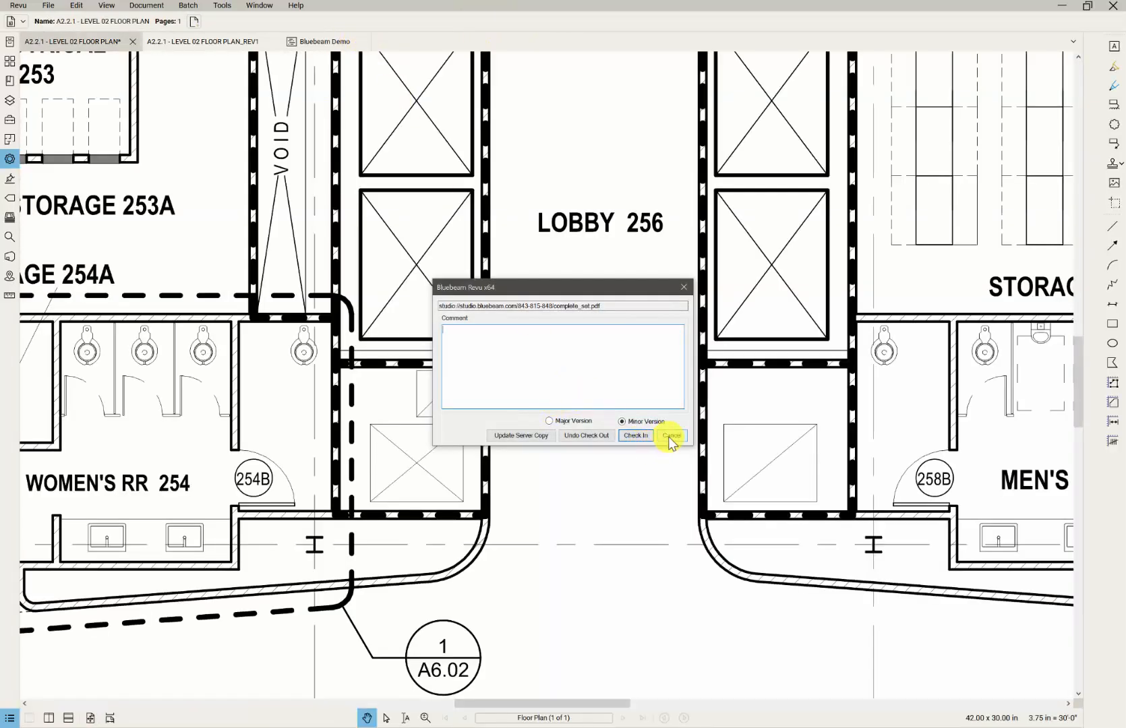
click(635, 435)
click(361, 42)
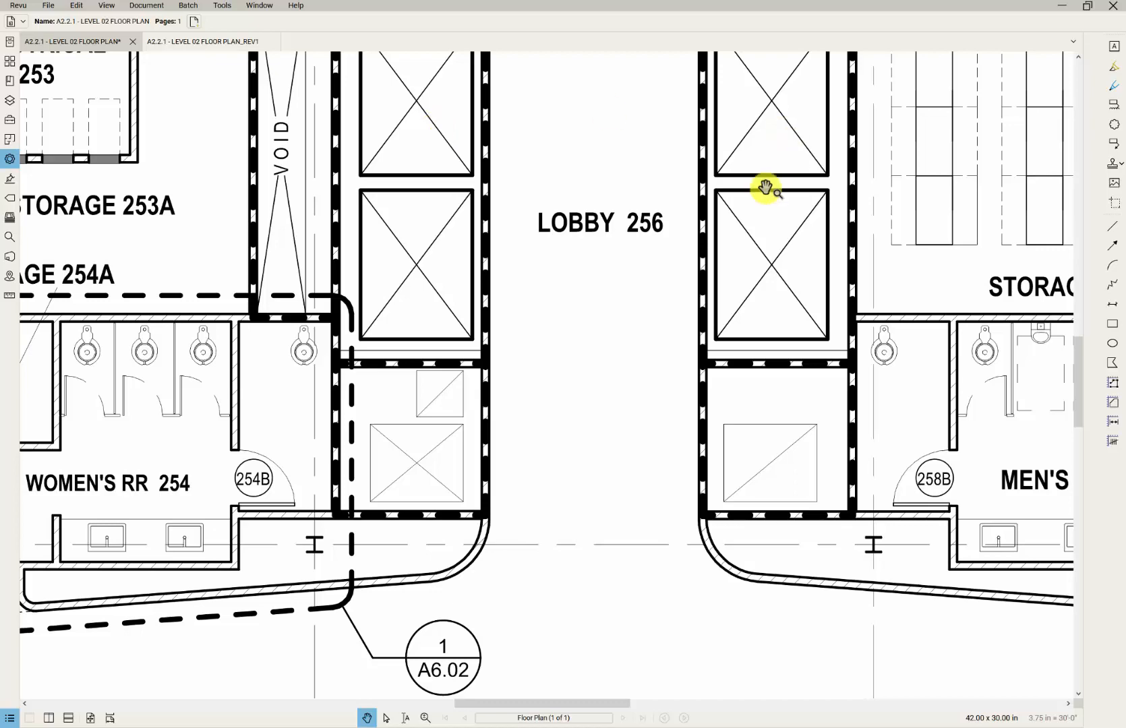
- Start a new Batch Link and add all the PDFs in the Desktop's BatchLink folder as the files to link
scroll(581, 296, down, 3)
scroll(581, 296, down, 4)
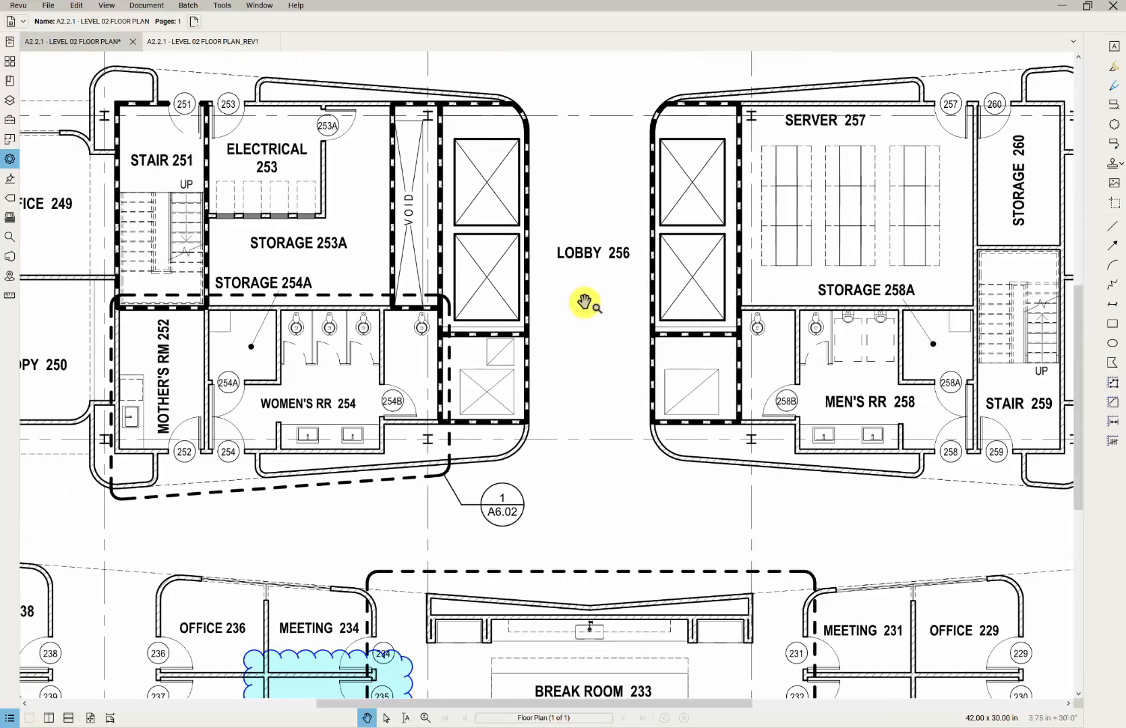
scroll(585, 301, down, 4)
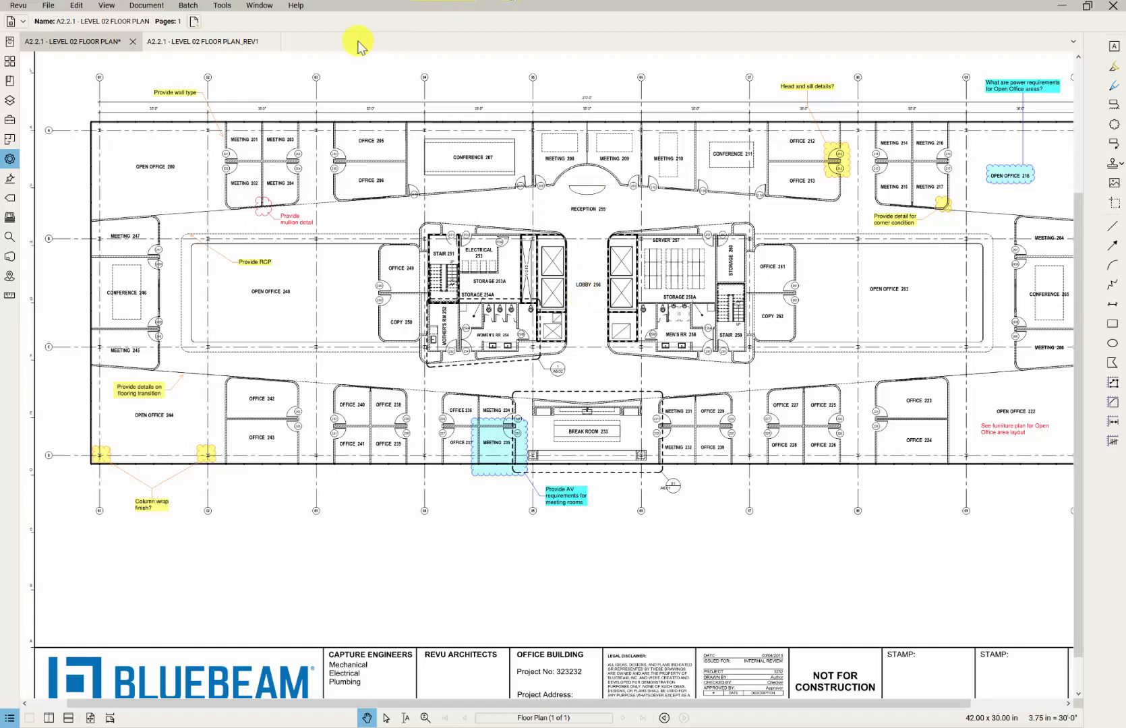
click(188, 7)
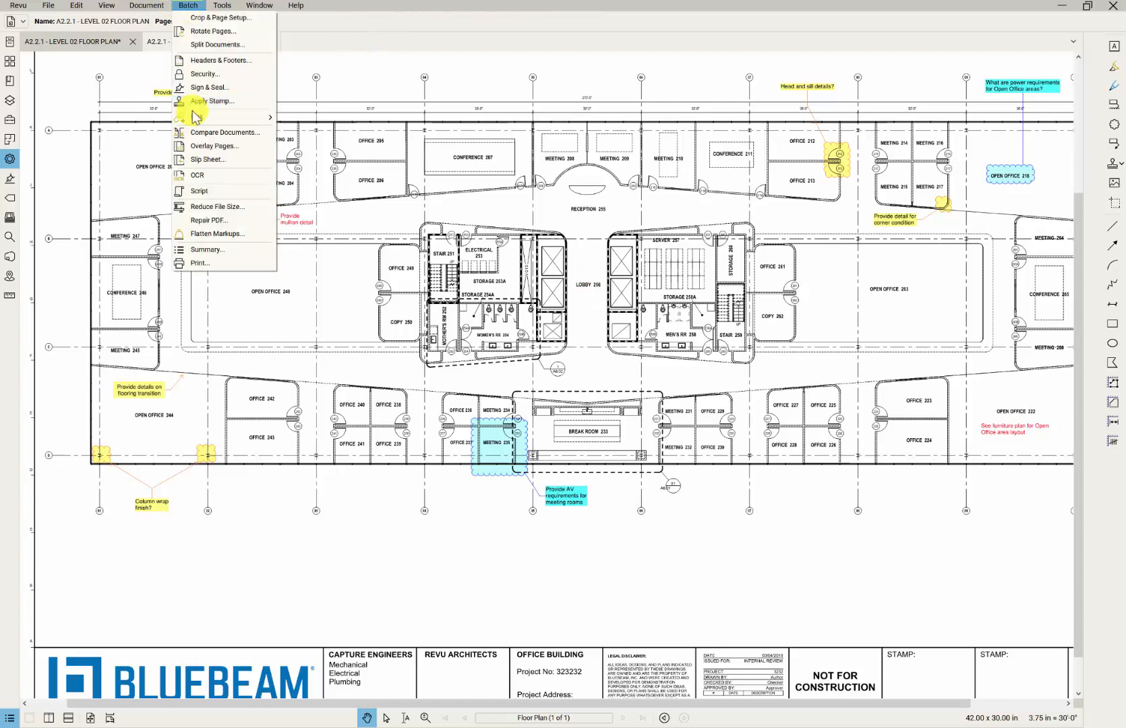
mouse_move(197, 119)
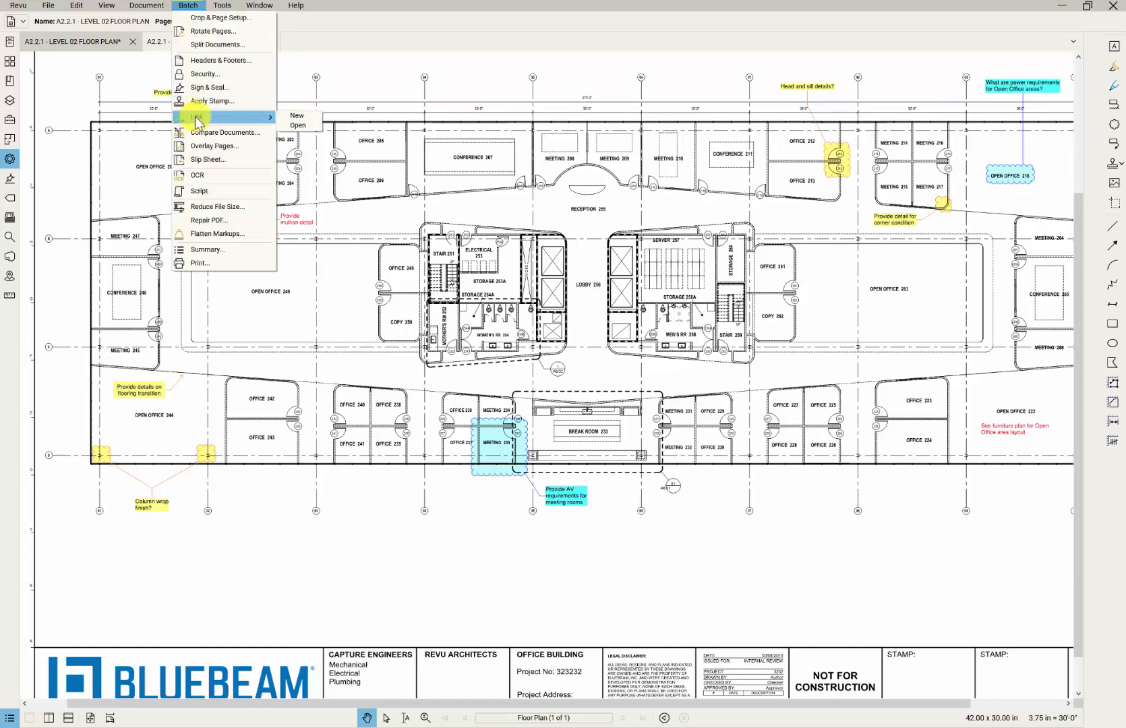
click(299, 119)
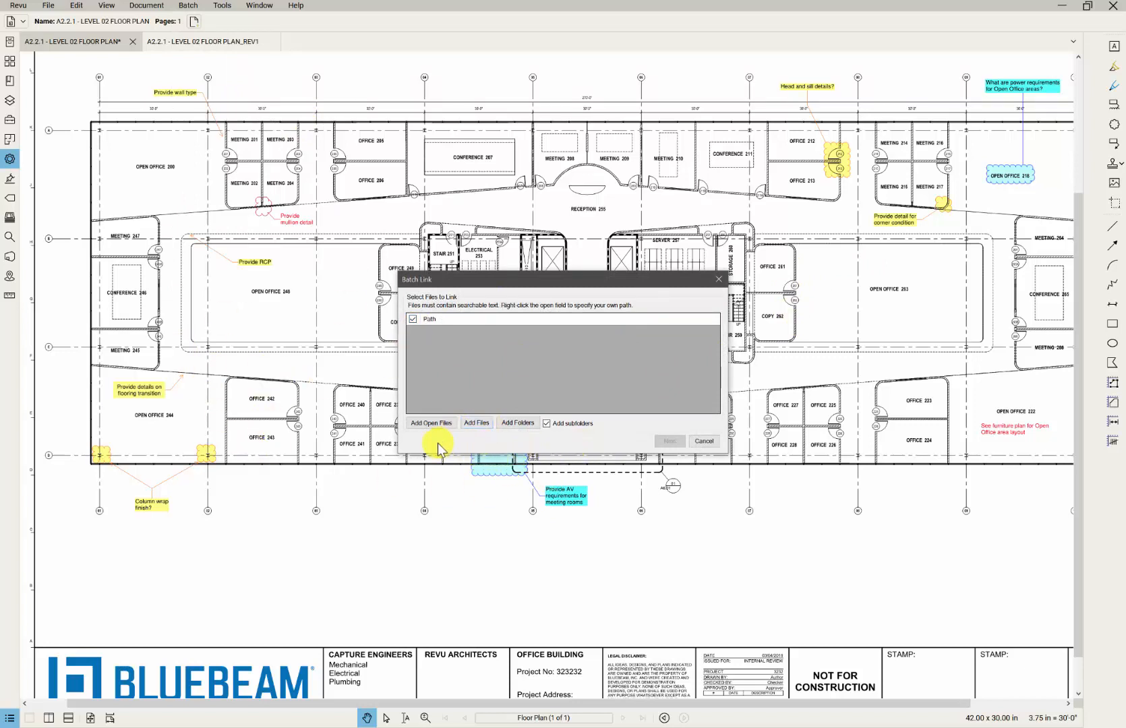
click(477, 424)
click(548, 368)
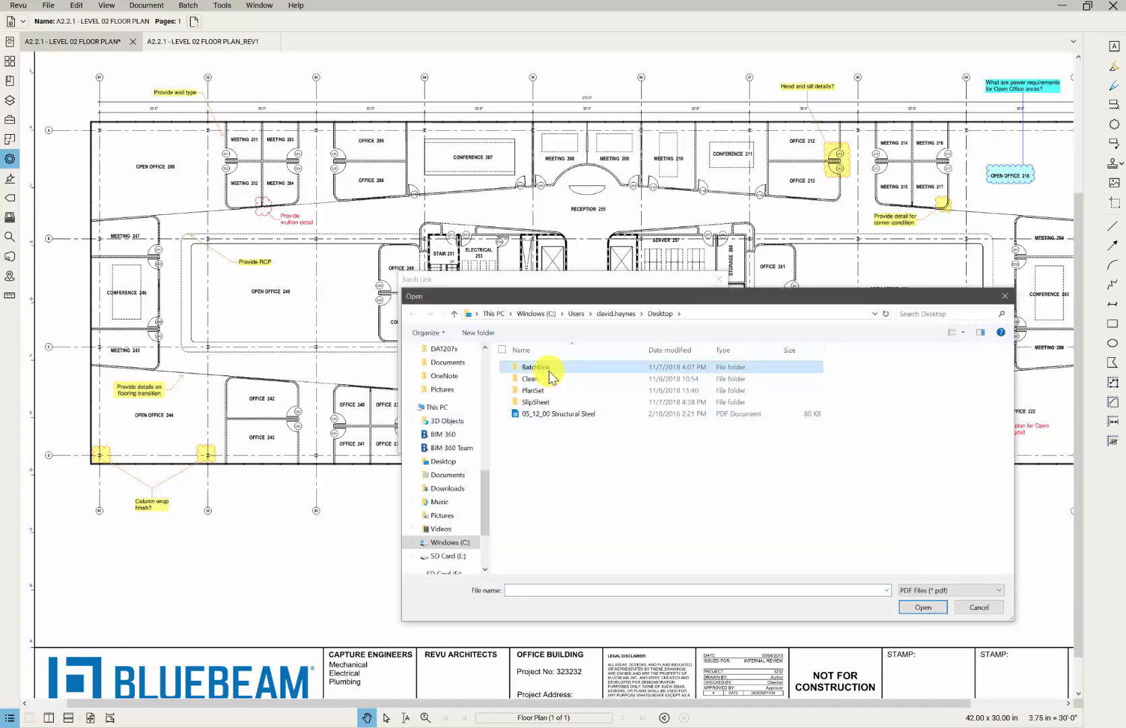
click(536, 371)
click(633, 374)
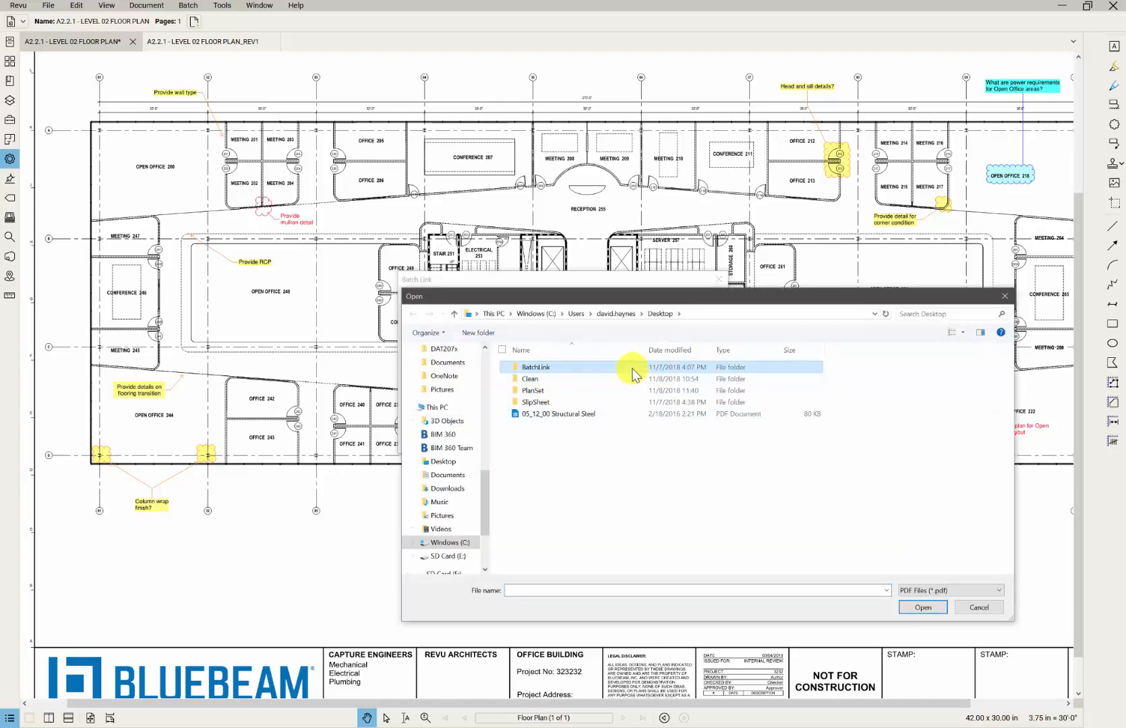
double_click(633, 374)
click(502, 350)
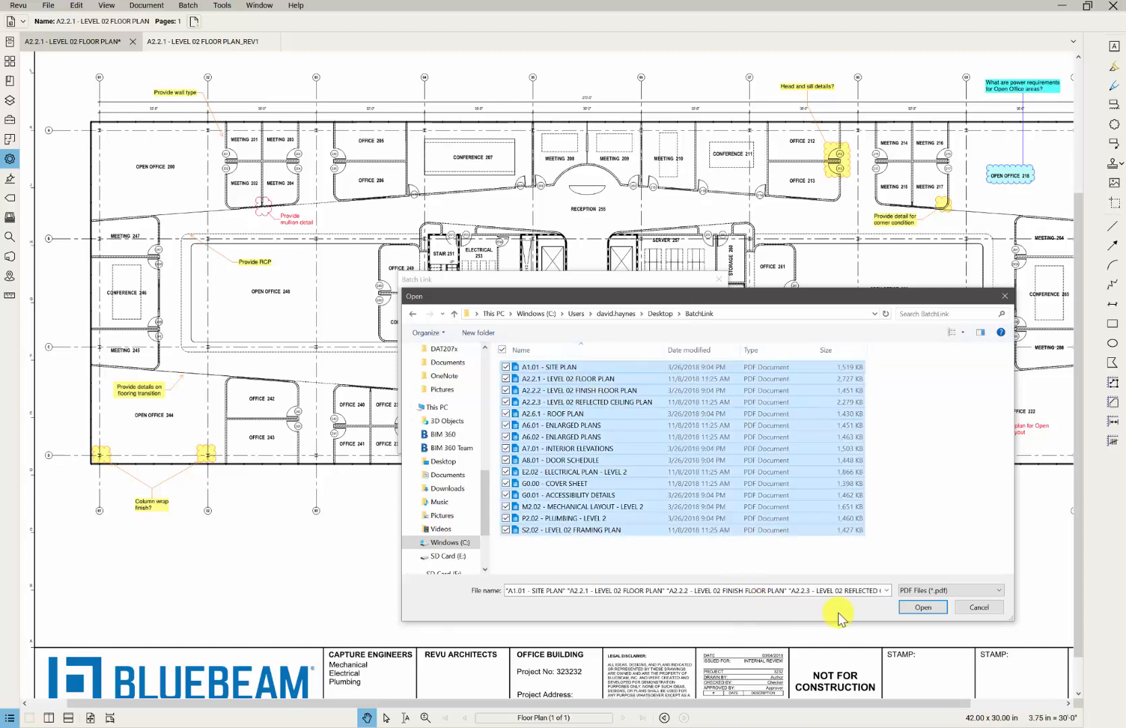
click(923, 607)
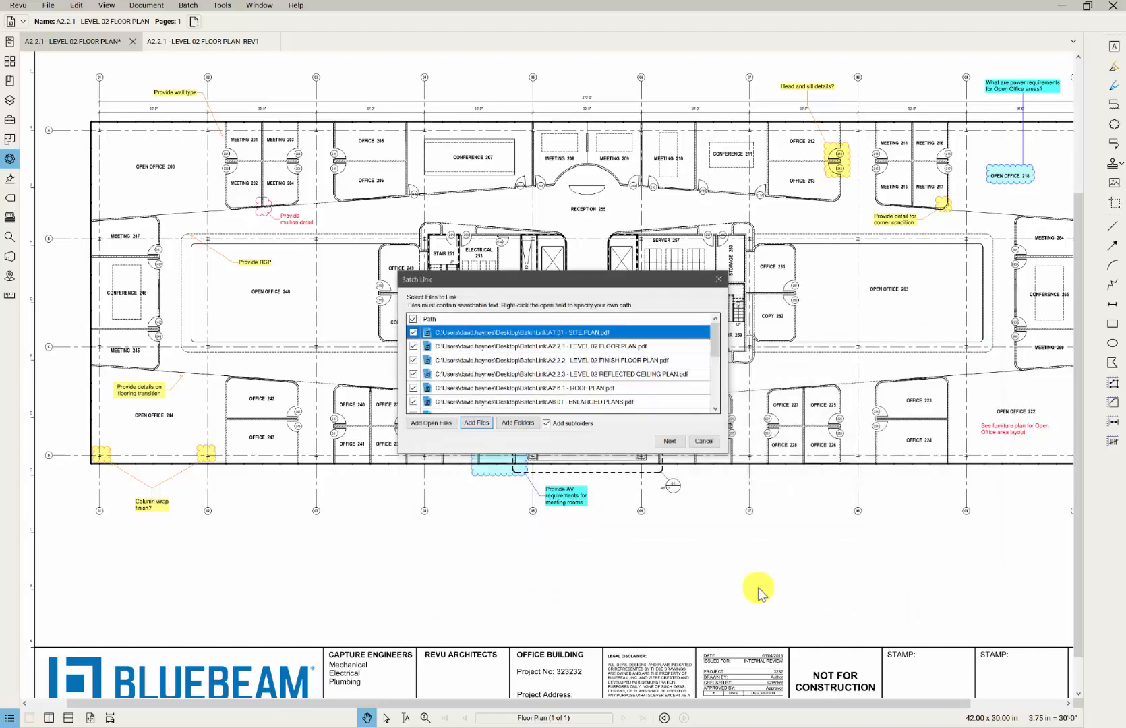
click(667, 441)
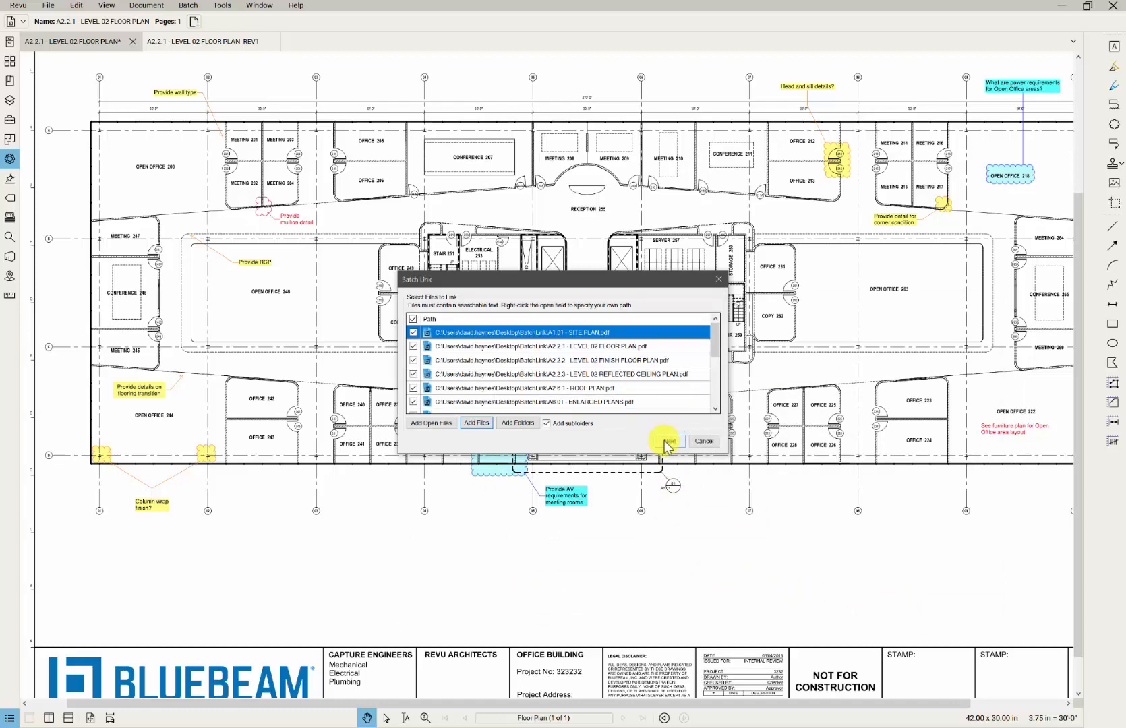
- Base the search terms on a page region enclosing the sheet number A1.01 in the site plan's title block
click(411, 288)
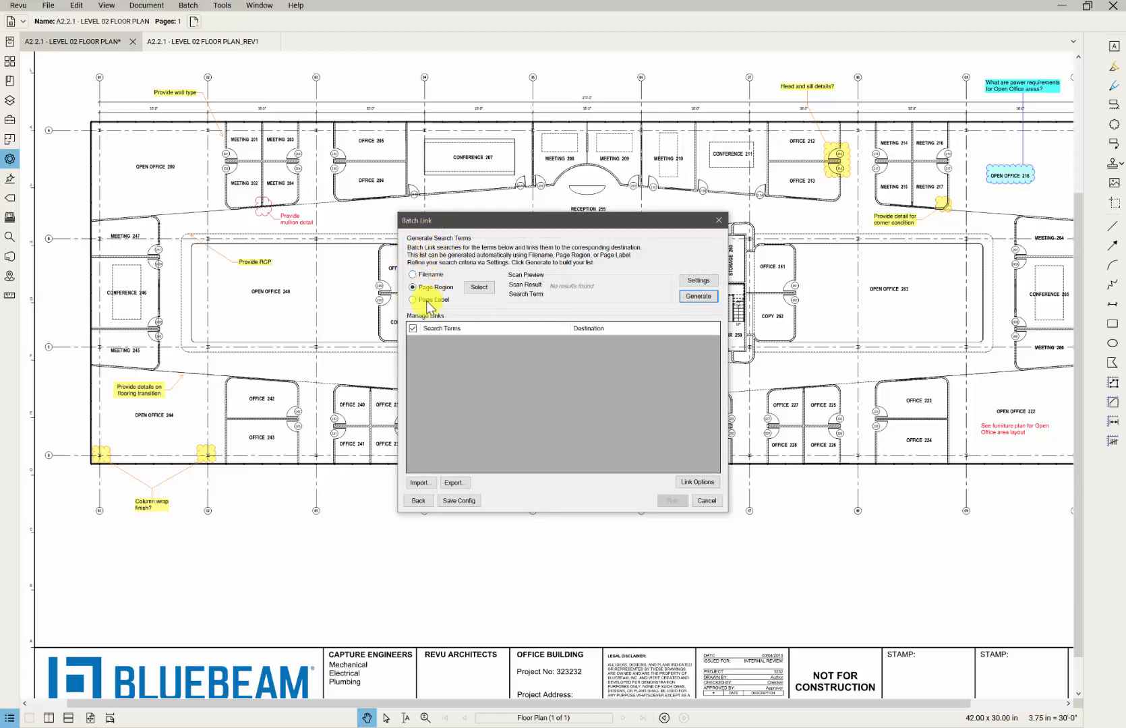
click(478, 288)
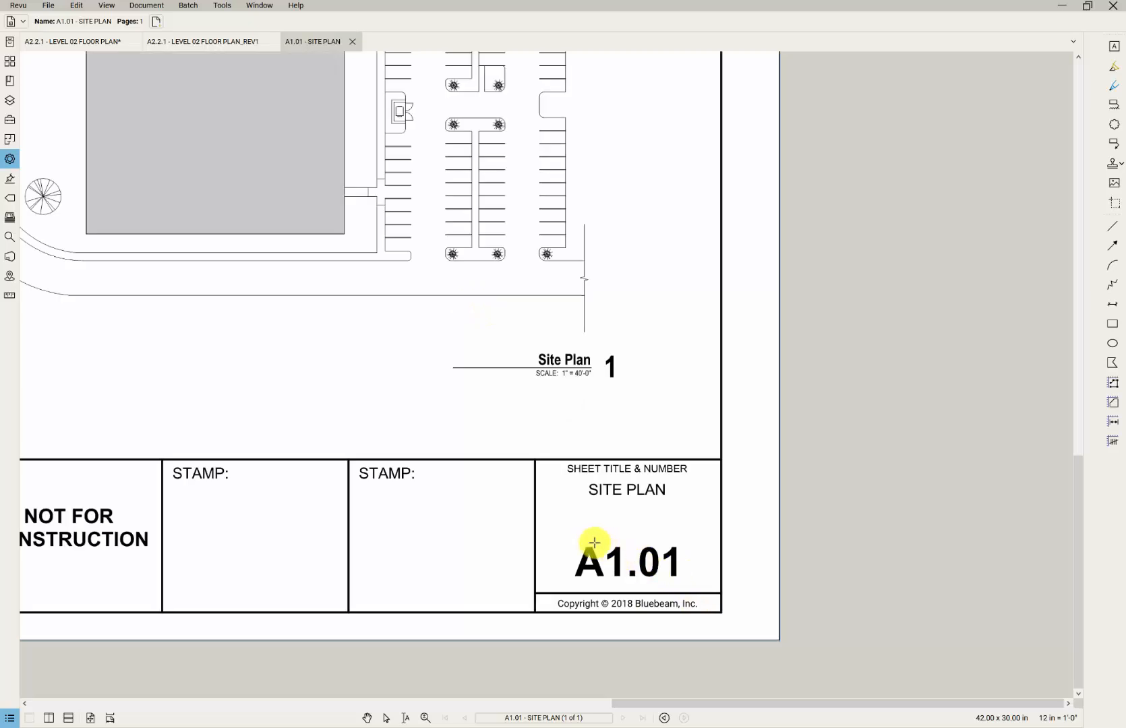
drag(566, 530, 693, 585)
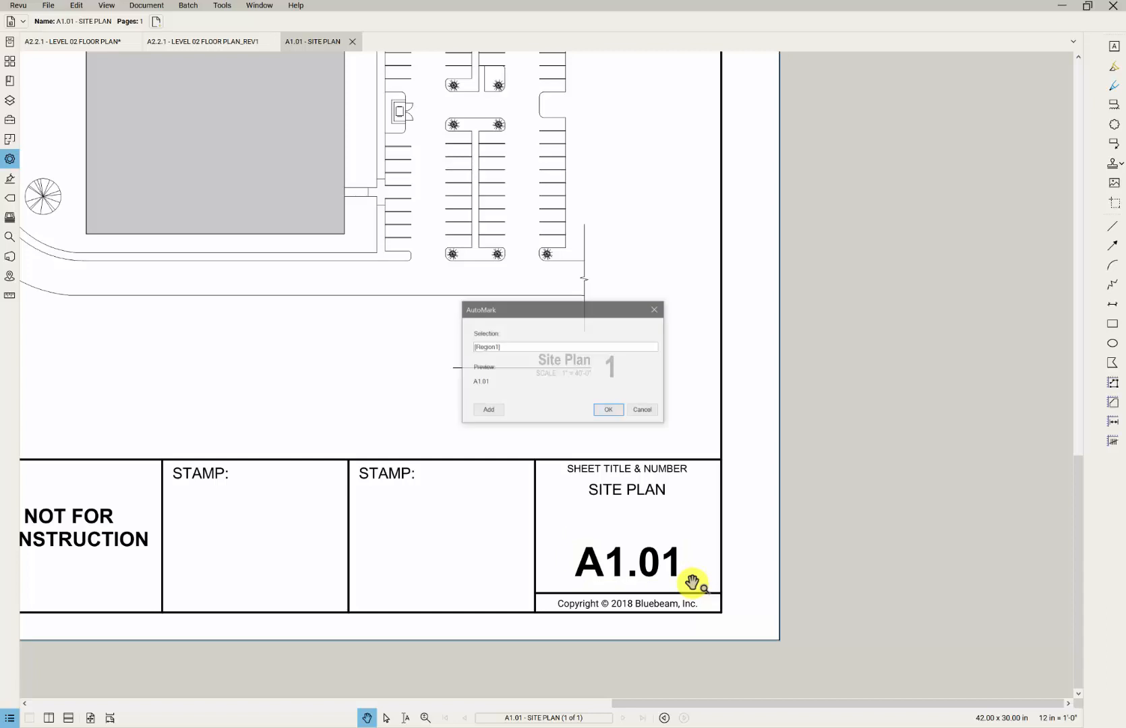
click(607, 410)
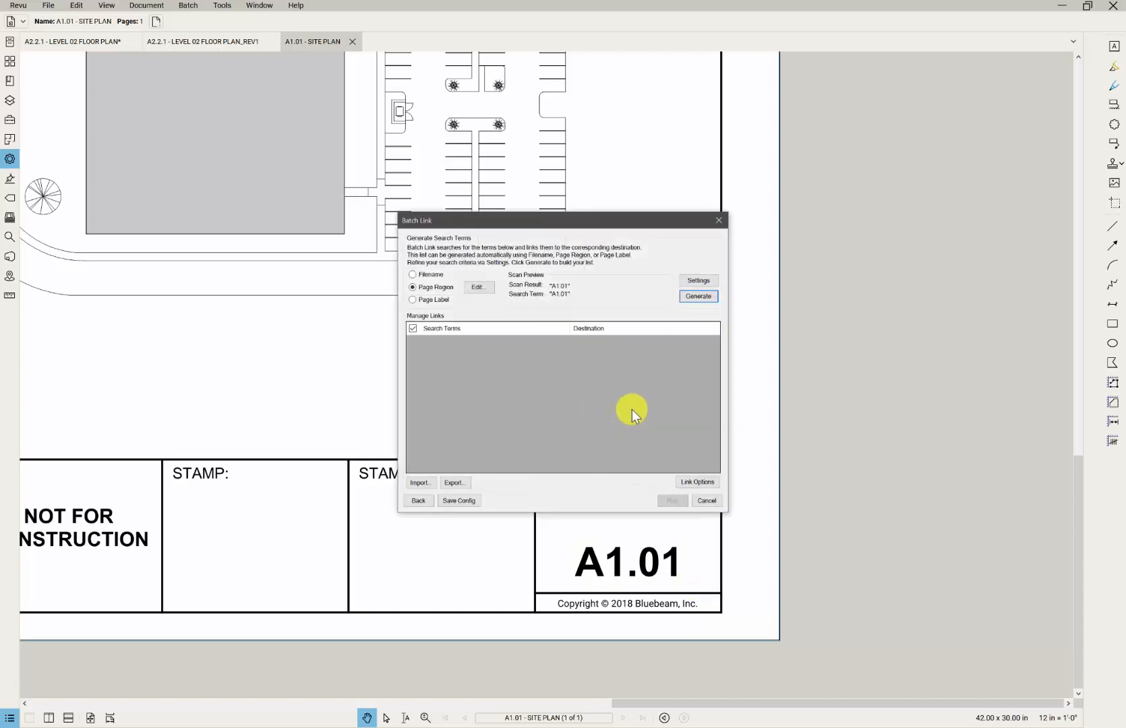
- Review the search term filter settings and the link options for search, overlap behavior and appearance
click(696, 281)
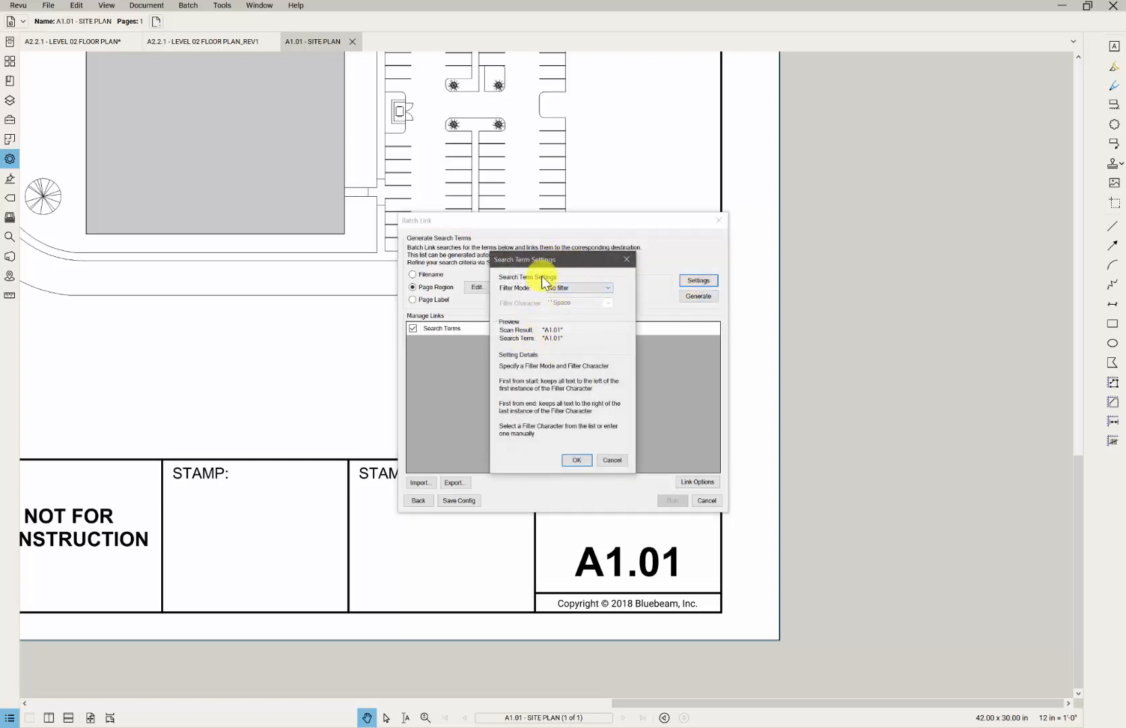
click(612, 460)
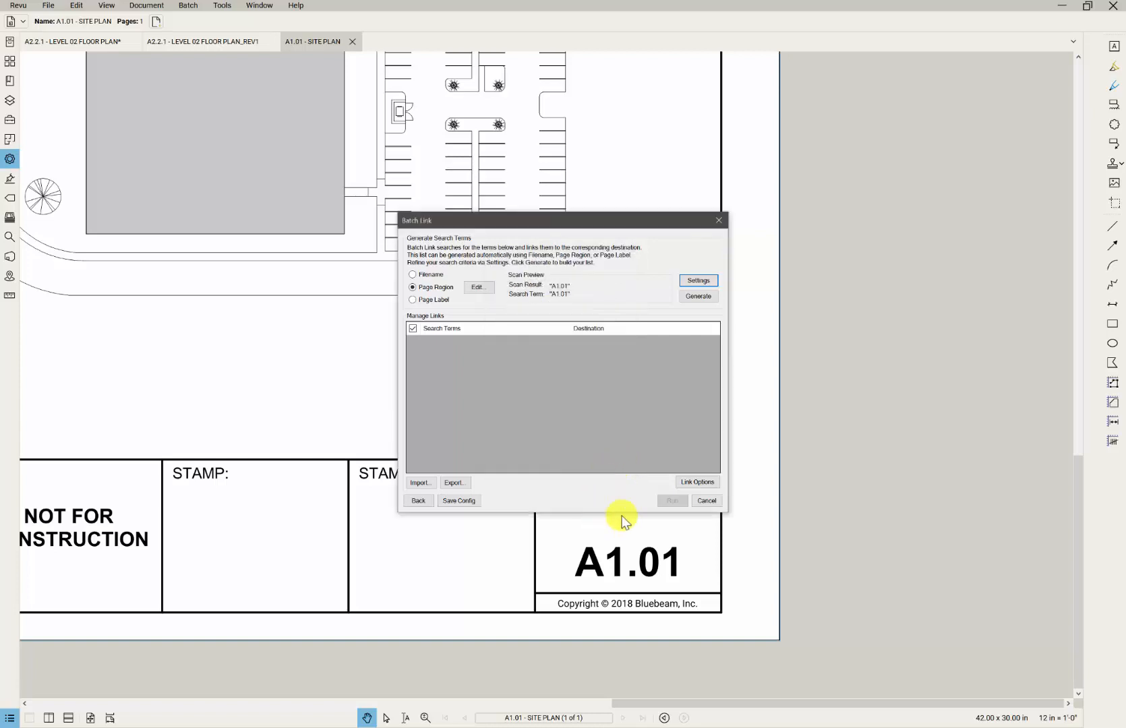
click(684, 480)
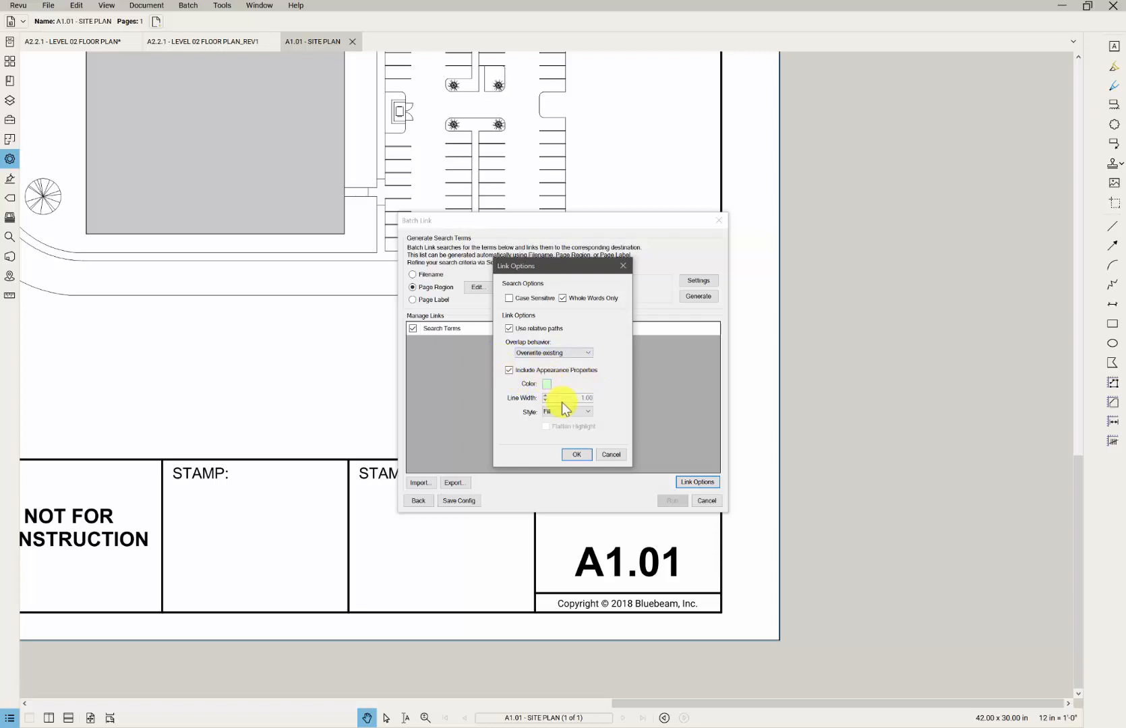
click(588, 454)
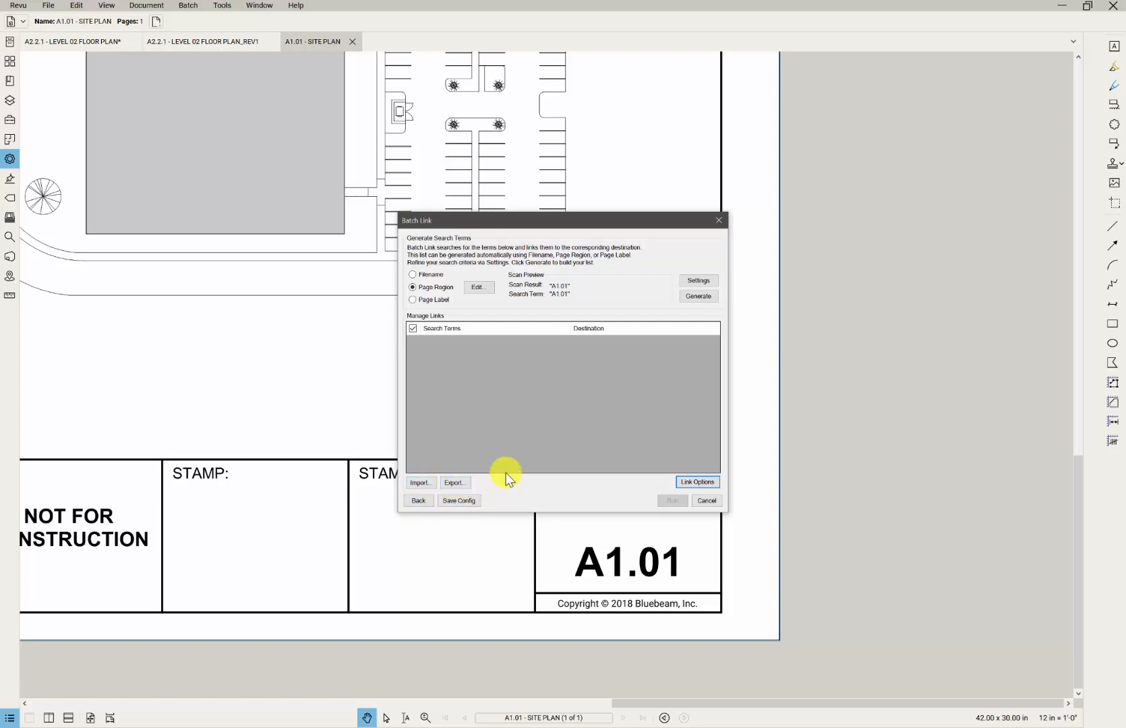
- Generate the search terms with their destinations, look over the list, and run and finish the batch link
click(688, 298)
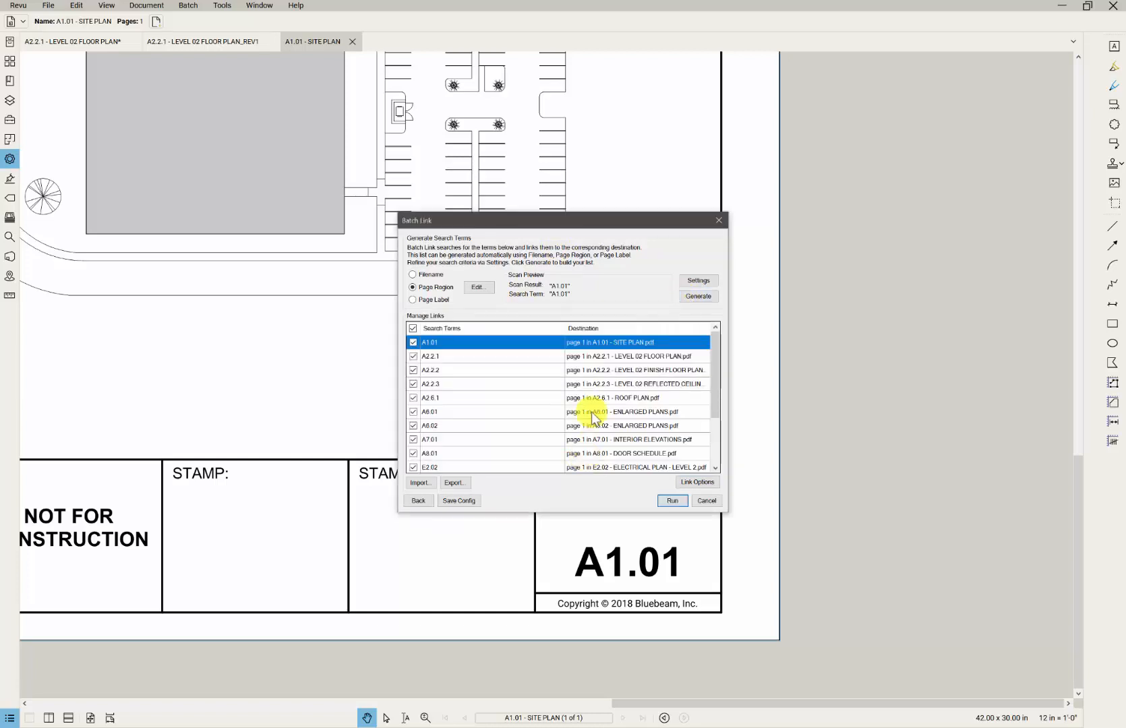
drag(711, 407, 712, 374)
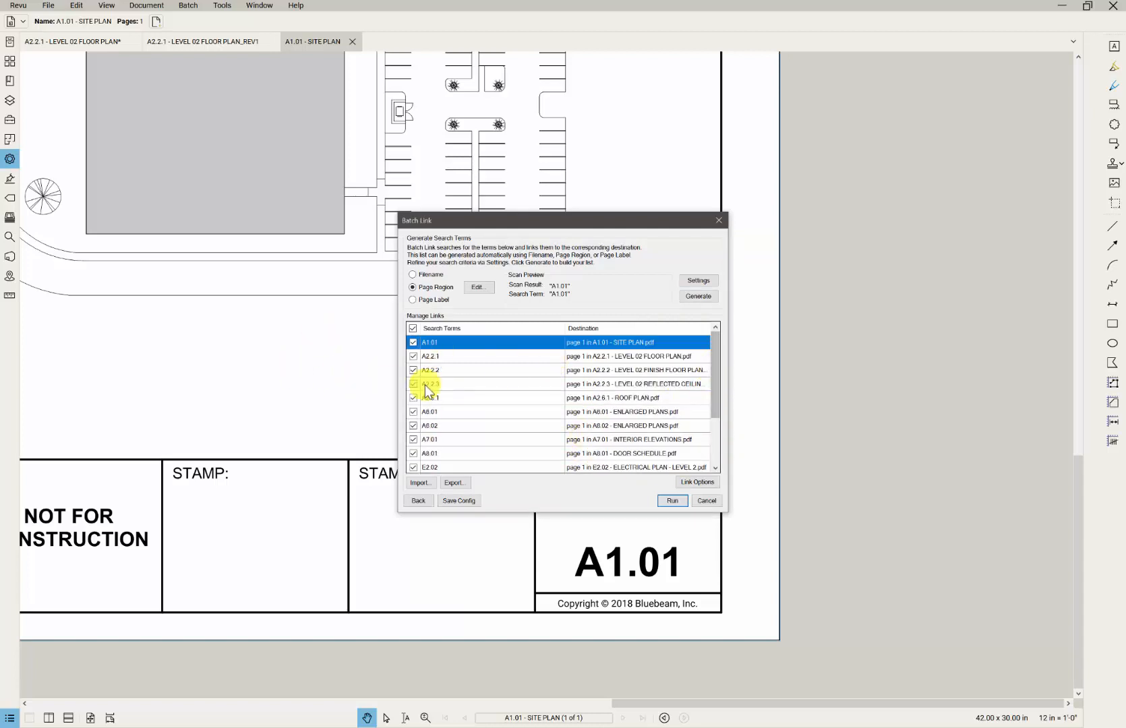
click(672, 501)
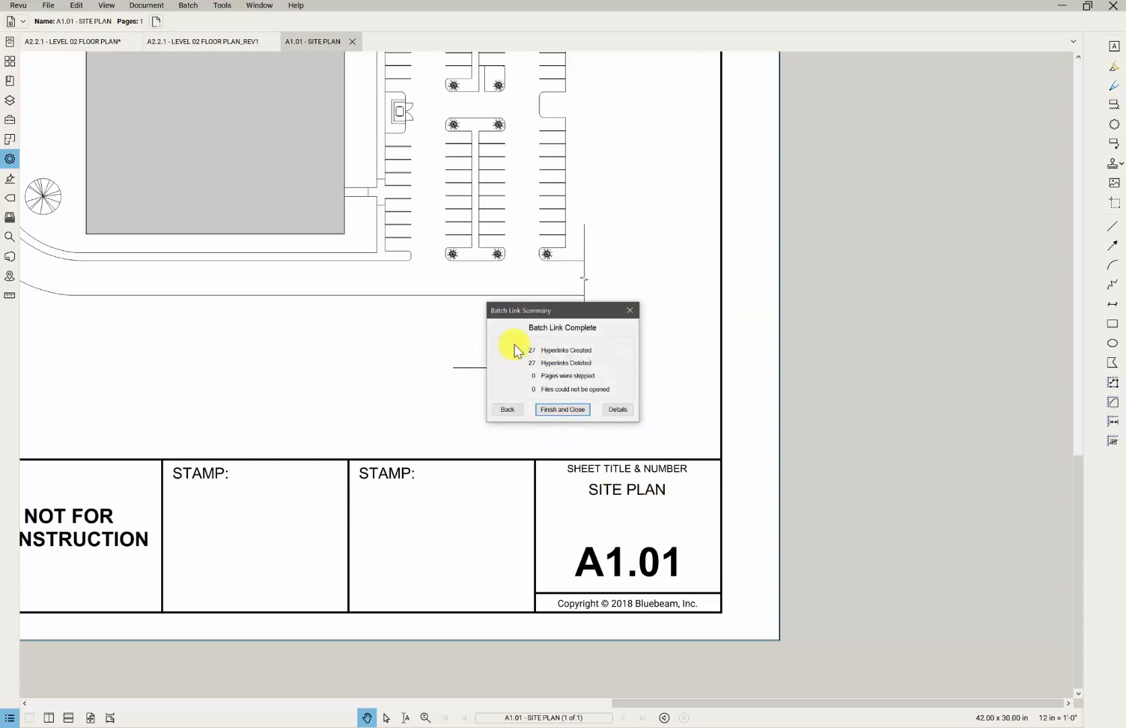
click(550, 409)
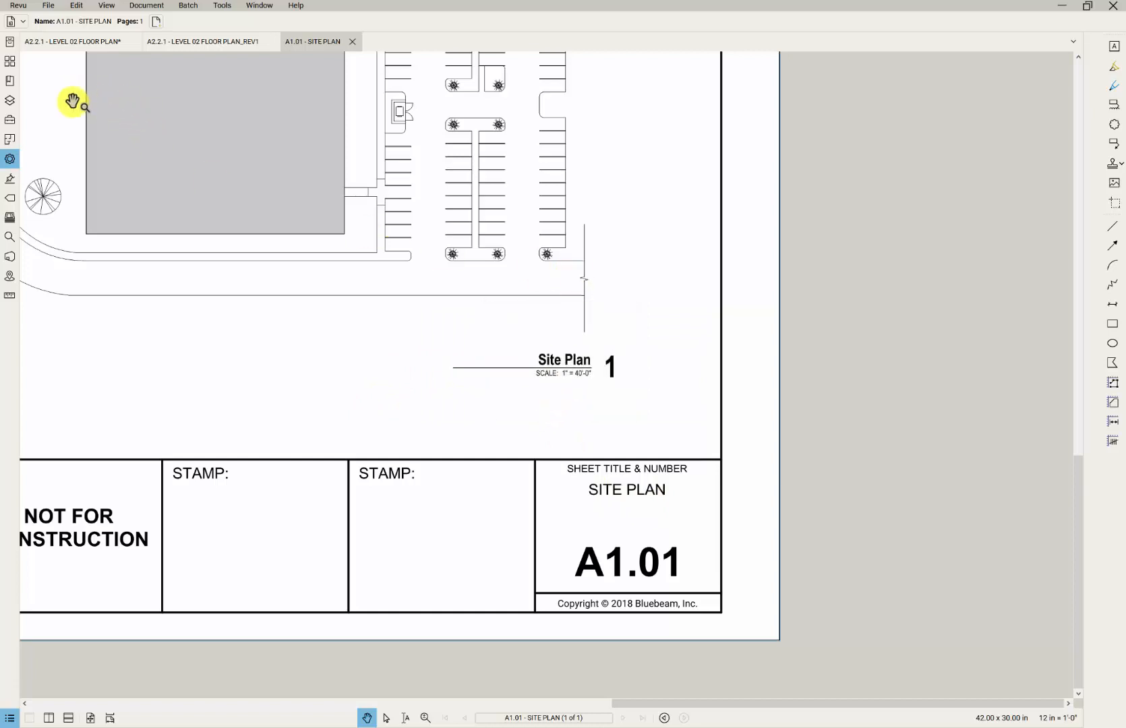
- Open A6.02 - ENLARGED PLANS from the BatchLink folder and test the G0.01 link in callout 09 below door 254
click(54, 7)
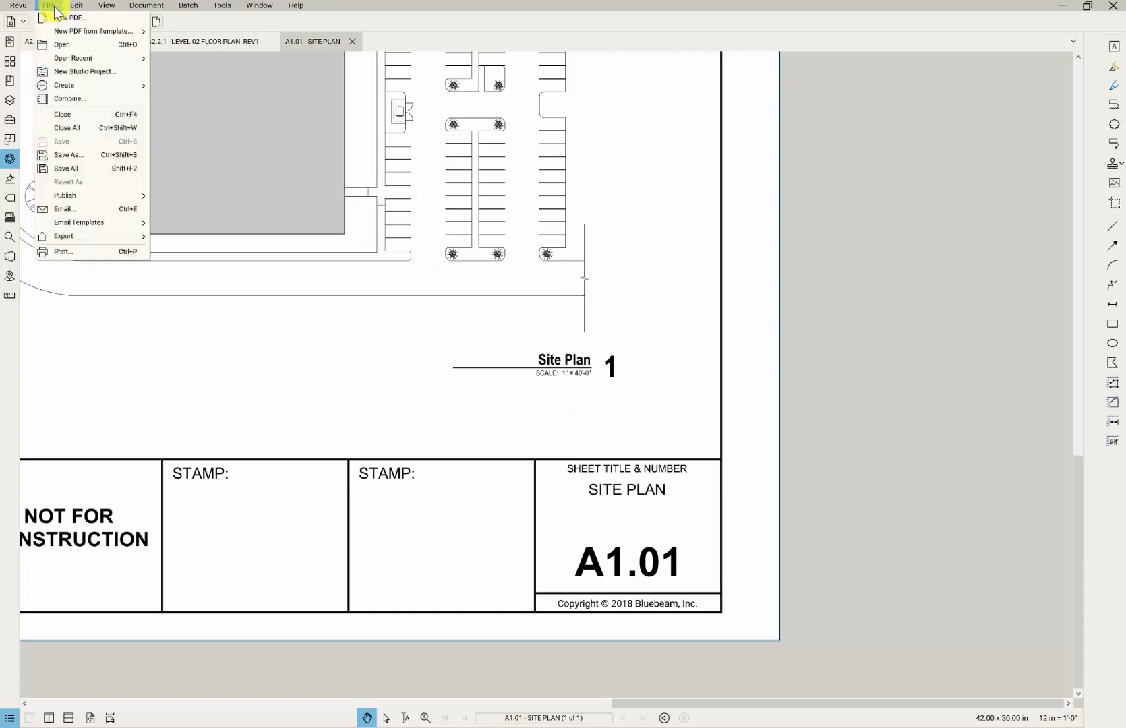
click(58, 43)
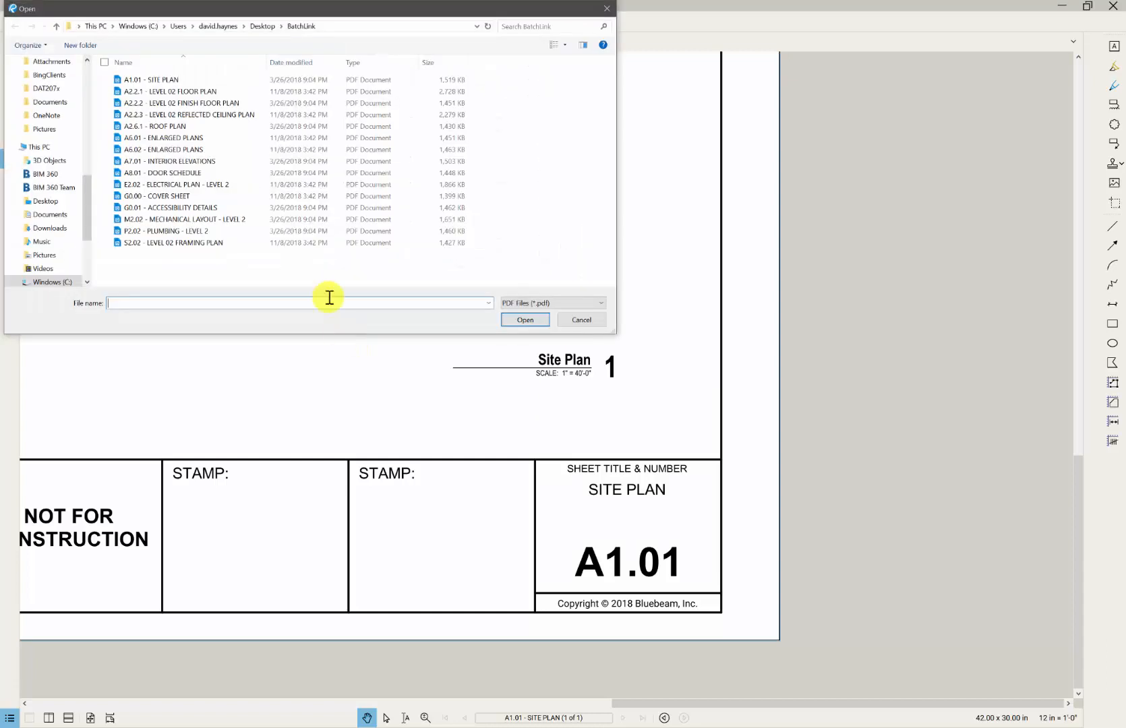
click(173, 147)
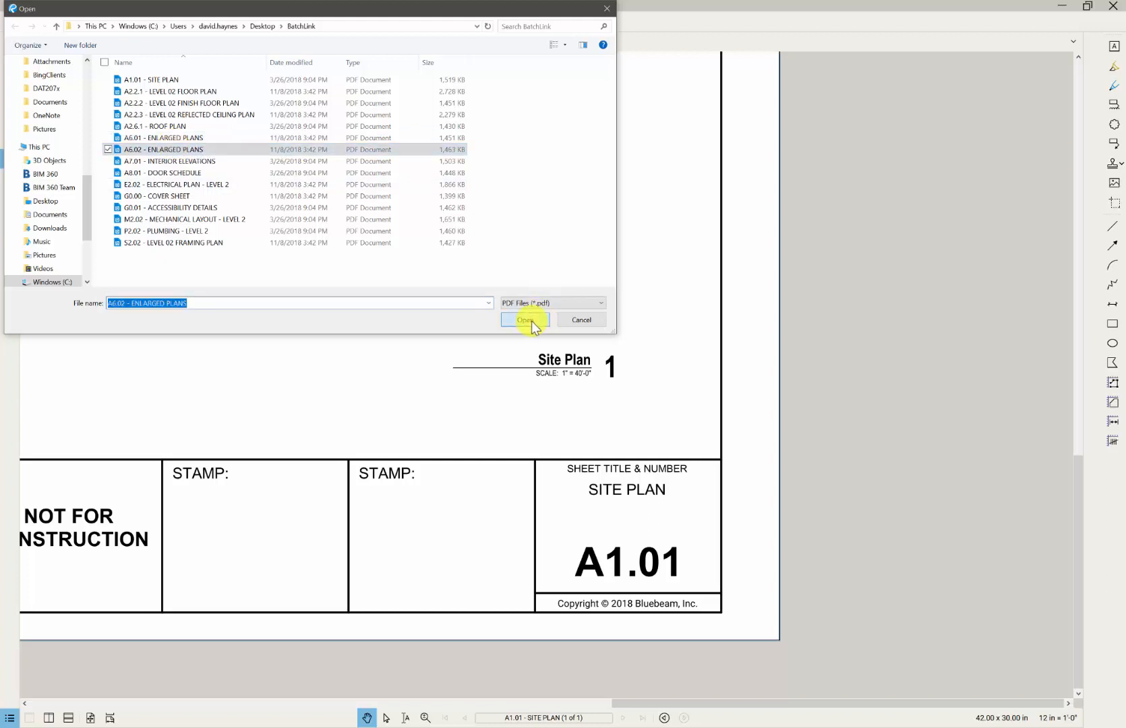
click(533, 319)
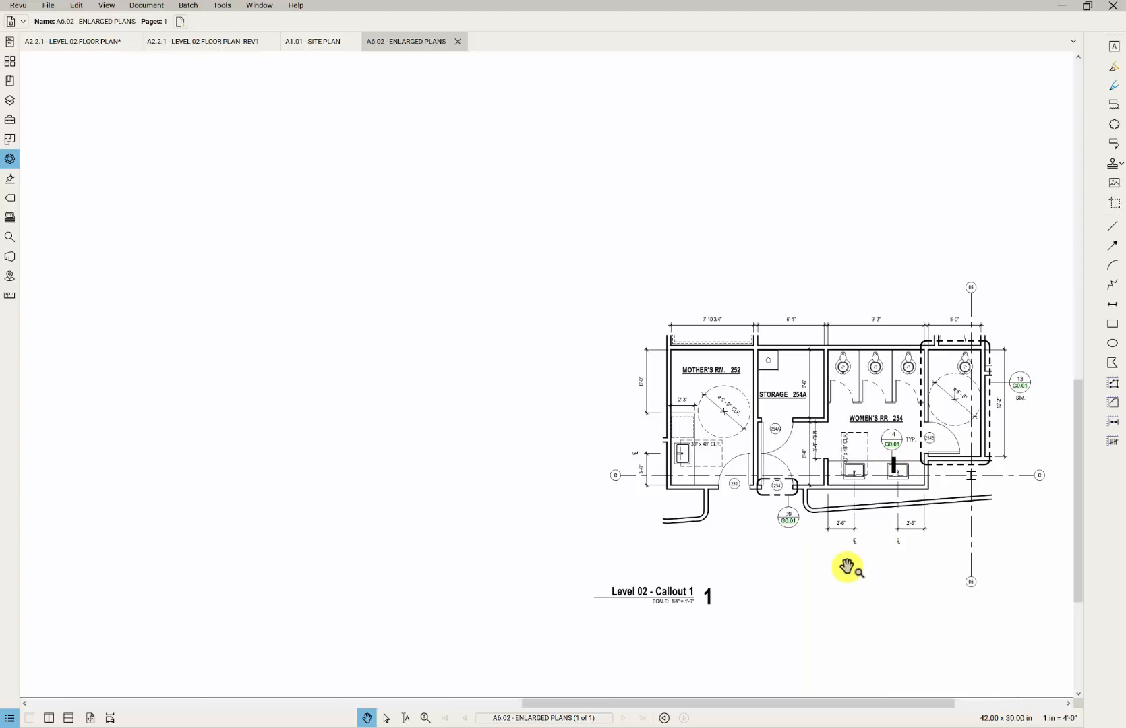
scroll(847, 567, up, 3)
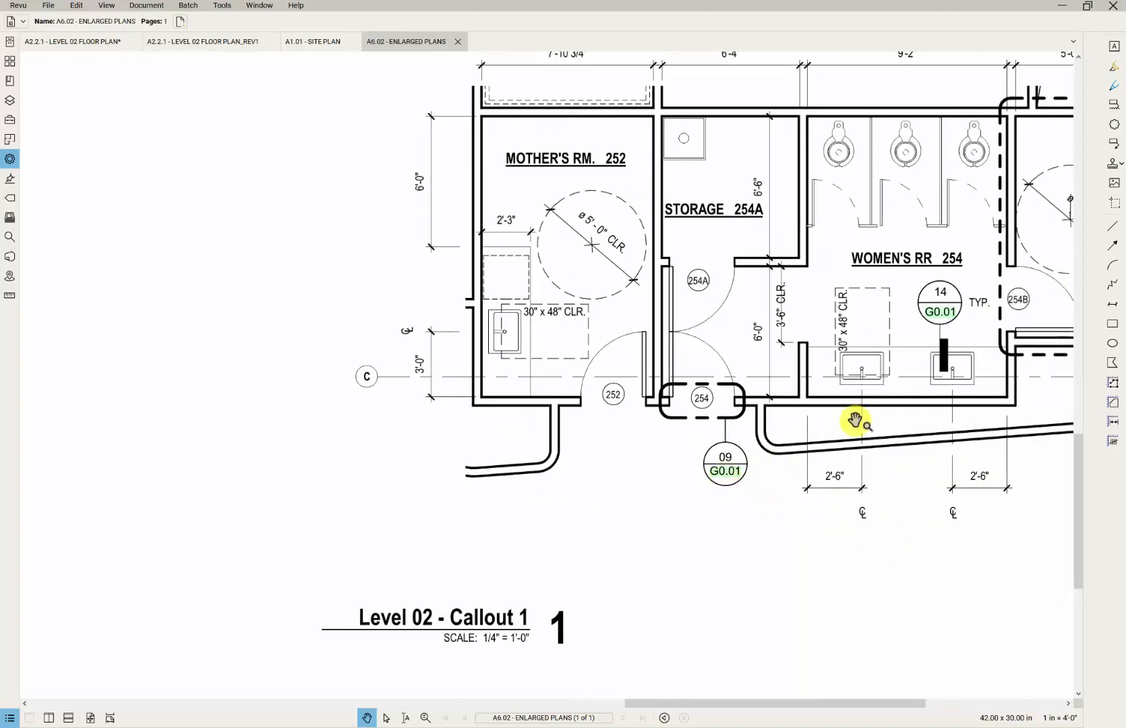
click(718, 477)
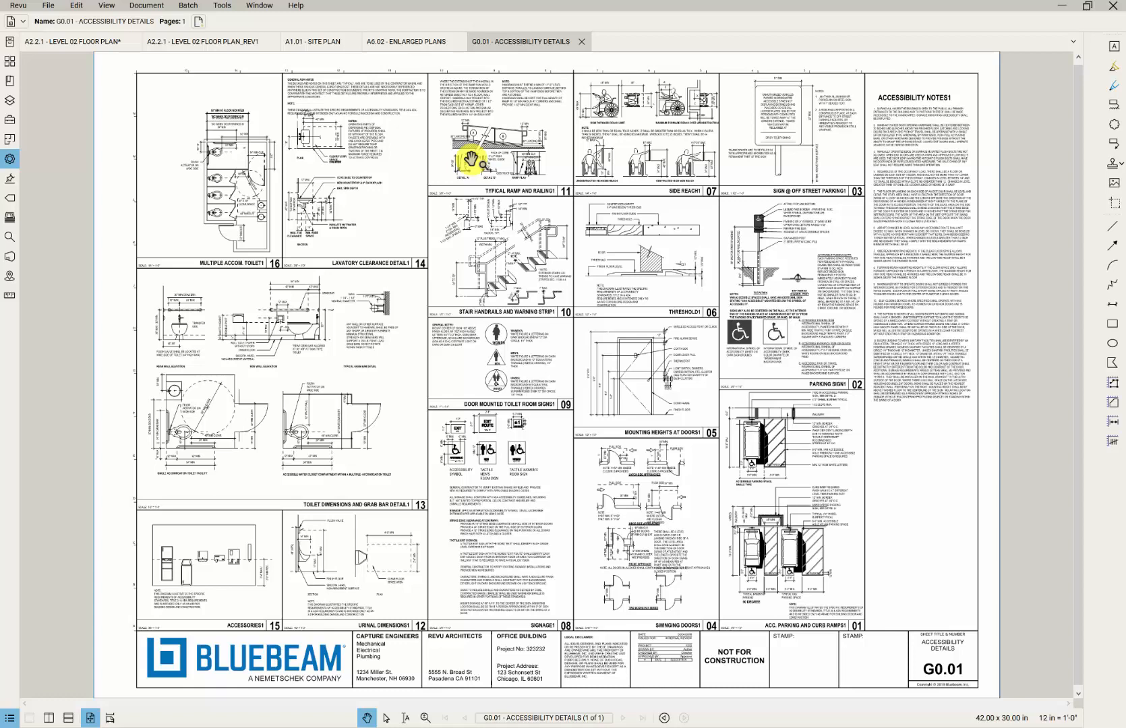
- Close the G0.01 accessibility details, A6.02 enlarged plans and A1.01 site plan documents
click(579, 42)
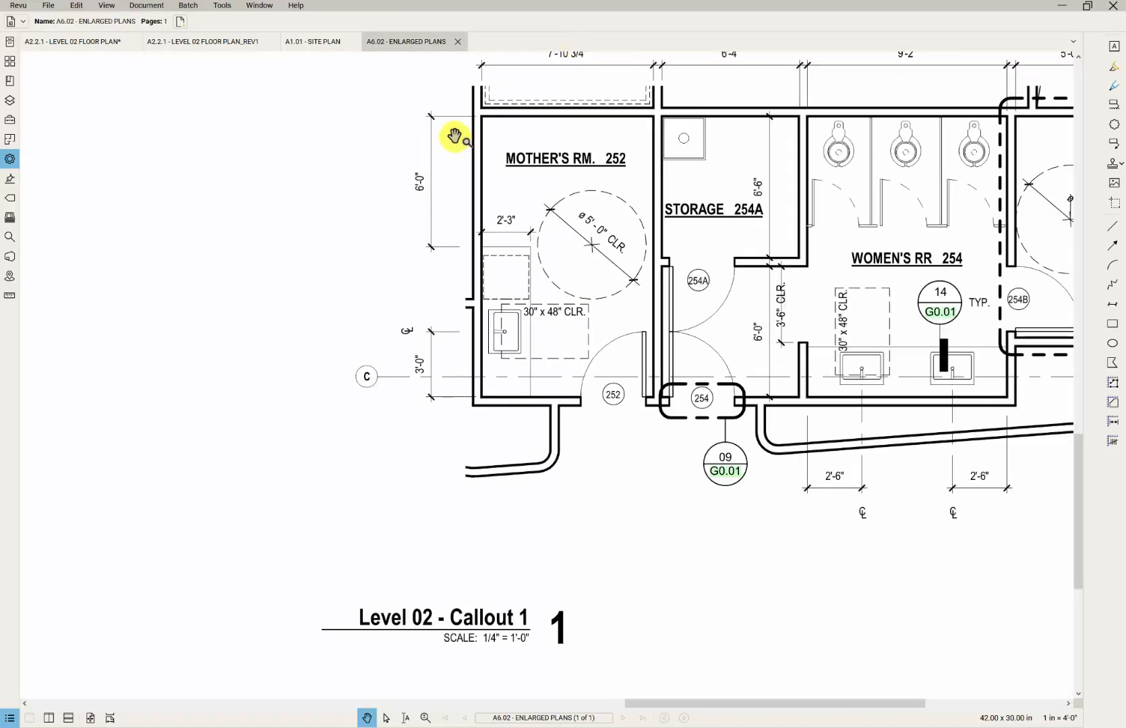
click(458, 42)
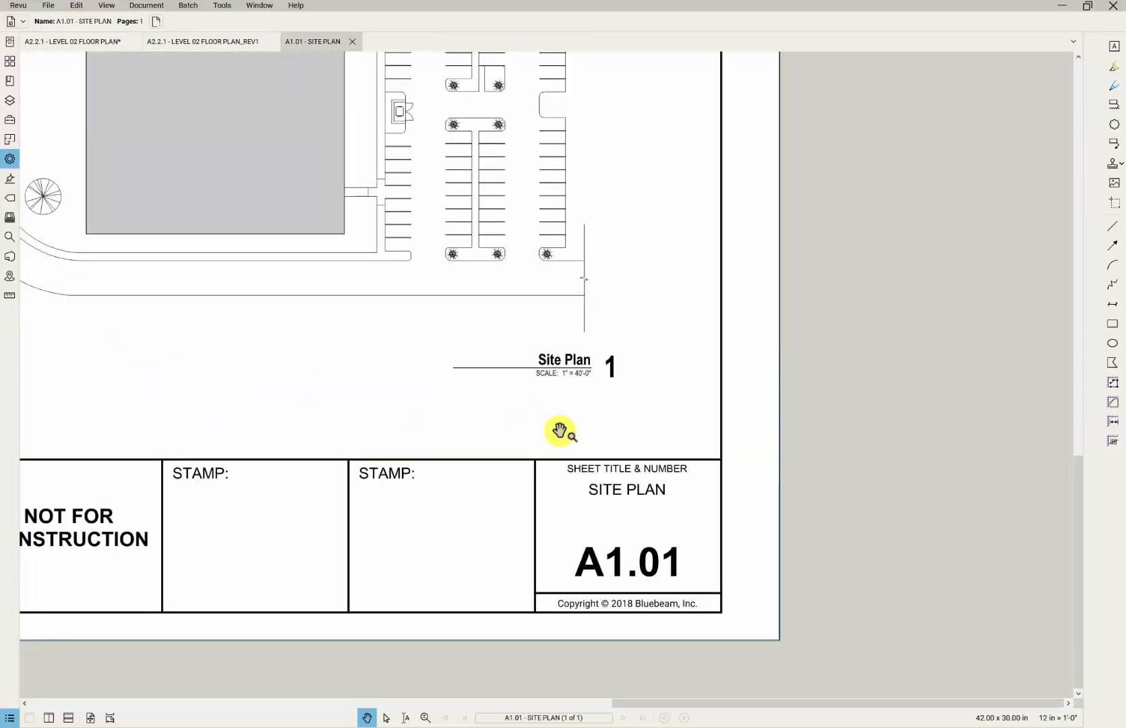
click(352, 42)
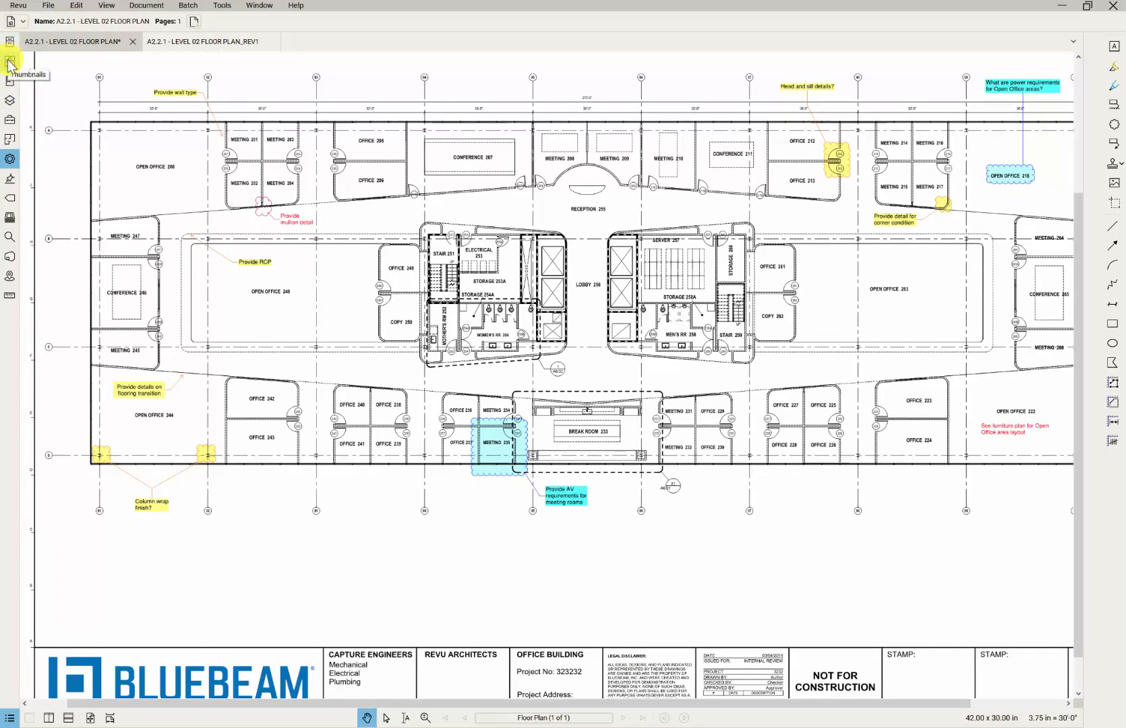
- Start creating page labels from a page region and mark the sheet number A2.2.1 in the title block as the first region
click(9, 62)
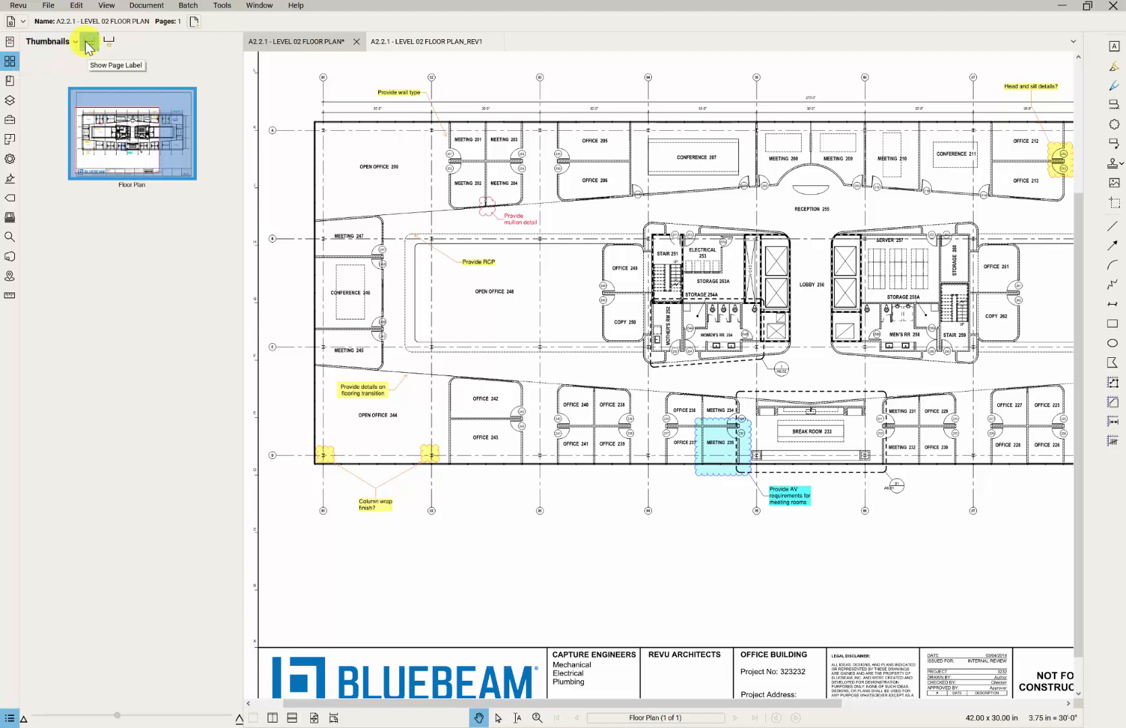
click(111, 43)
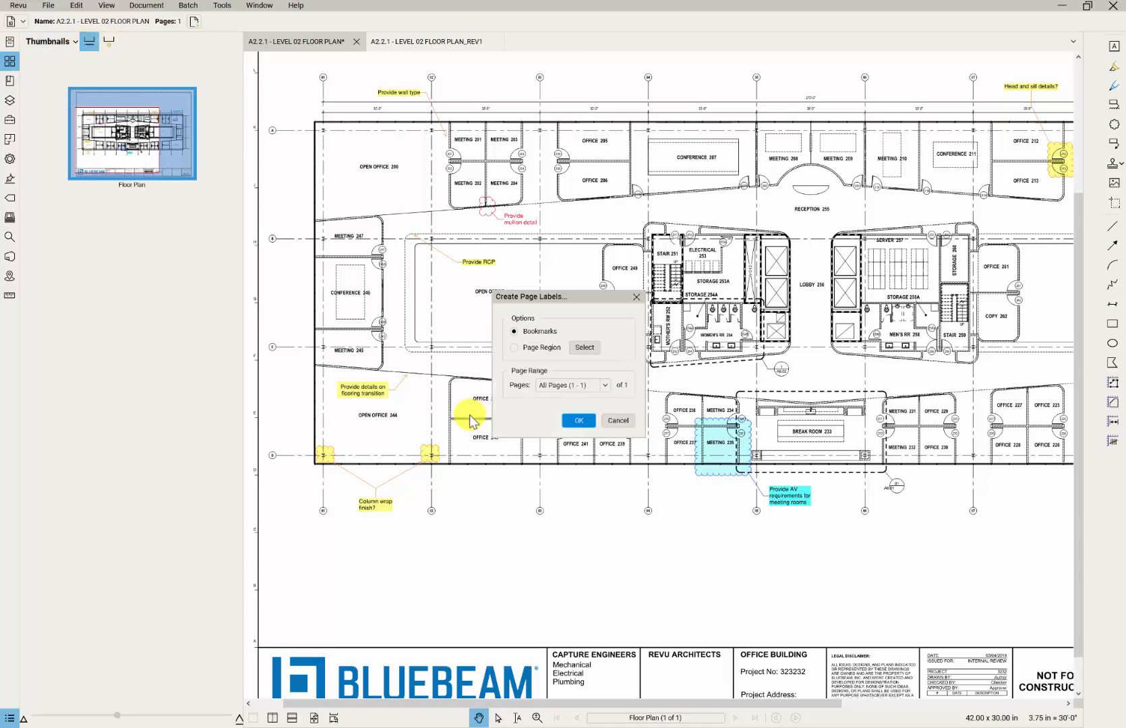
click(540, 348)
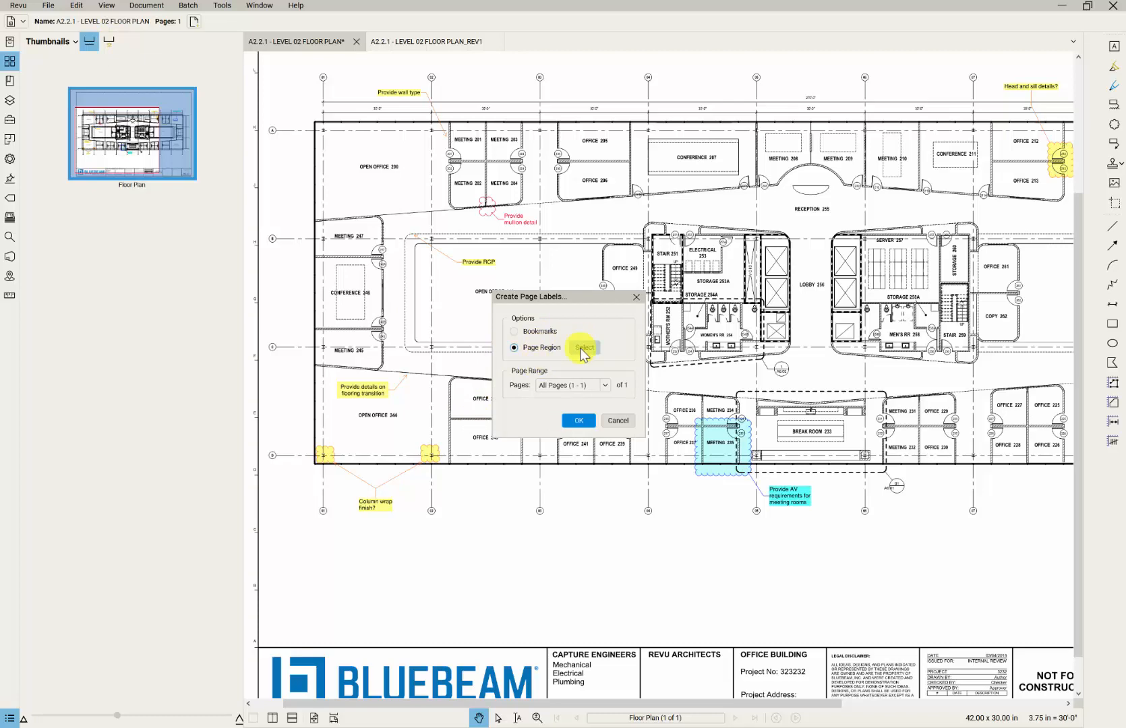
click(583, 348)
scroll(728, 590, down, 2)
mouse_move(765, 575)
mouse_down()
mouse_move(317, 477)
mouse_move(348, 484)
mouse_up()
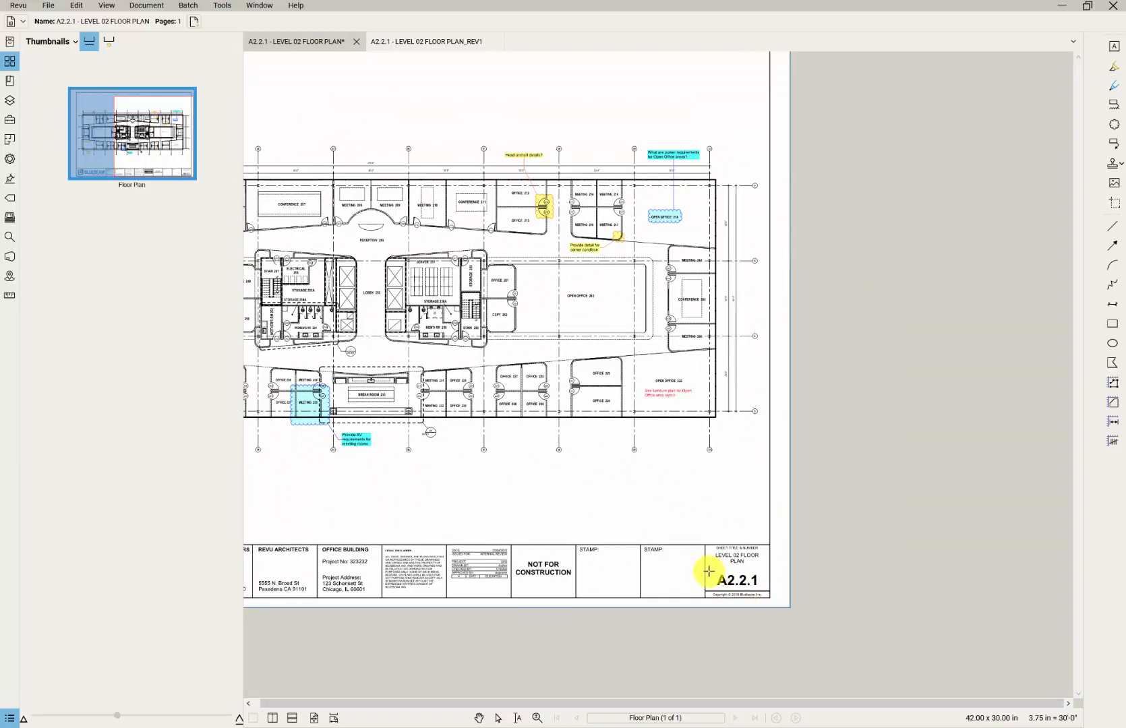
drag(709, 571, 766, 591)
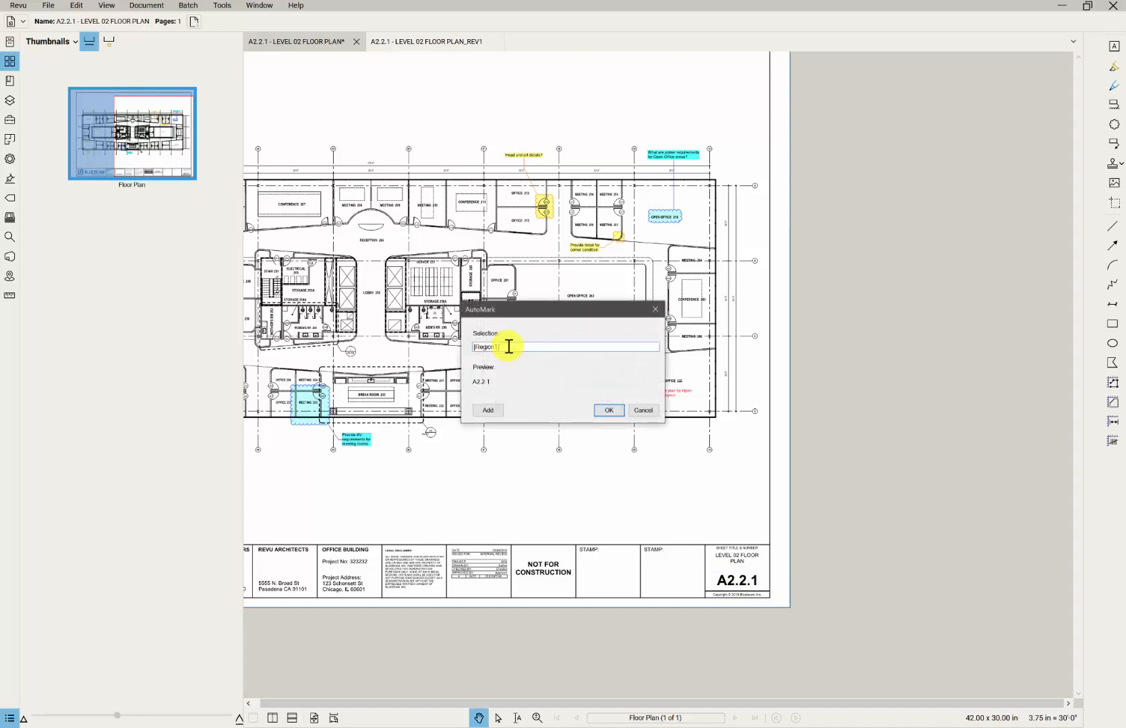
- Add the sheet title as a second region, formatted "[Region1] - [Region2]", and create the page labels for all pages
click(485, 411)
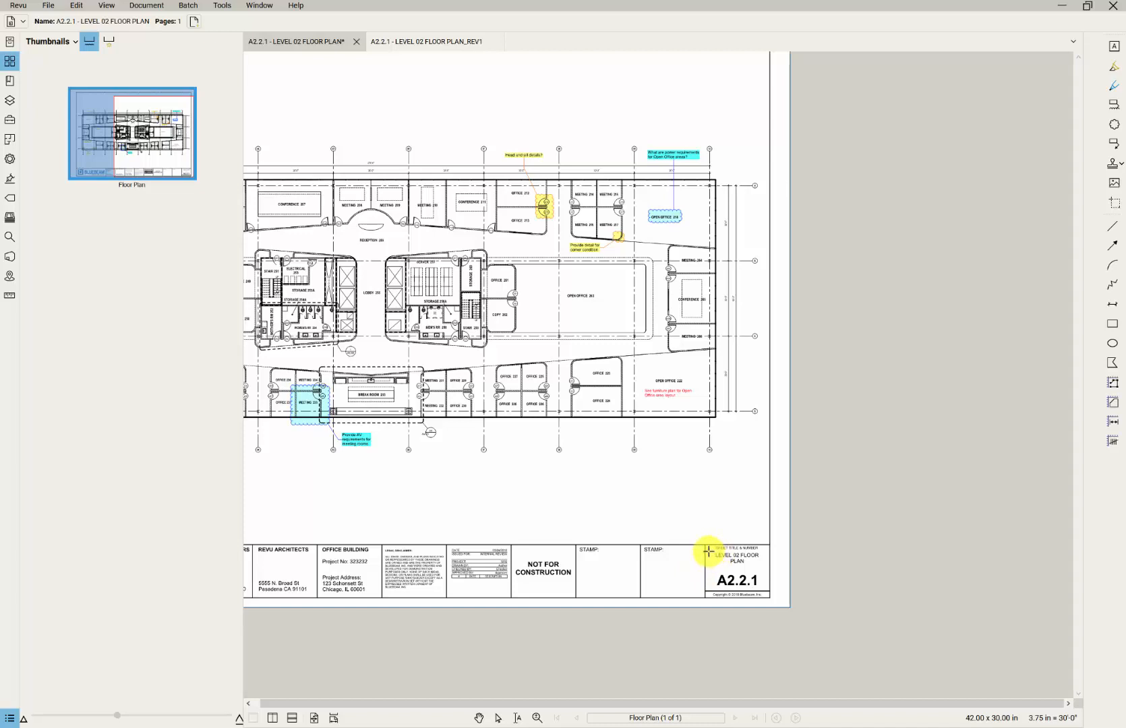
drag(707, 551, 766, 564)
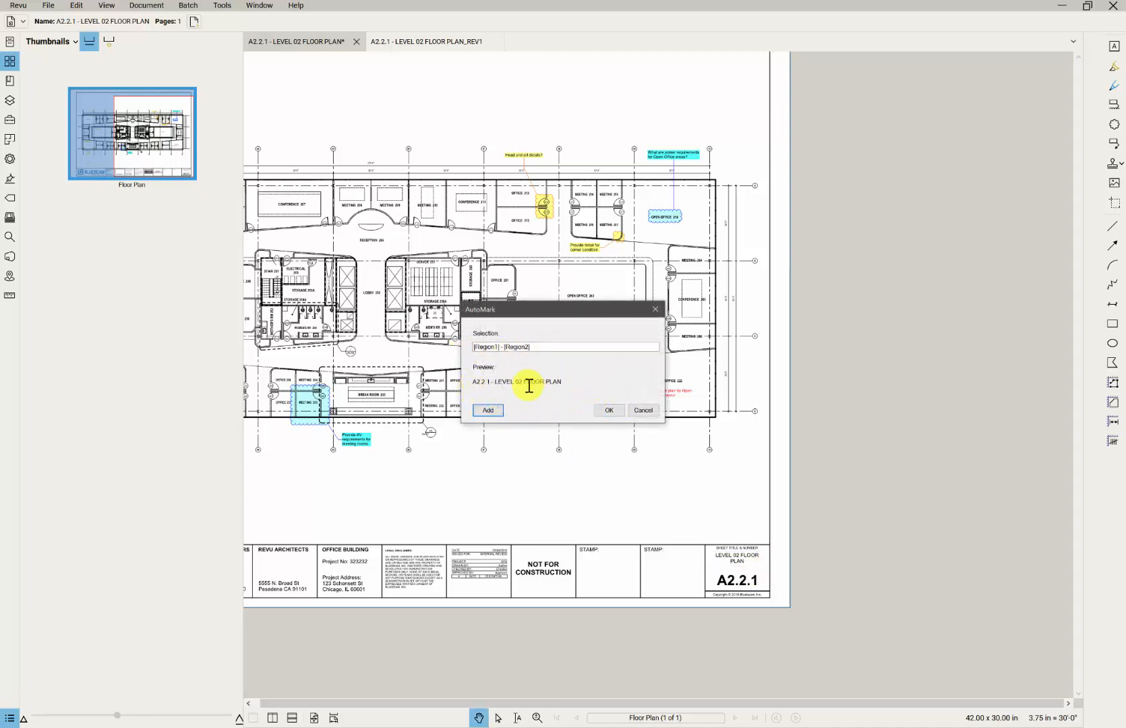
click(608, 412)
click(572, 419)
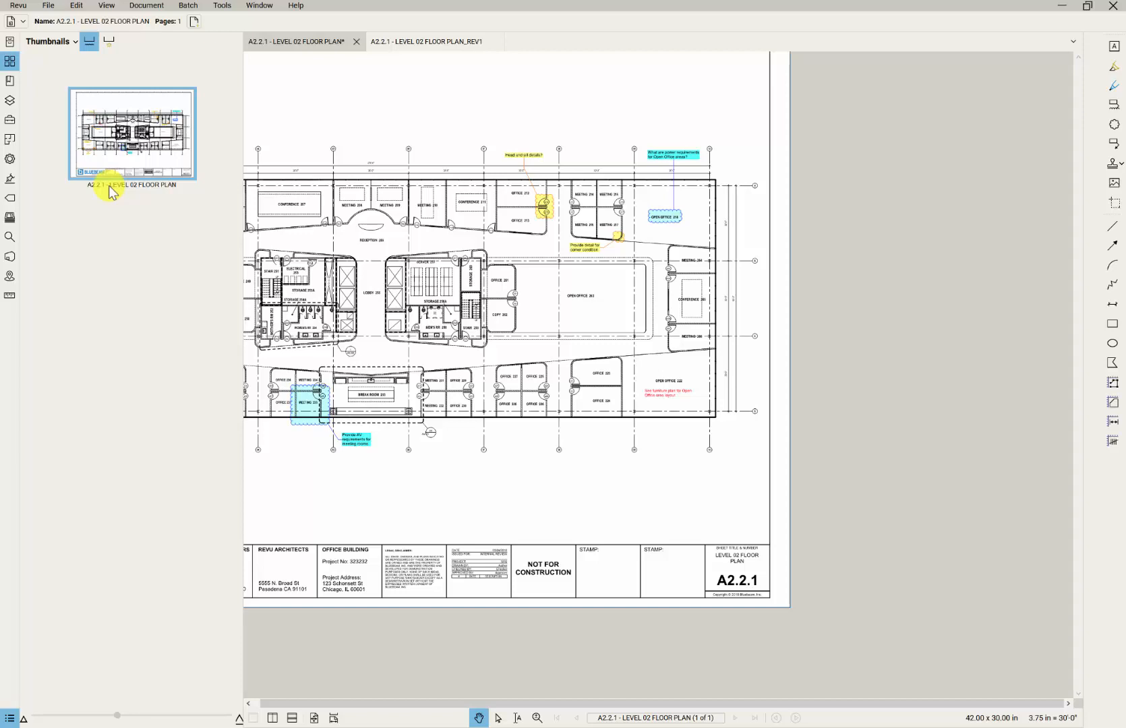
double_click(241, 81)
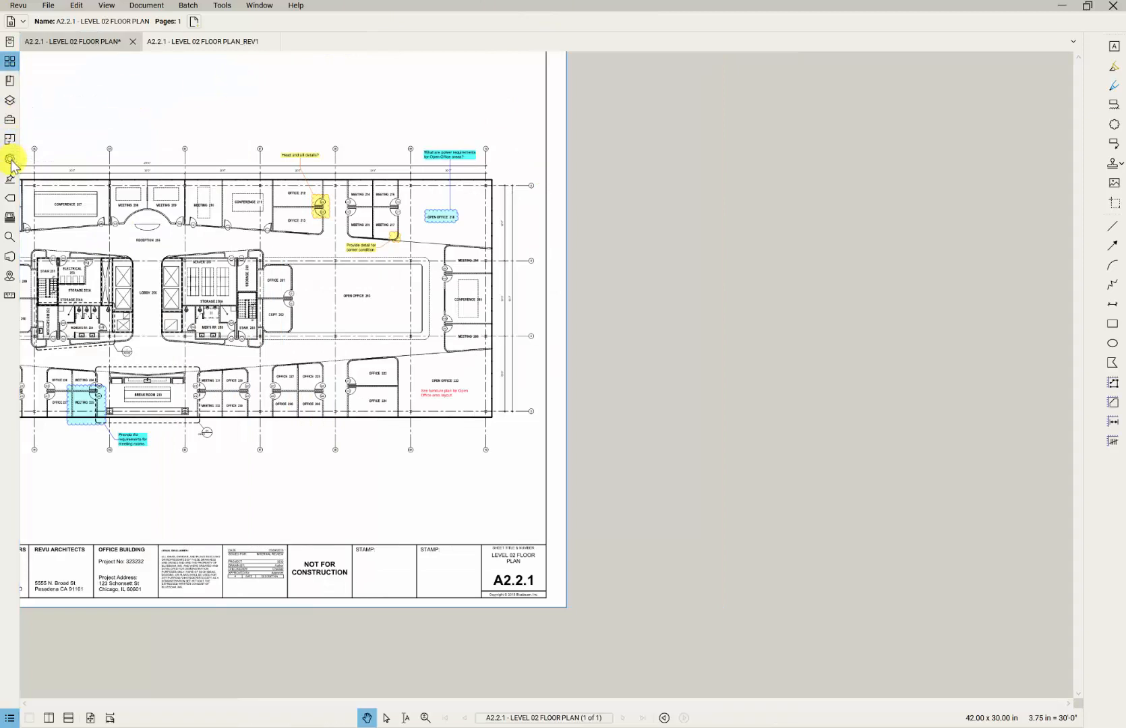
- Create a set from all the PDF drawings in the PlanSet folder on the desktop
click(10, 219)
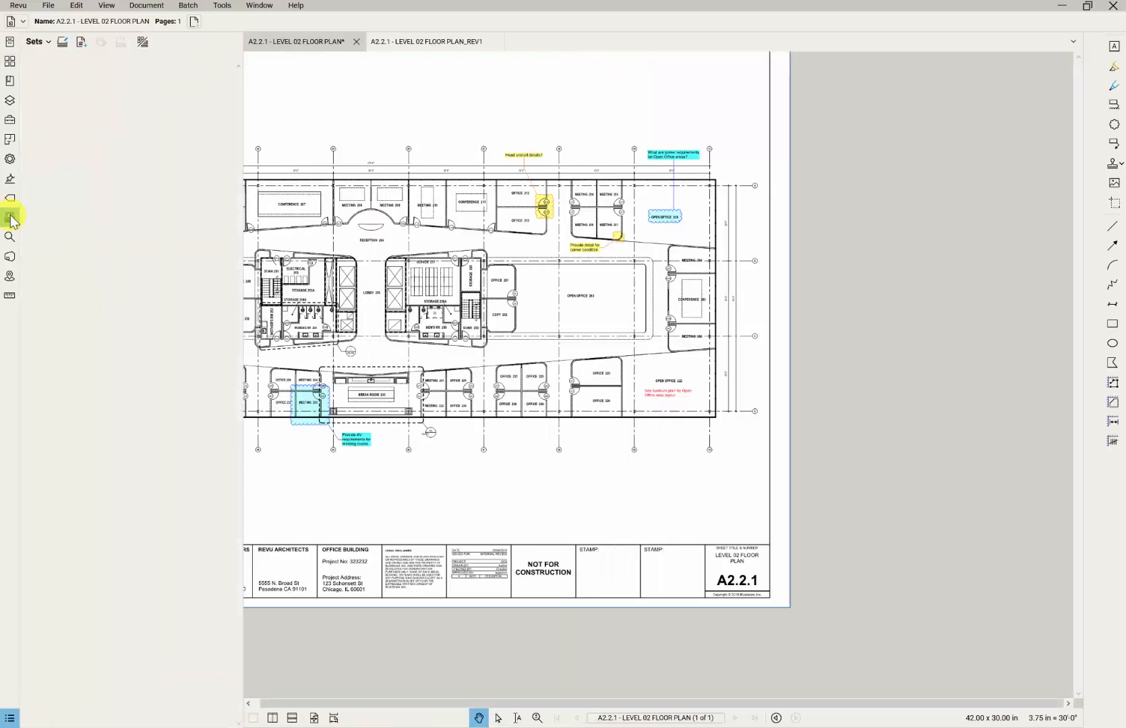
click(81, 43)
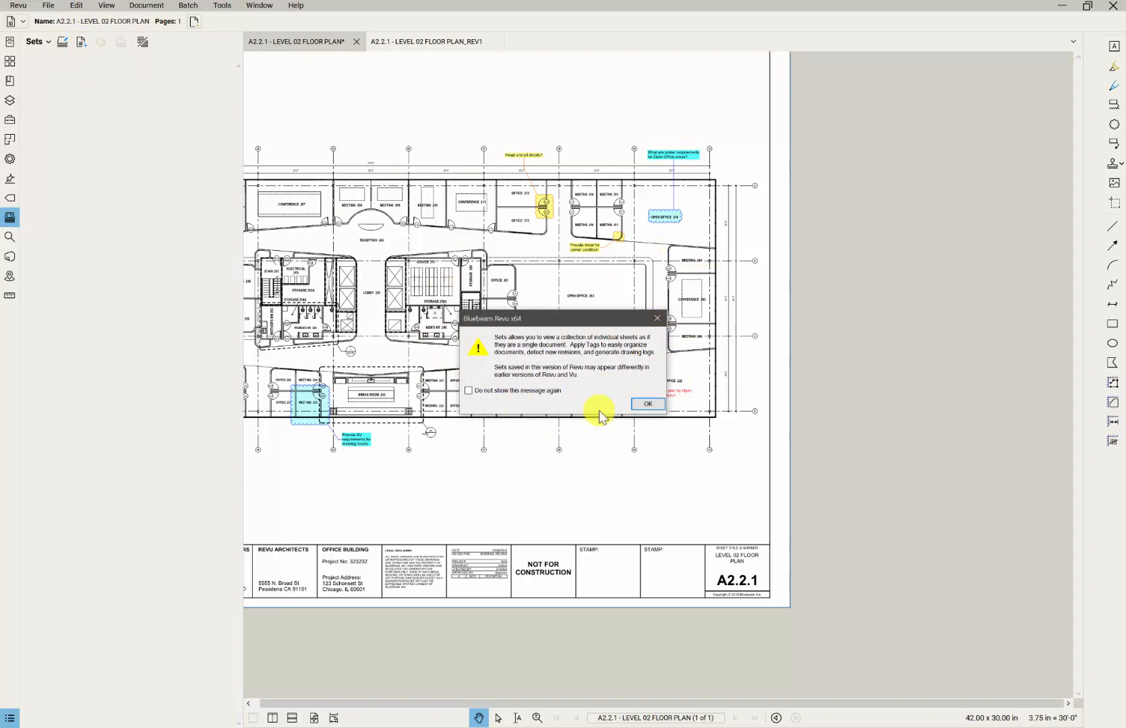
click(646, 404)
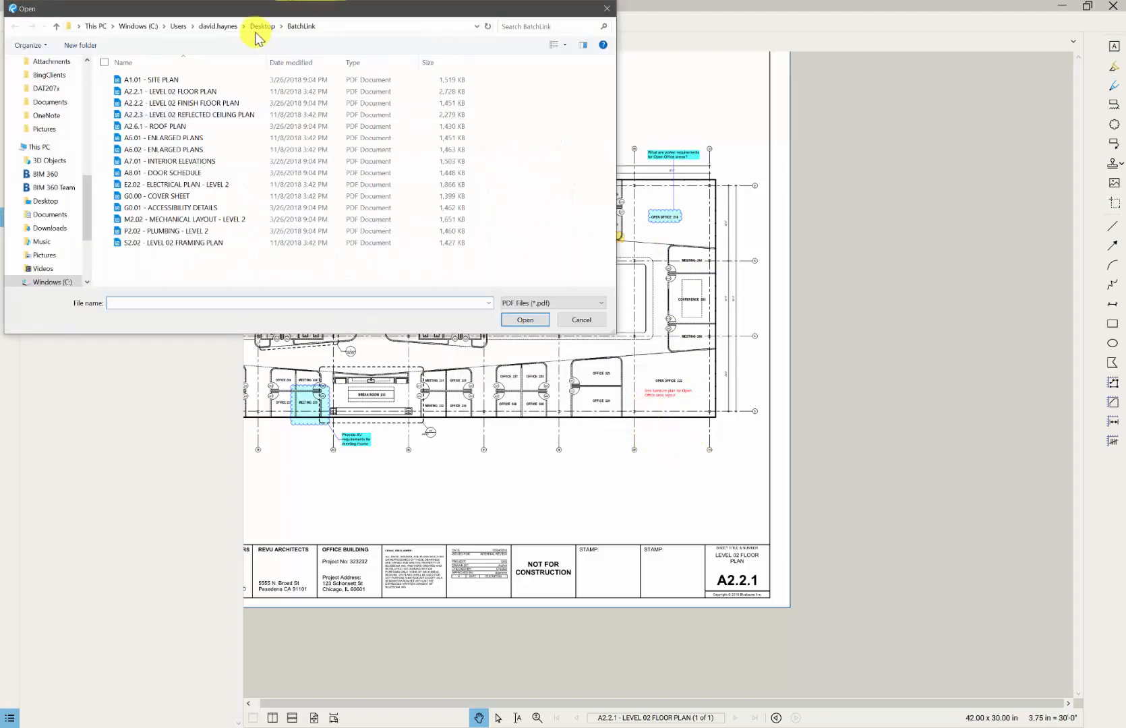
click(262, 26)
click(130, 105)
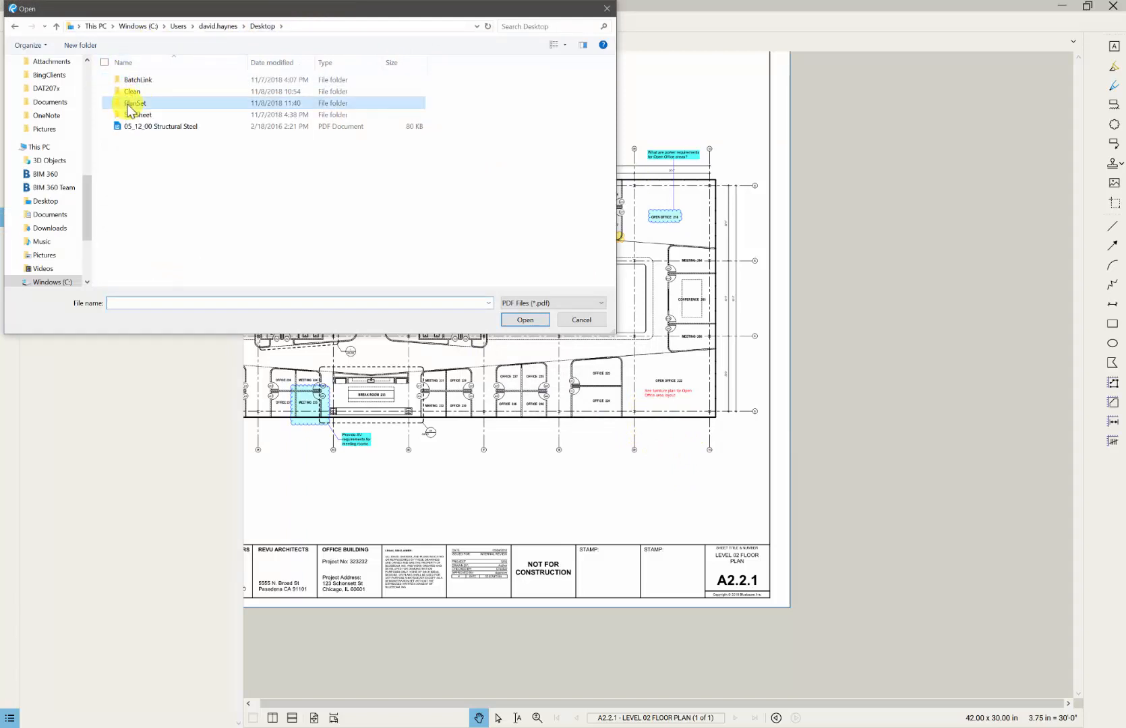
double_click(130, 105)
drag(217, 3, 286, 0)
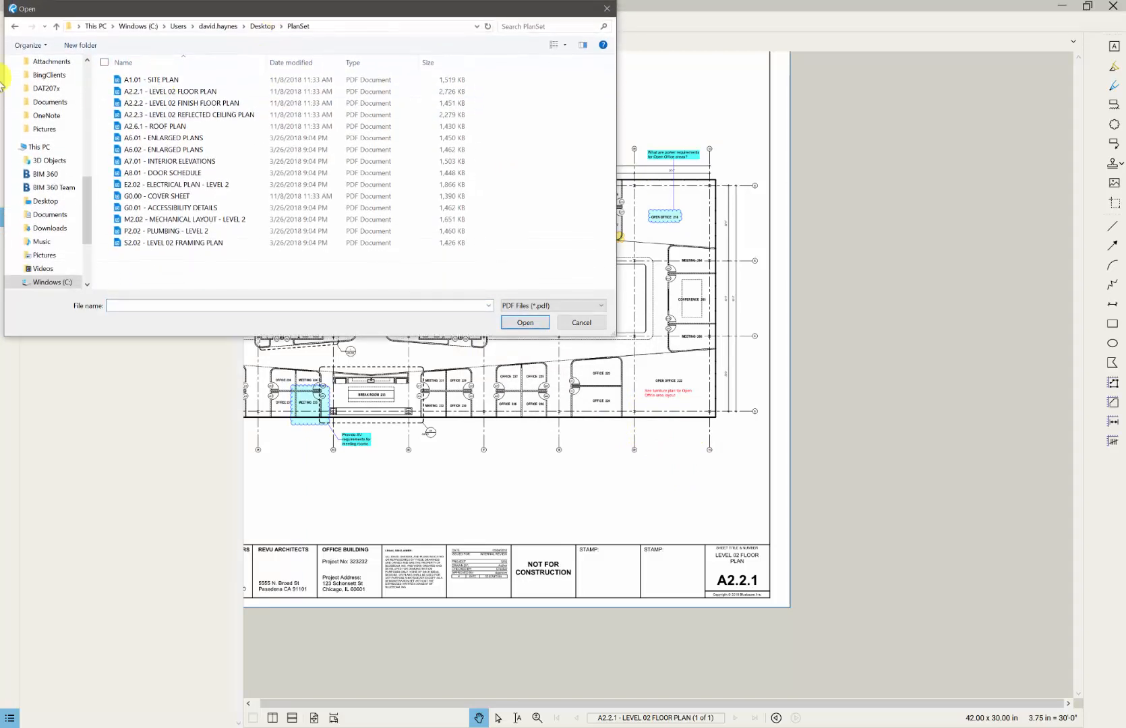
click(105, 63)
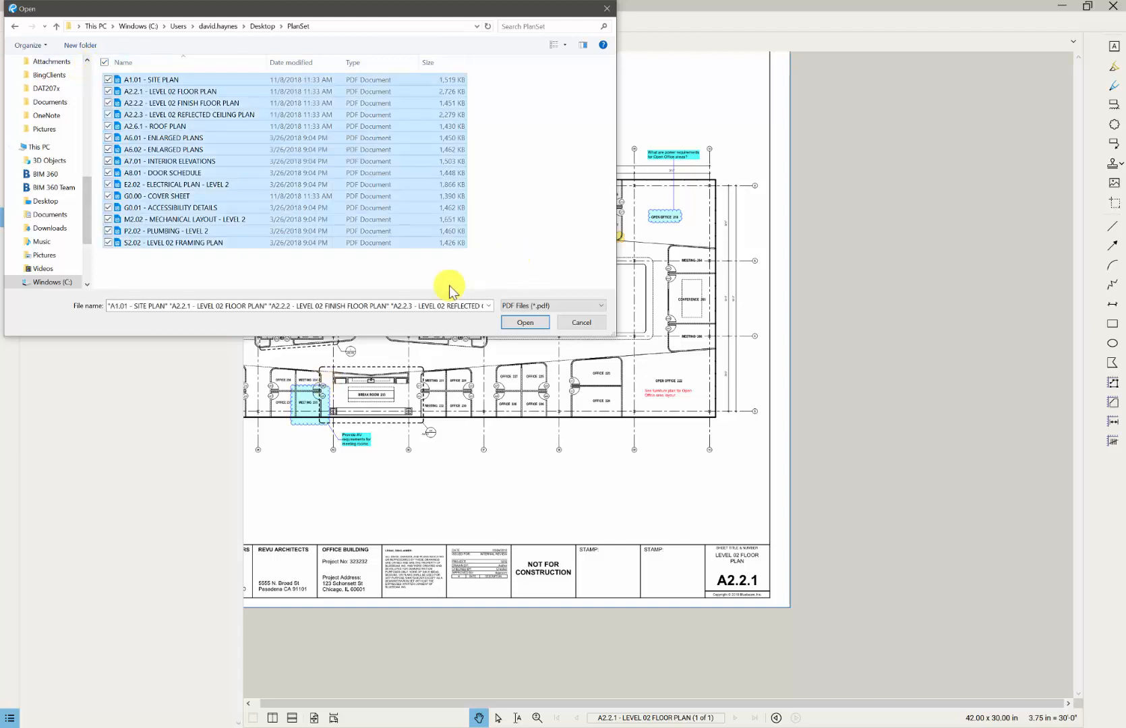
click(530, 325)
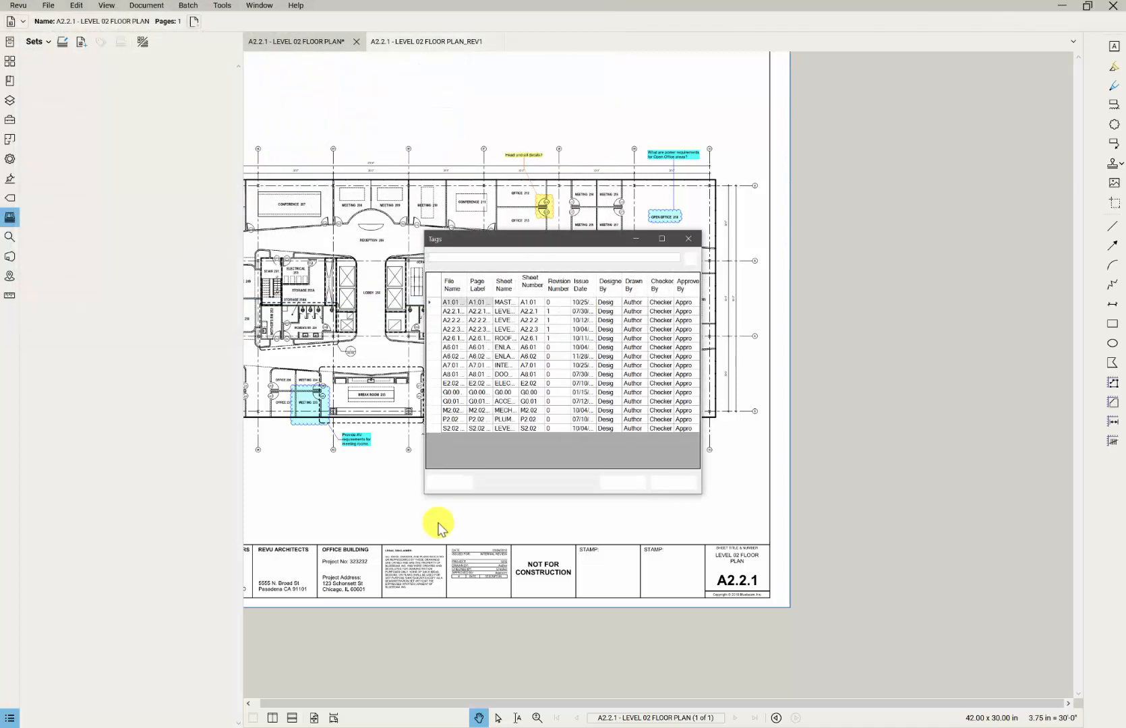
- Review and accept the tags of the set's sheets, and show the set as a text list without thumbnails
drag(812, 515, 1063, 550)
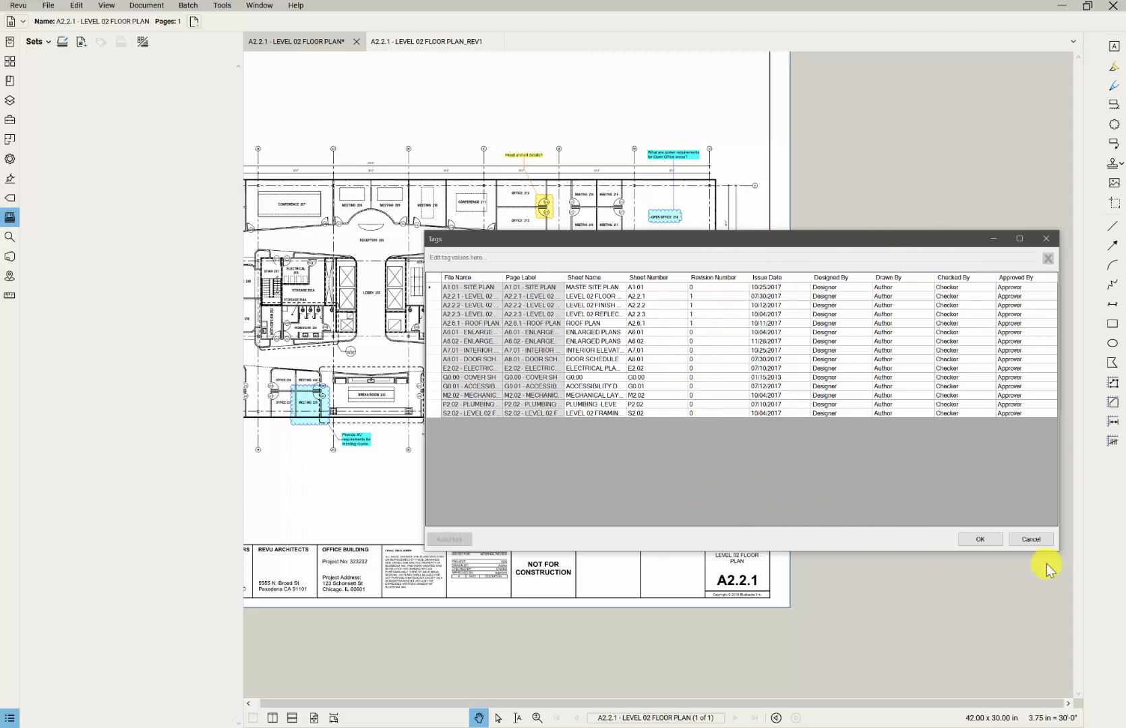
click(978, 543)
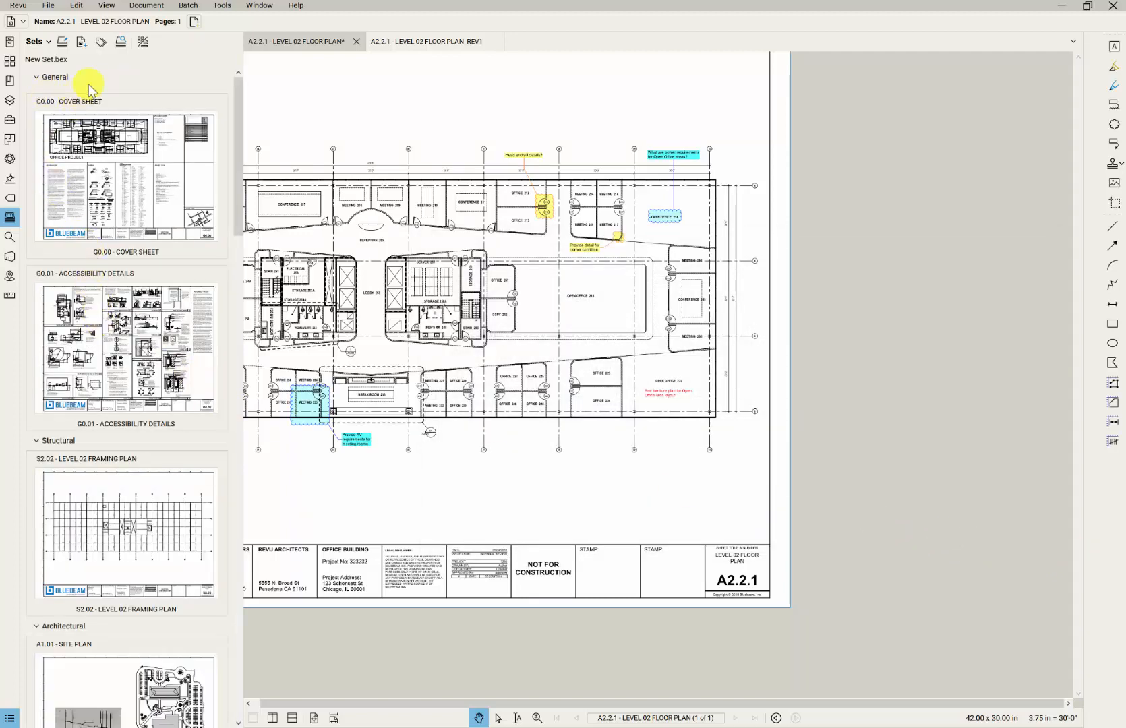
click(144, 45)
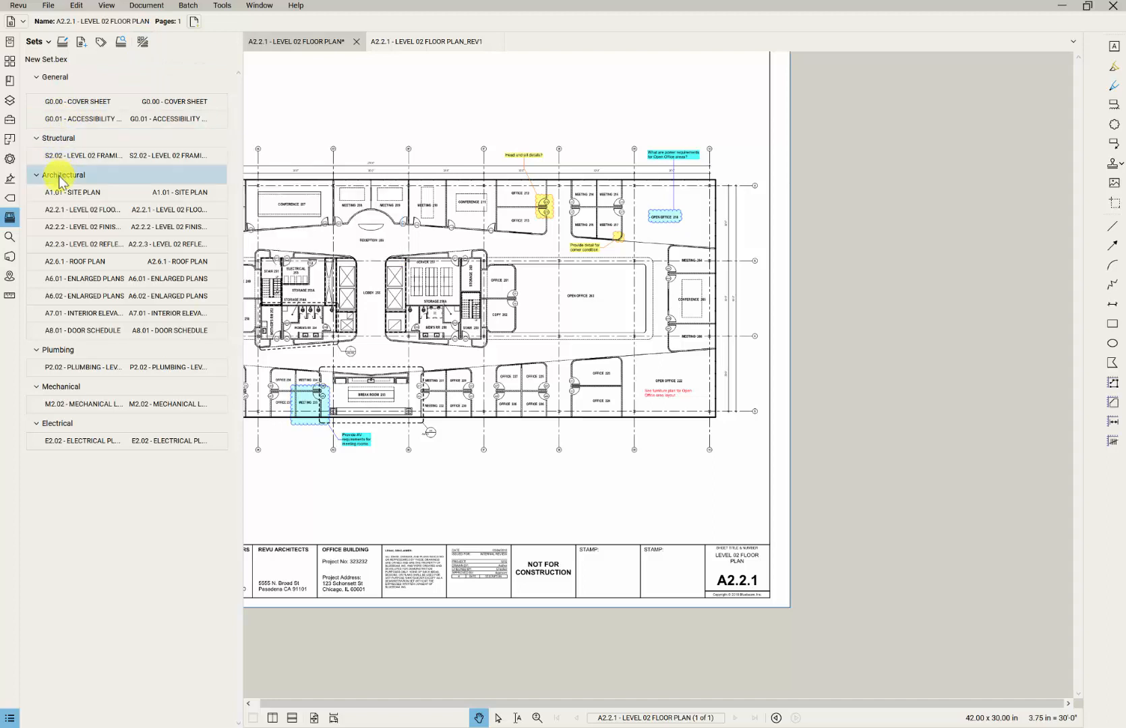
mouse_move(111, 195)
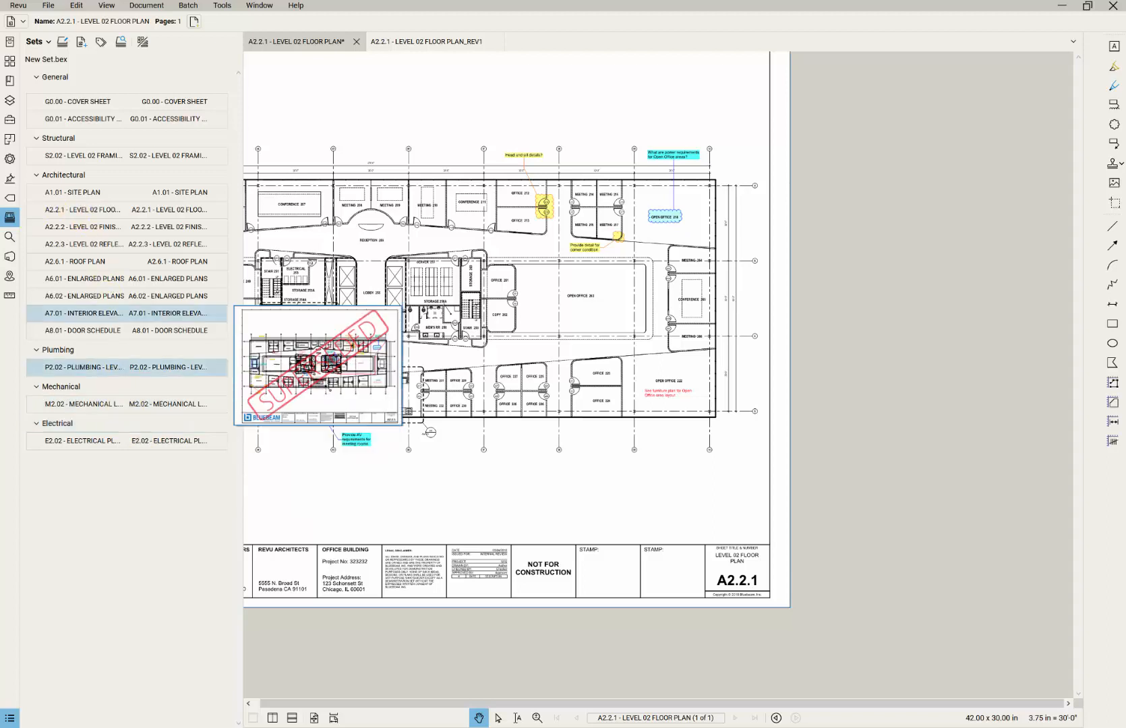
- Search the current set for "Elevation" and open the match in A8.01 - DOOR SCHEDULE to view it on the sheet
click(122, 44)
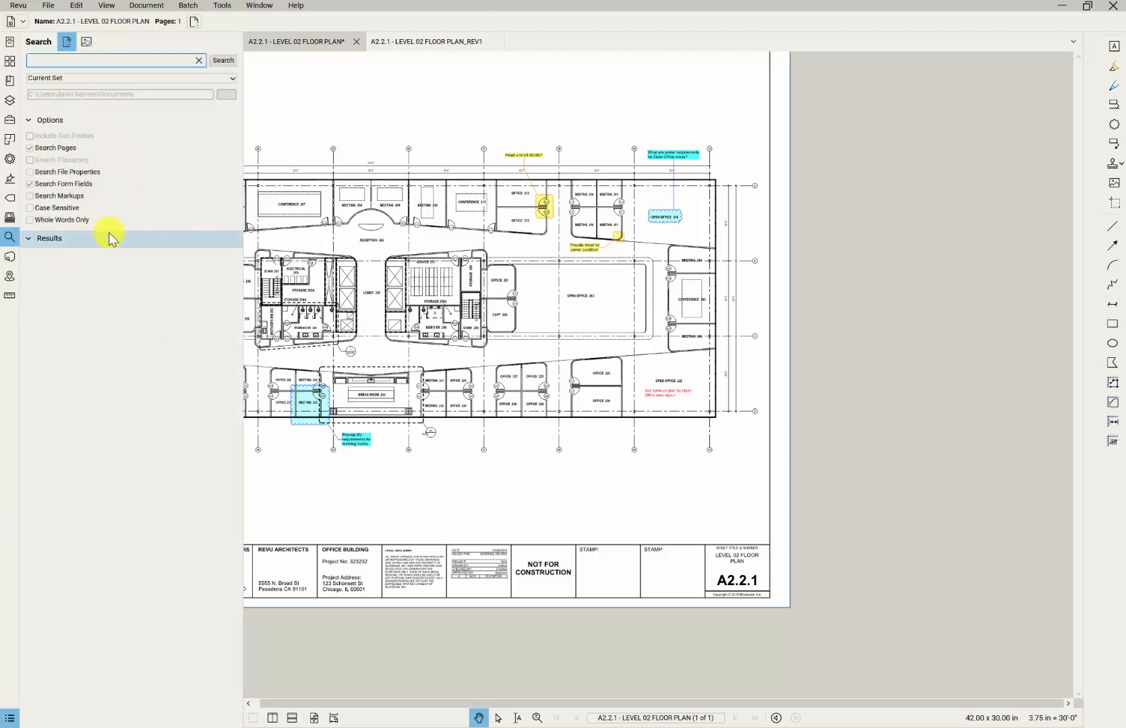
text(Elevation)
key(Return)
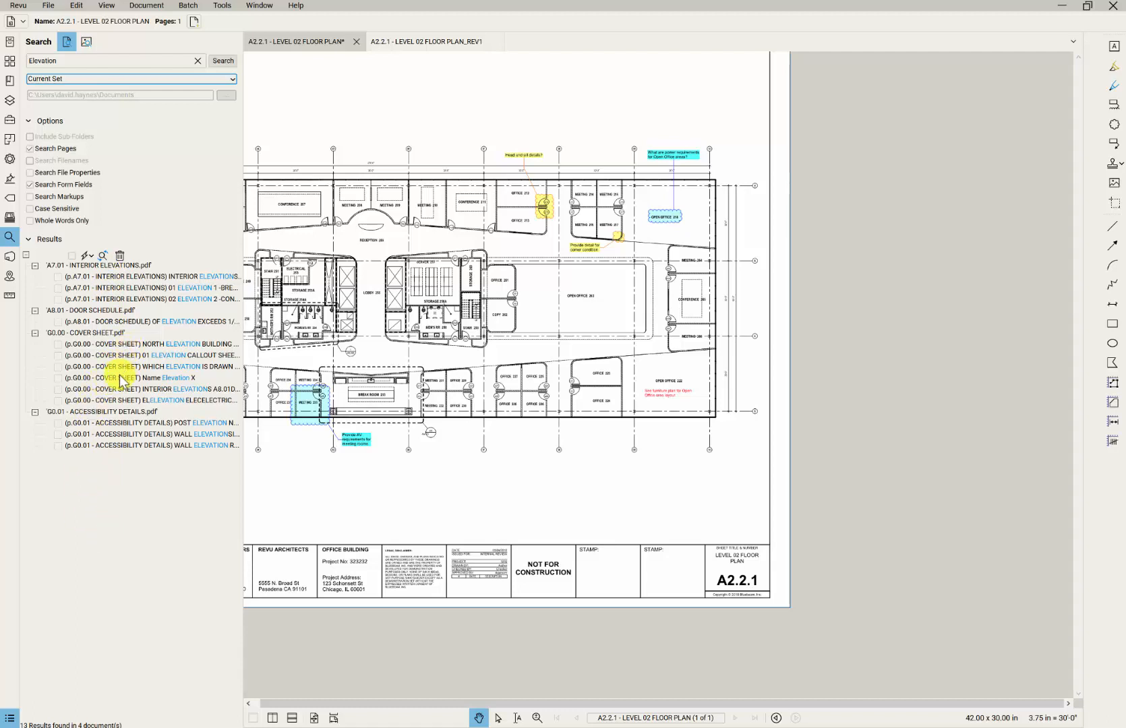
click(118, 317)
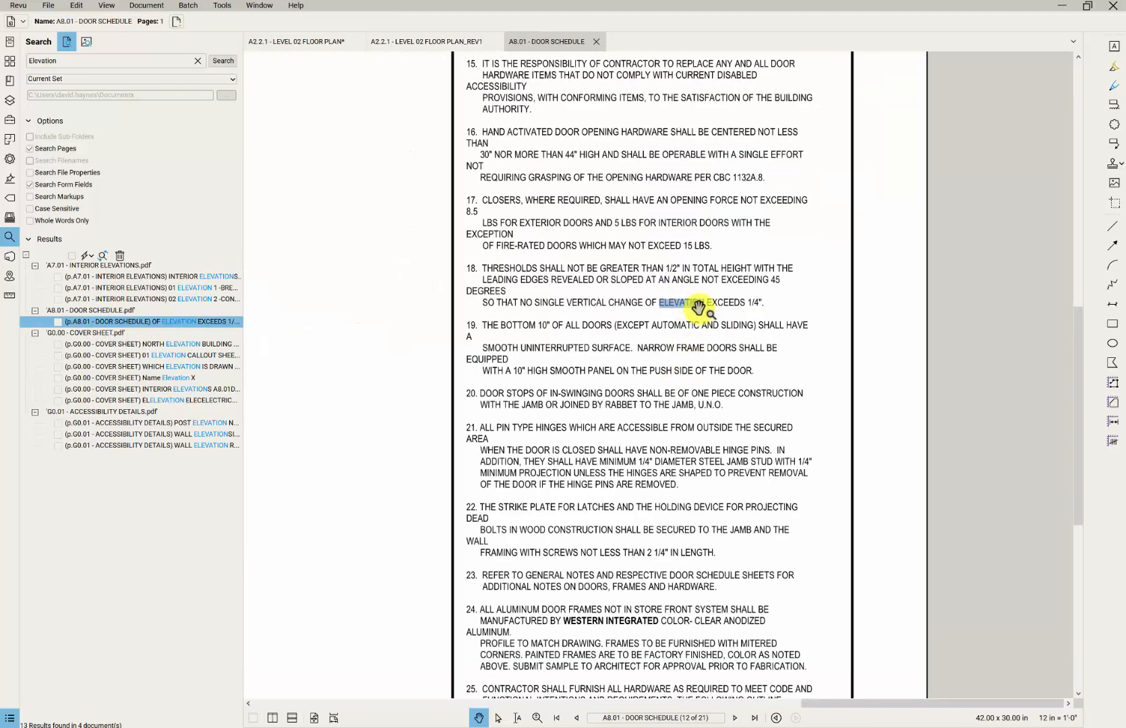
scroll(697, 307, down, 5)
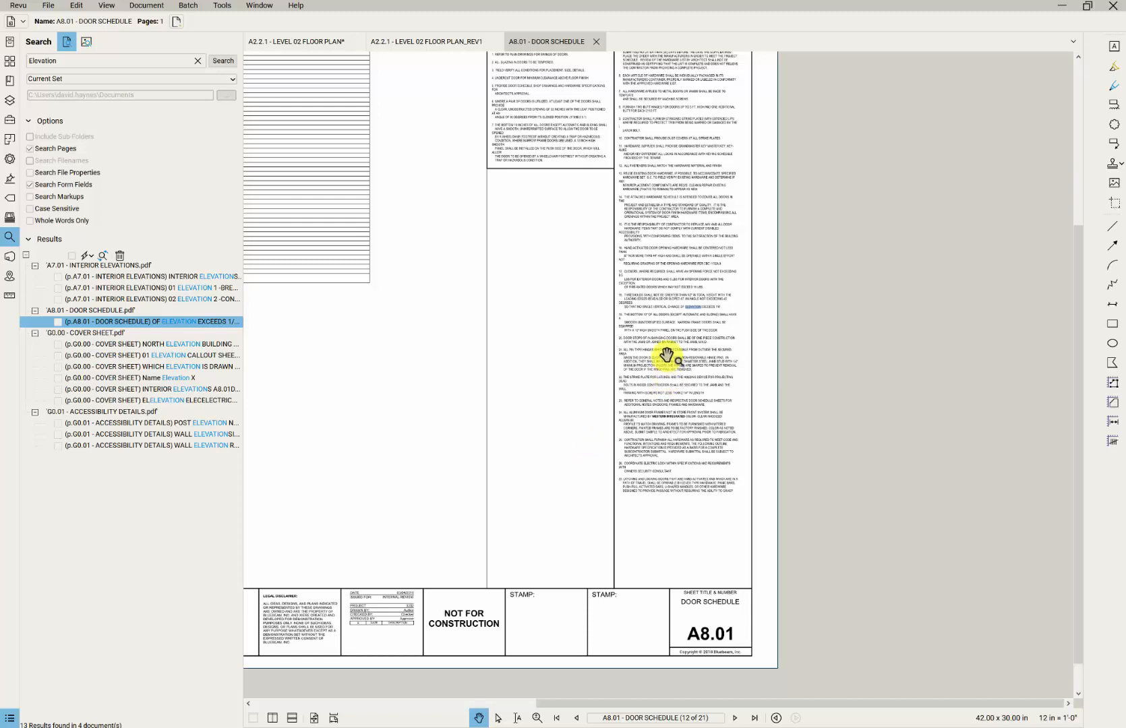
scroll(666, 356, up, 1)
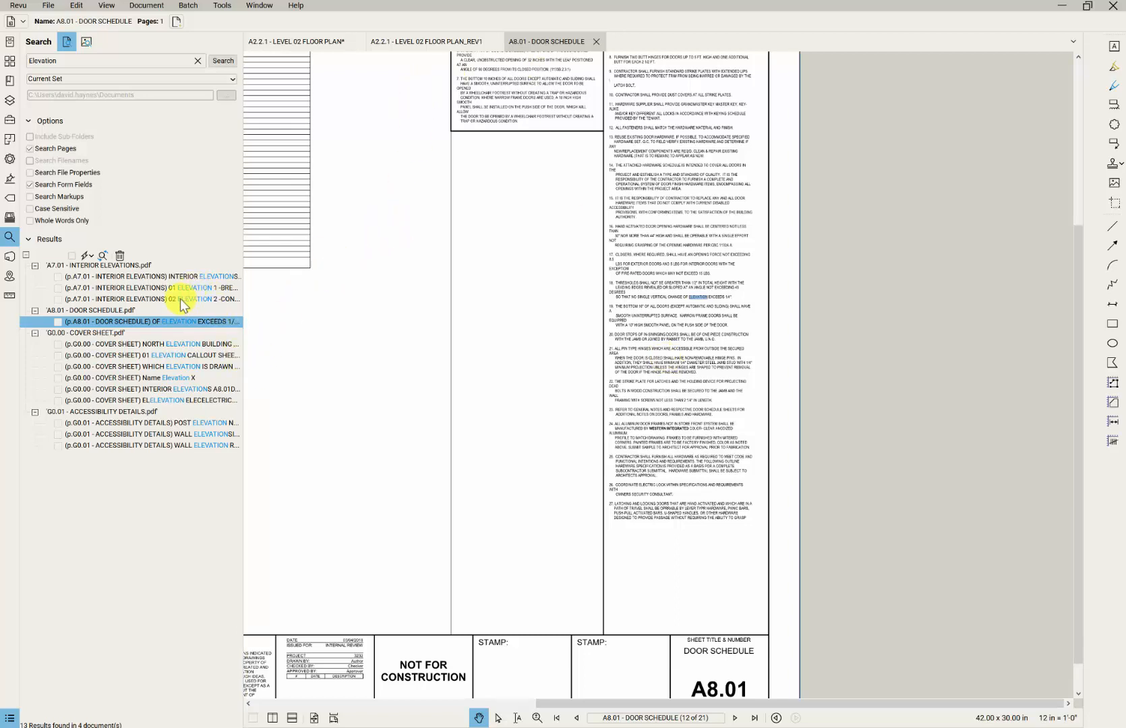
- Start a drawing log export for the set and include every column except File Path
click(9, 217)
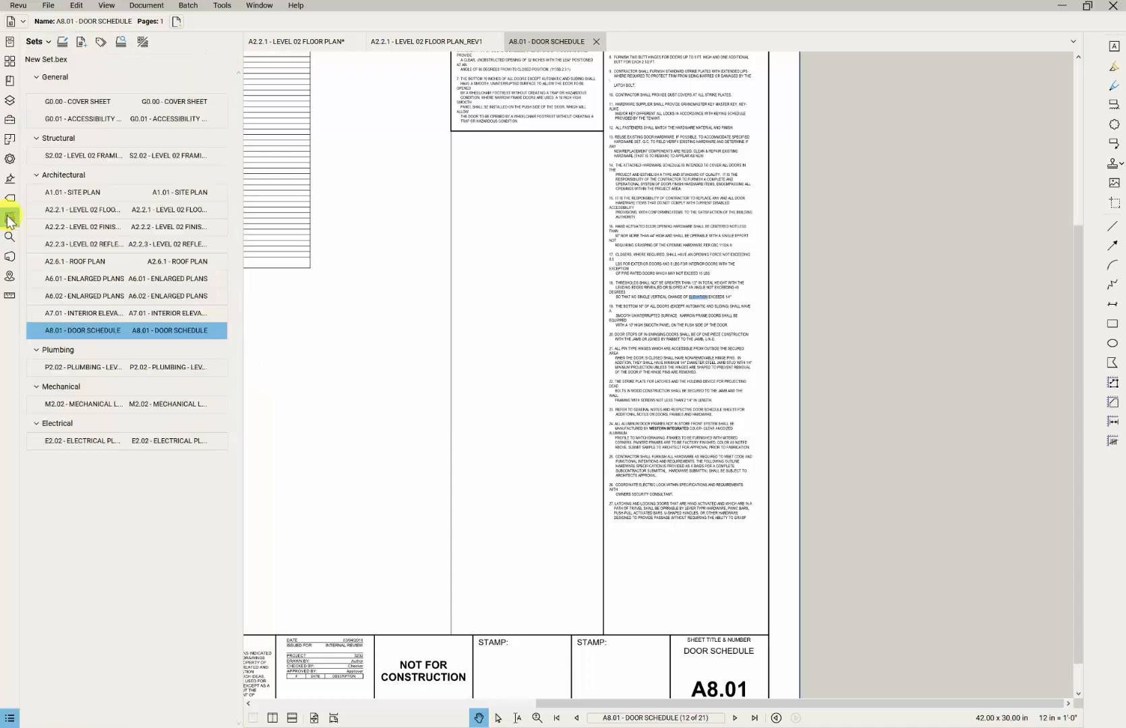
click(47, 43)
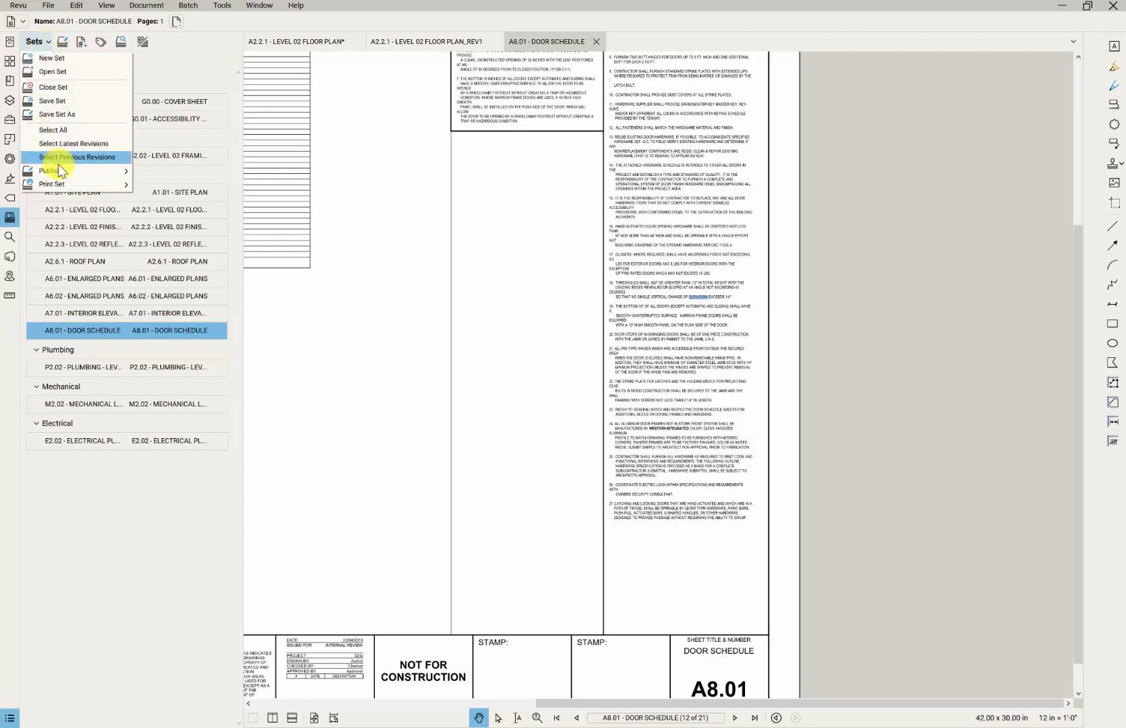
mouse_move(61, 170)
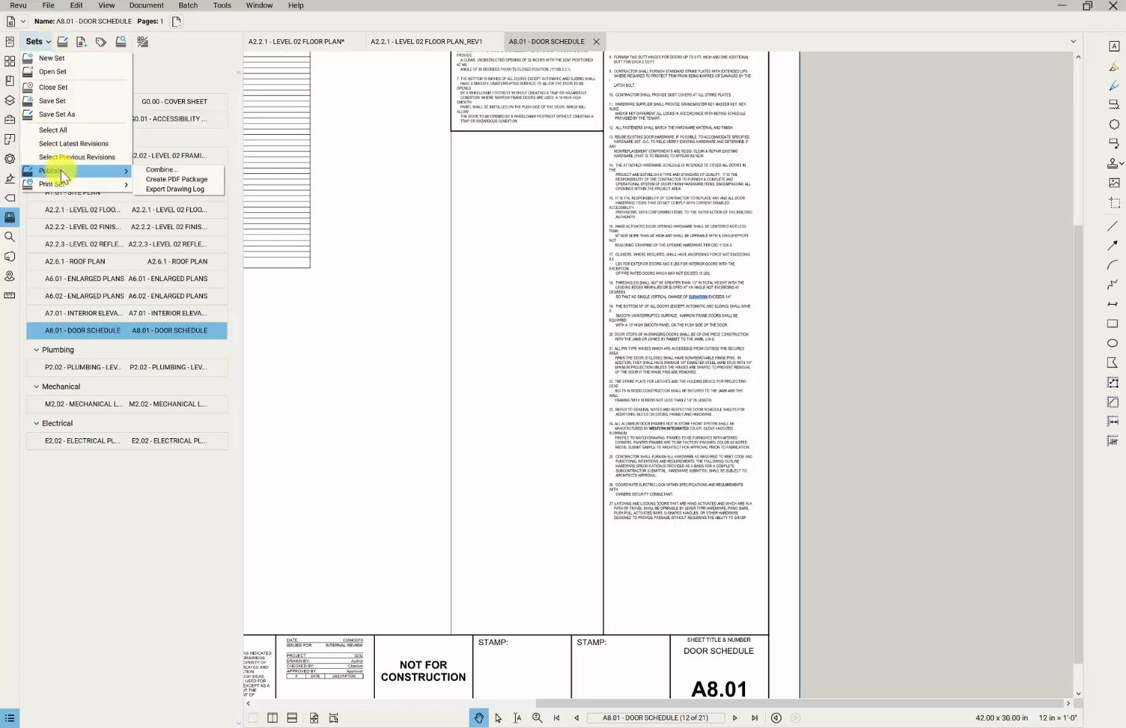
click(177, 189)
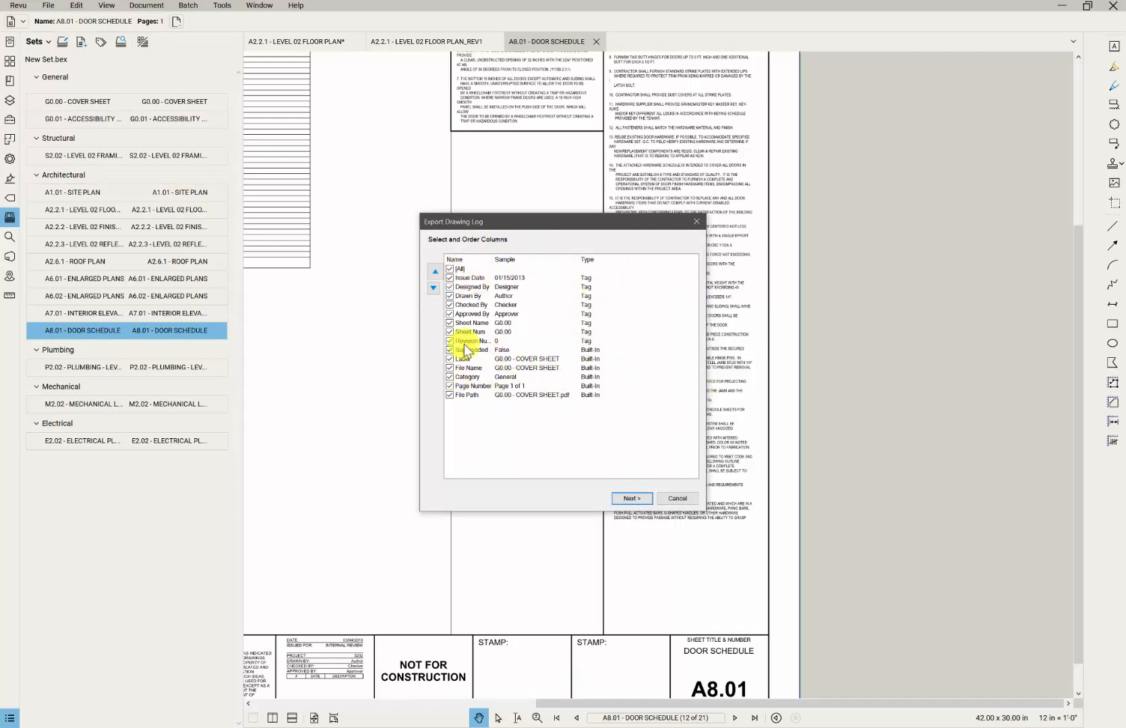
click(472, 323)
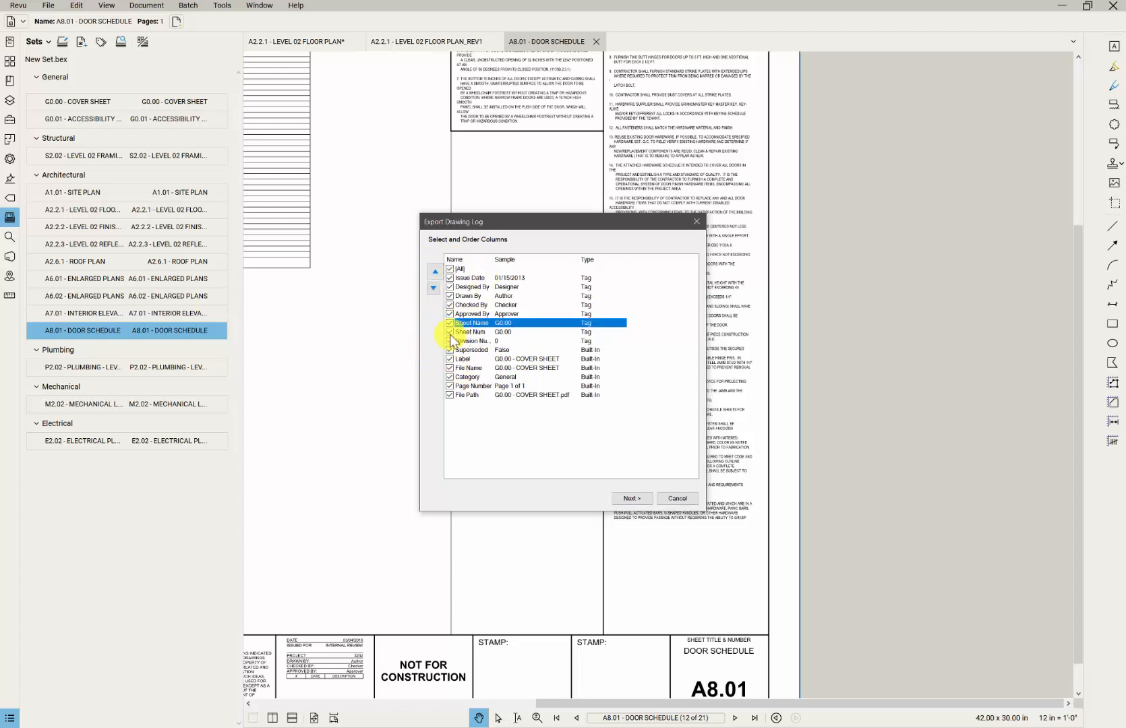
click(450, 377)
click(450, 395)
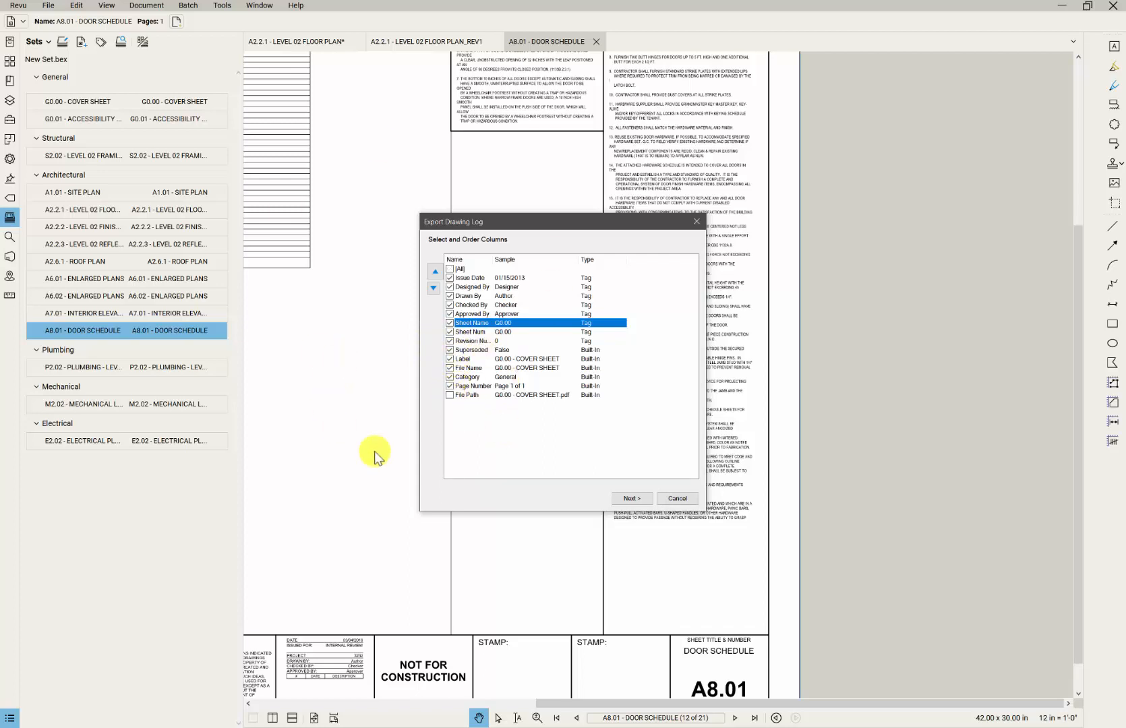
click(631, 499)
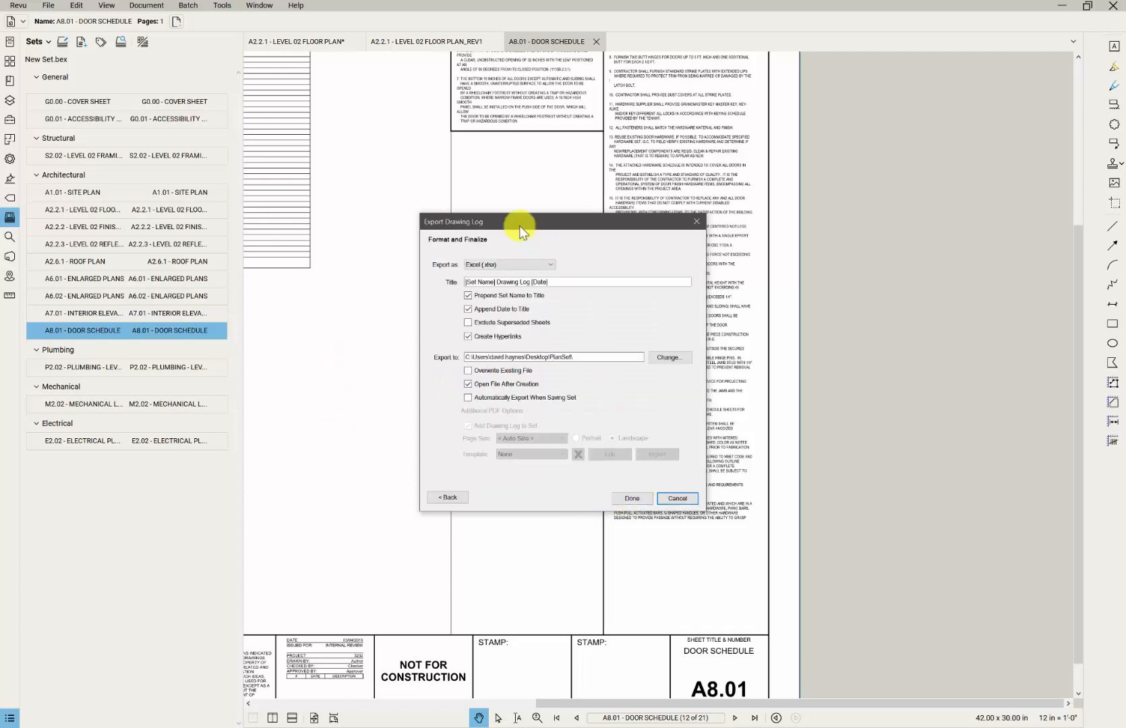
- Export the drawing log as Excel (.xlsx) with hyperlinks to the PlanSet folder, opening the file after creation
click(505, 265)
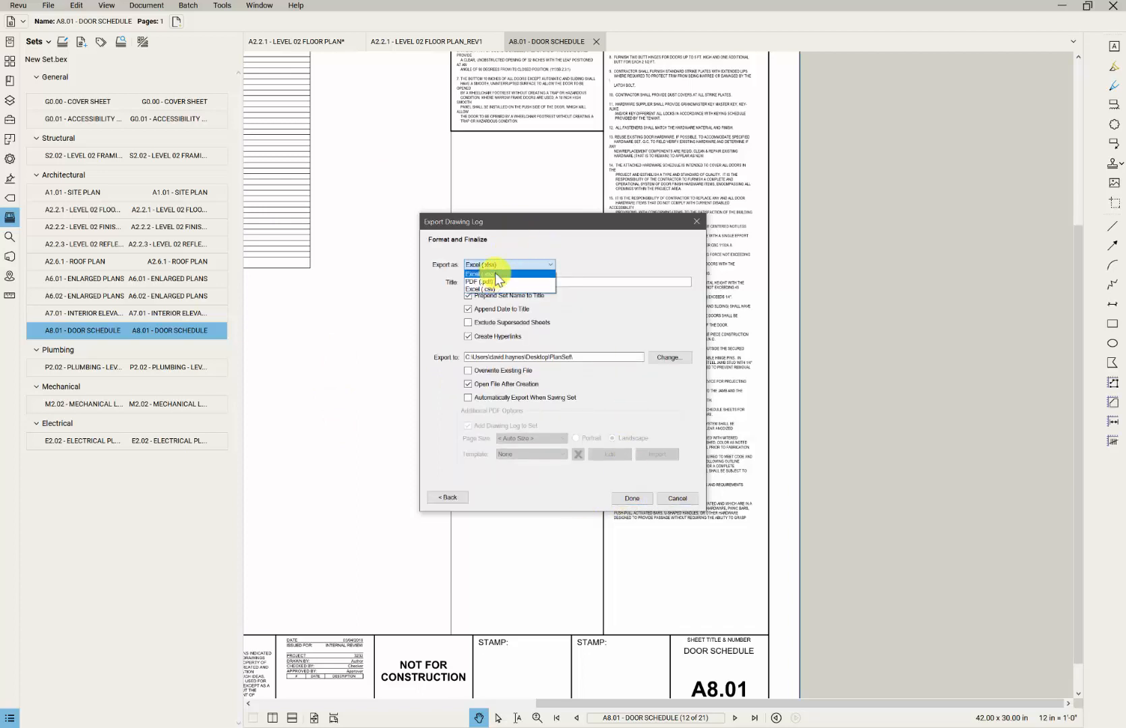
click(641, 496)
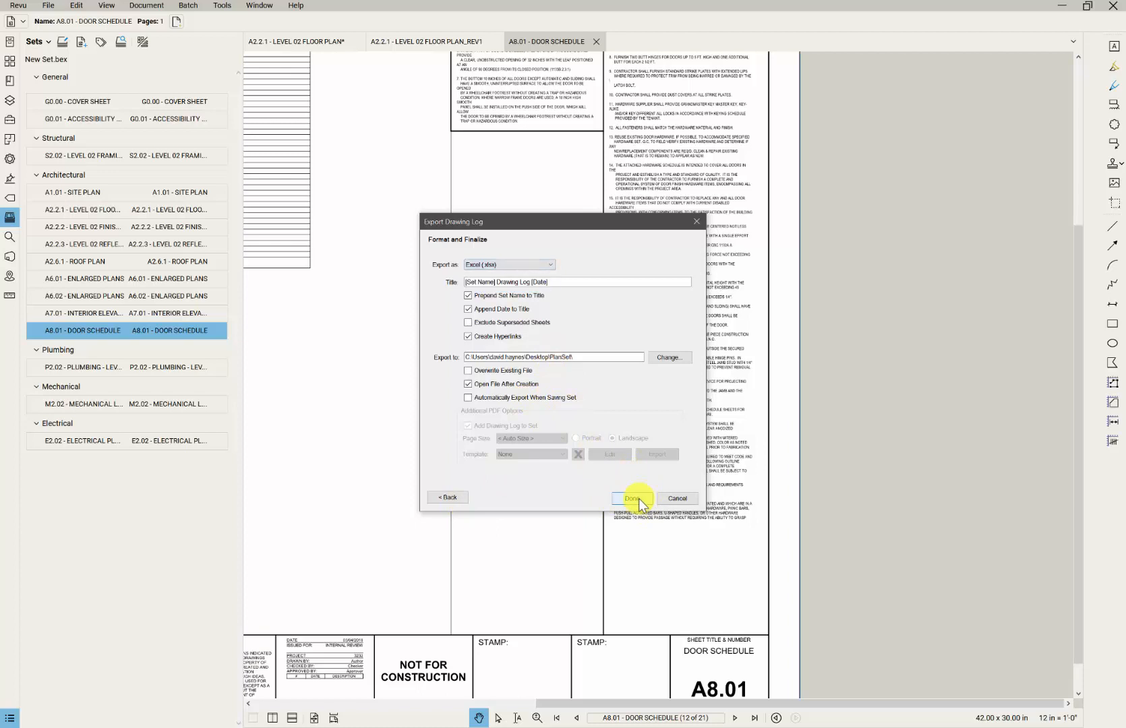
click(638, 497)
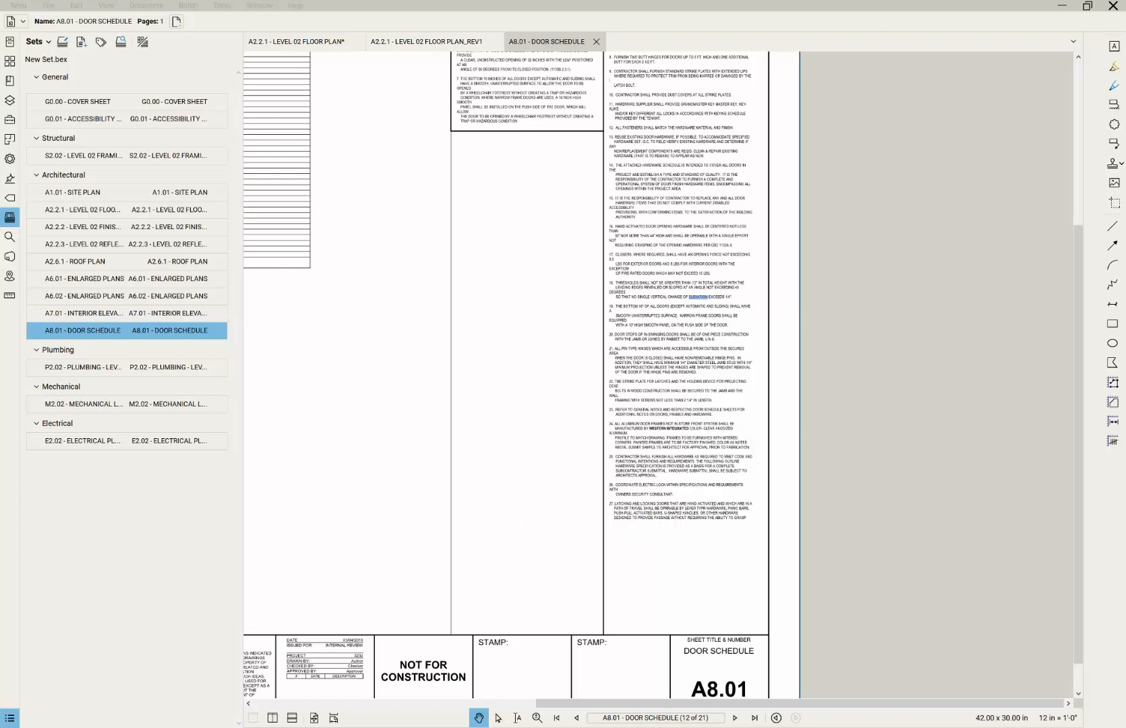
- Format the exported drawing log, cells A1:M16 in the Excel workbook, as a banded table with headers
mouse_move(1, 155)
mouse_down()
mouse_move(321, 98)
mouse_move(347, 61)
mouse_move(336, 64)
mouse_move(357, 58)
mouse_up()
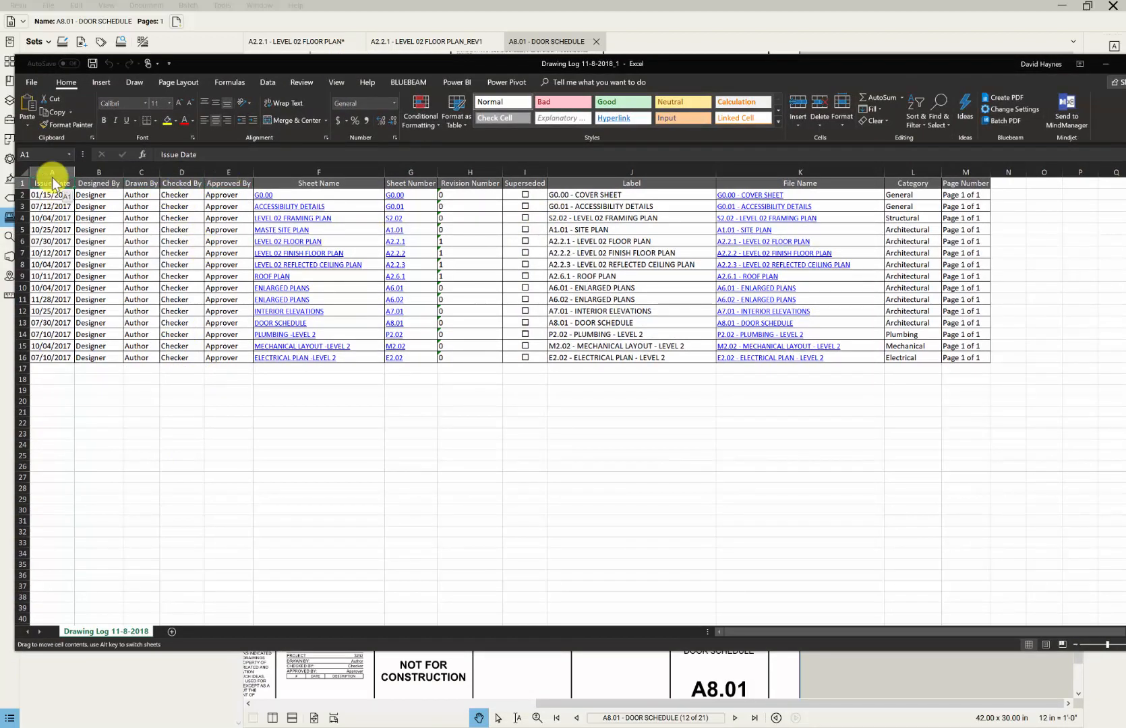
drag(51, 183, 968, 357)
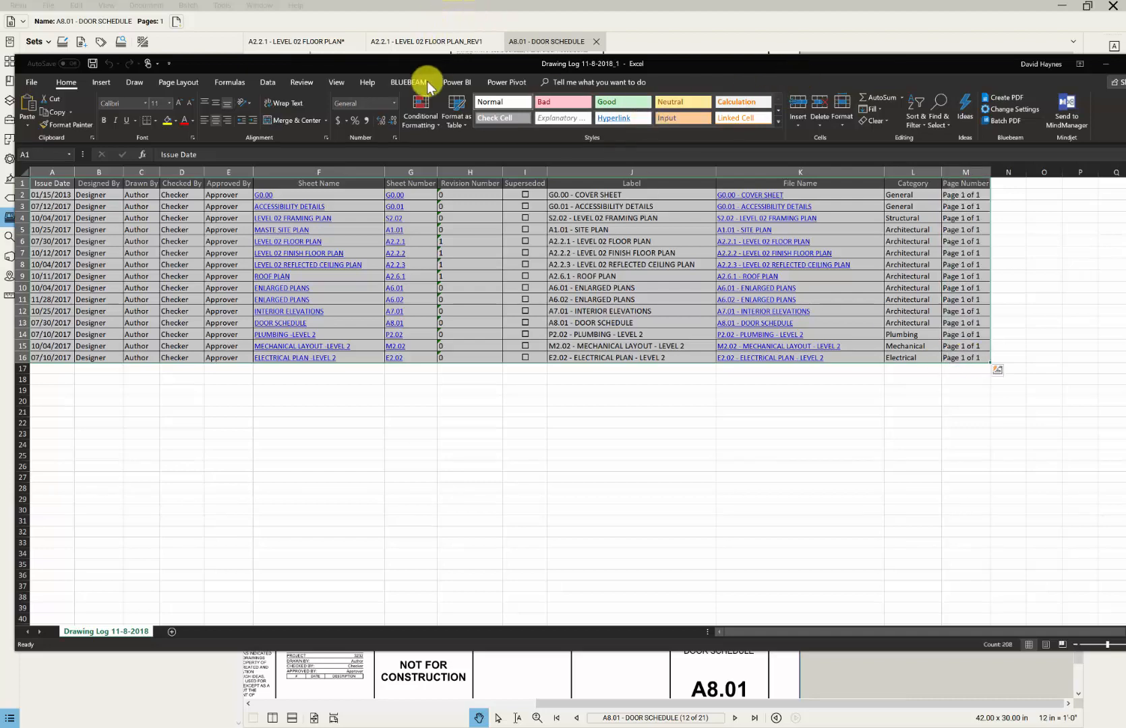
click(456, 108)
click(462, 150)
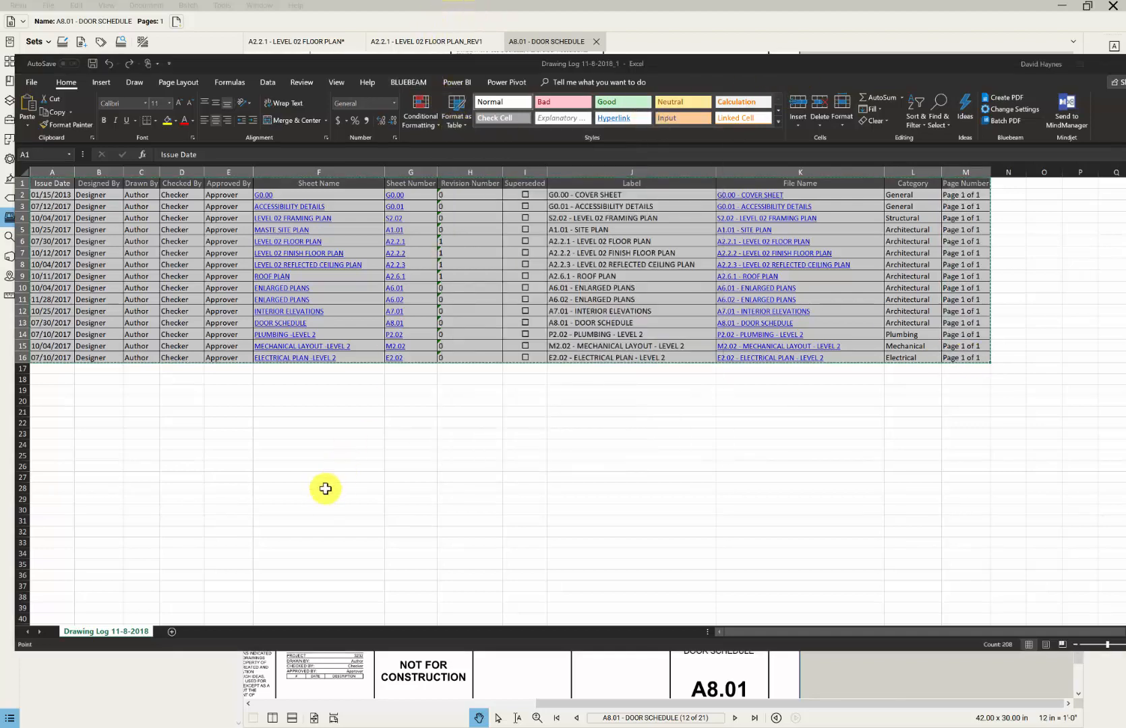
click(492, 384)
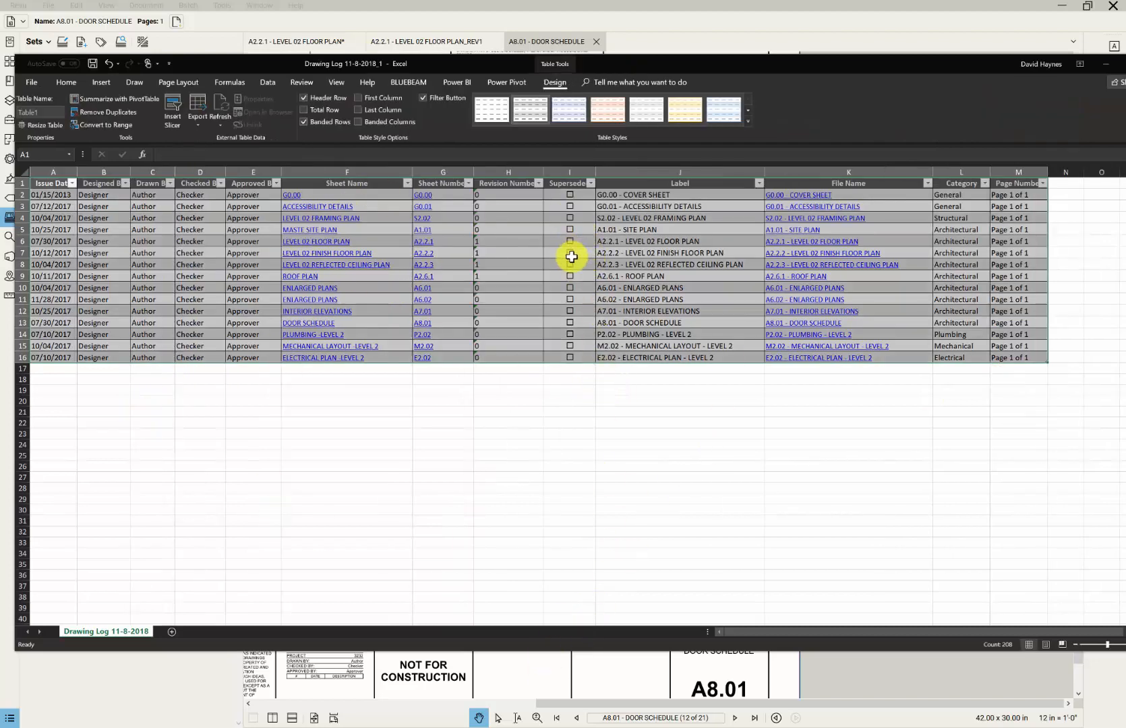
- Return from Excel to Revu, hide the sets list and close the A8.01 - DOOR SCHEDULE drawing
click(1105, 64)
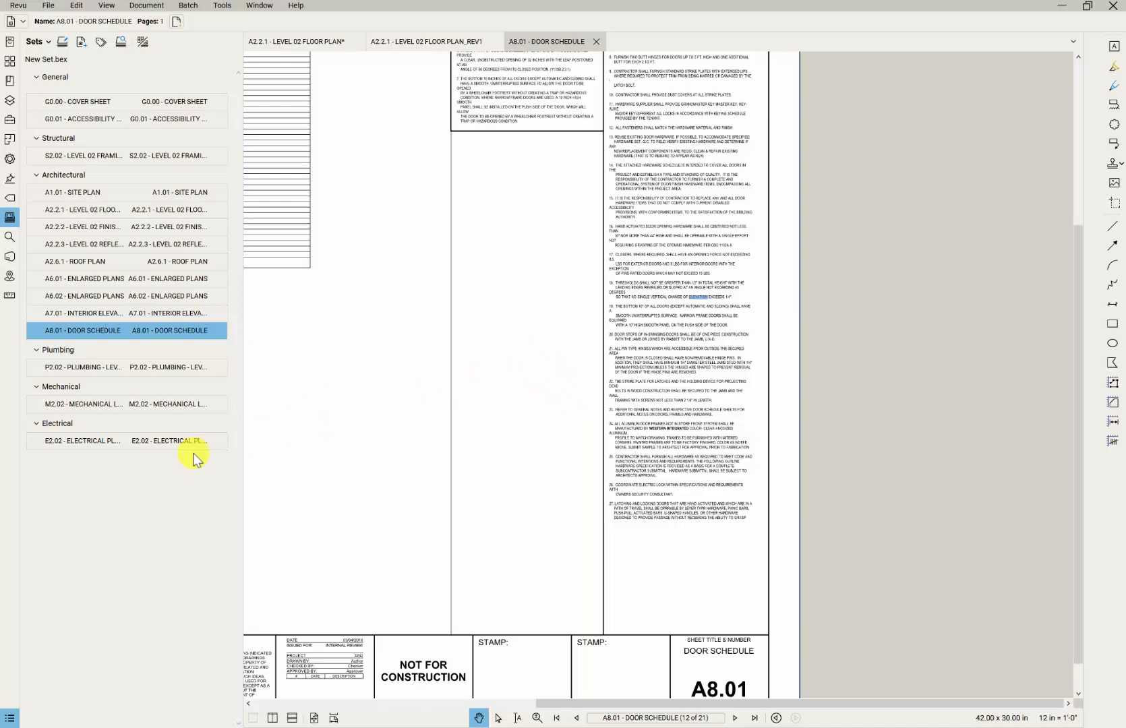
click(241, 372)
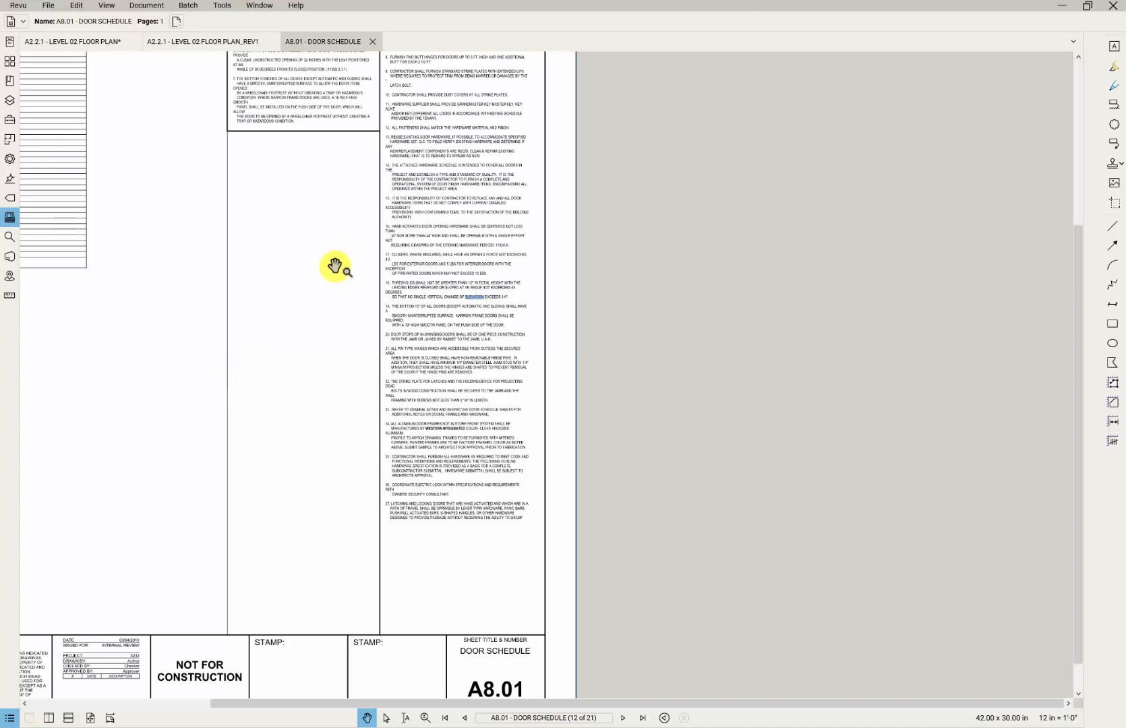
click(373, 42)
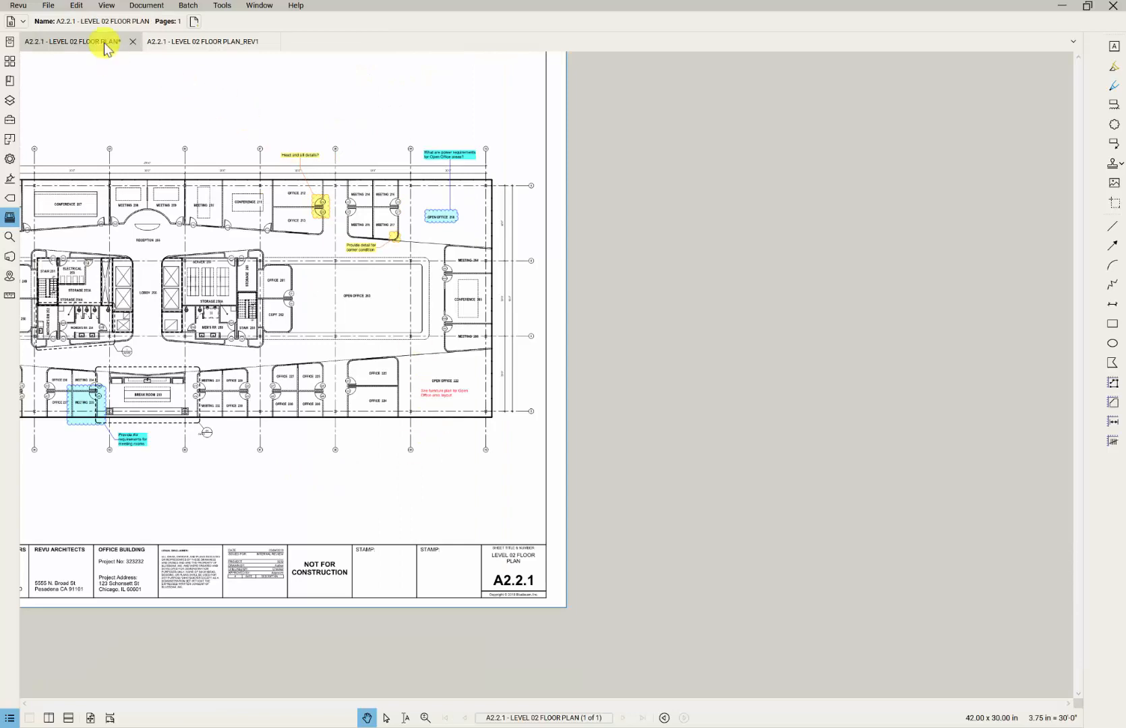
- Compare A2.2.1 - LEVEL 02 FLOOR PLAN with its REV1 version using Printed Documents (same printer) and a synchronized split-screen view
drag(465, 413, 796, 438)
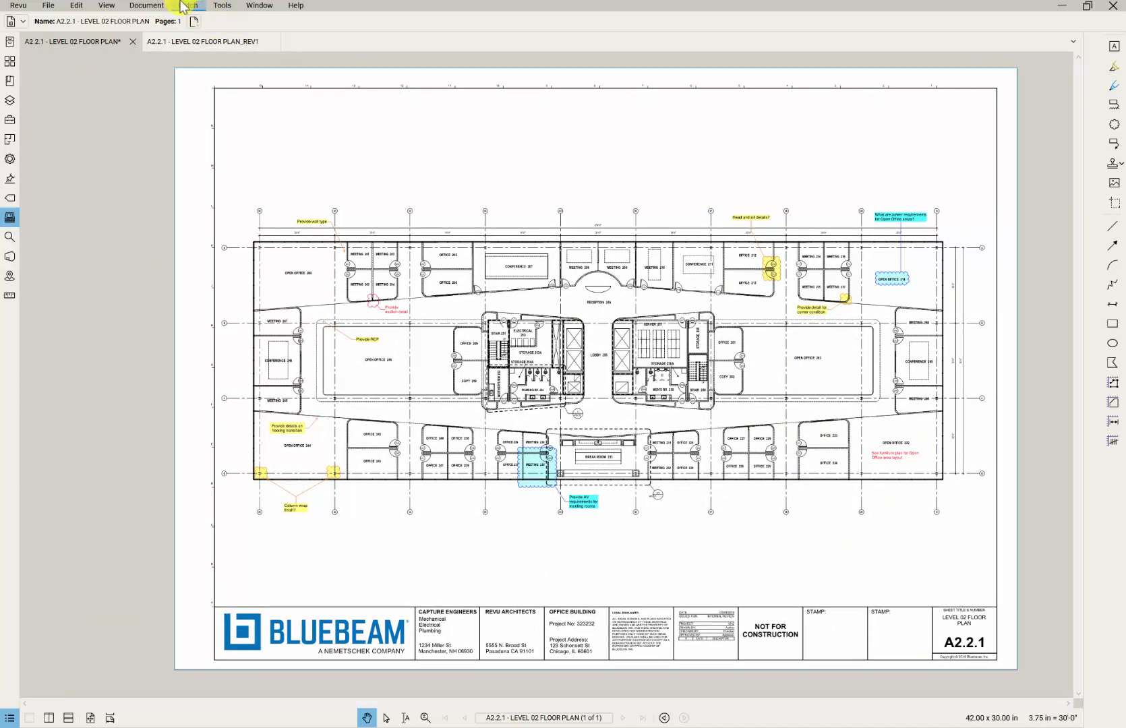
click(149, 5)
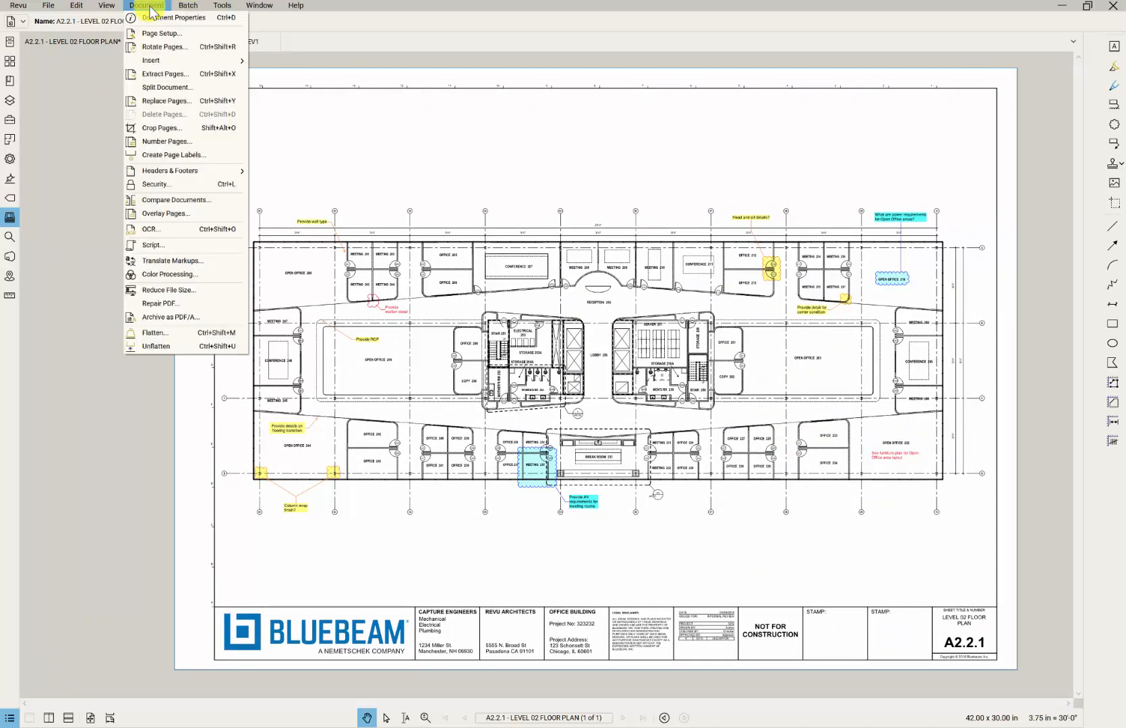
click(187, 200)
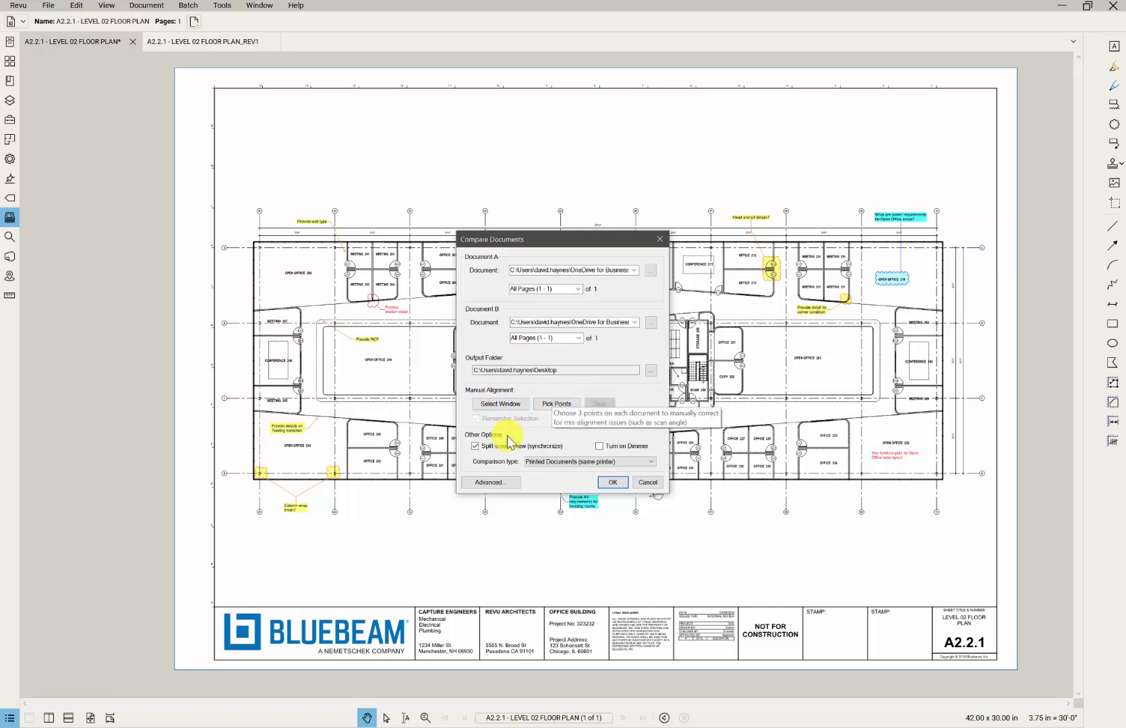
click(620, 482)
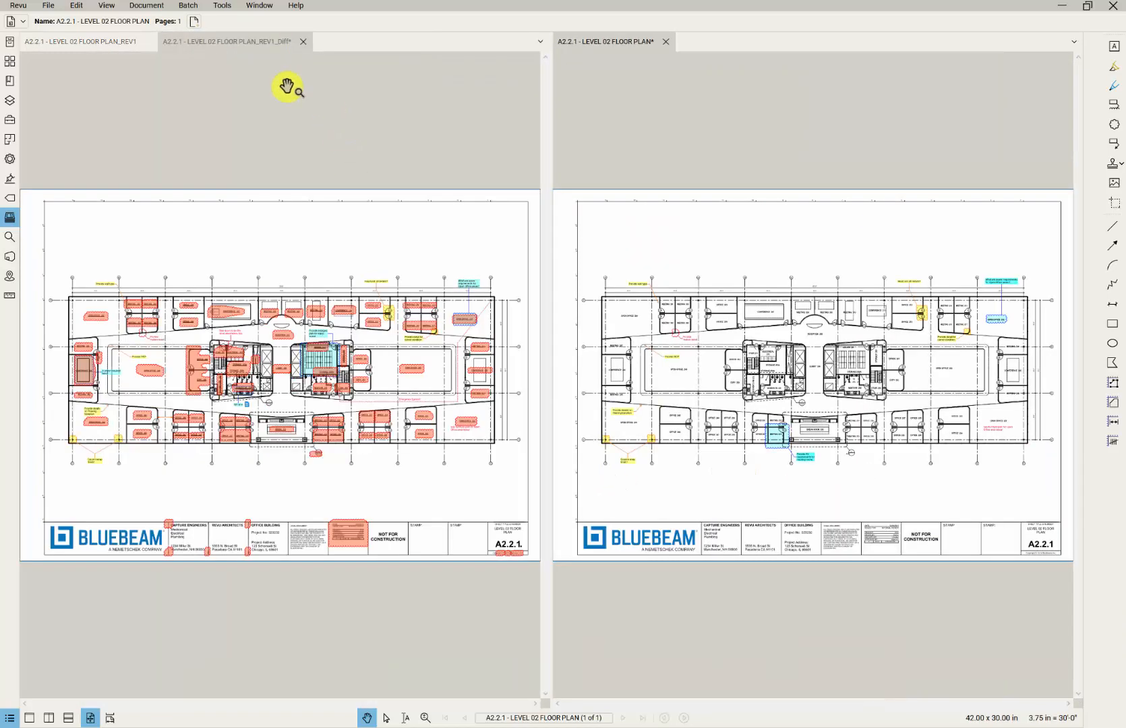
- Show the markups list of the REV1_Diff comparison drawing and filter its Subject column to Difference
click(281, 44)
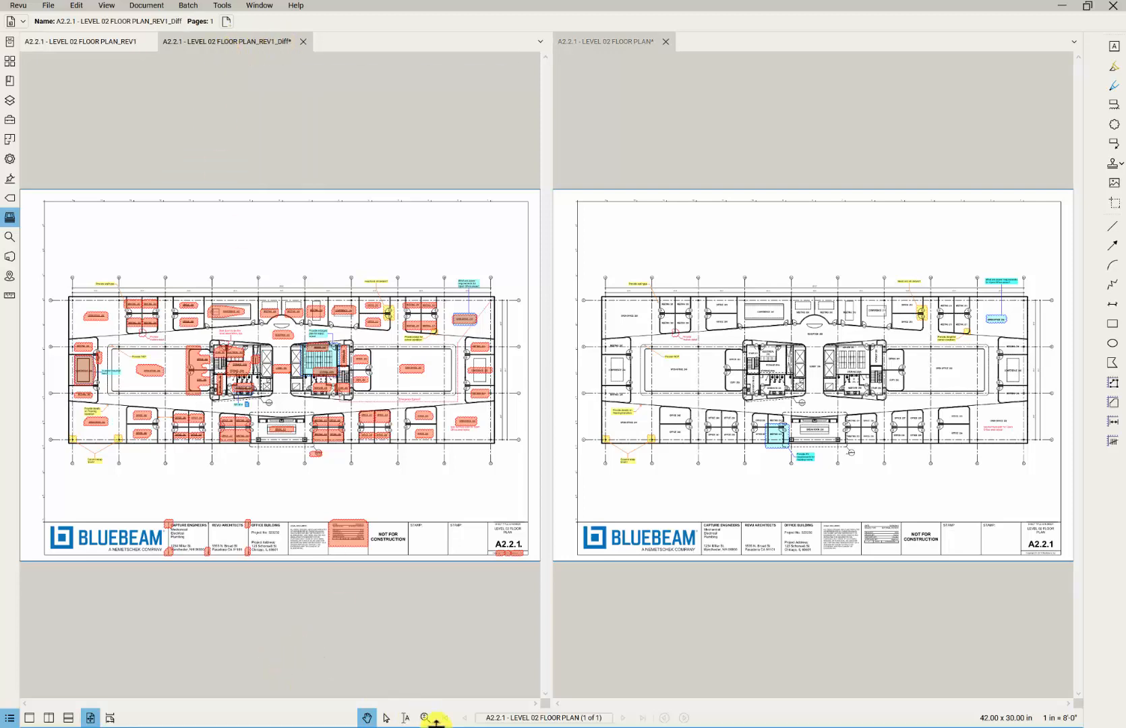
key(alt+l)
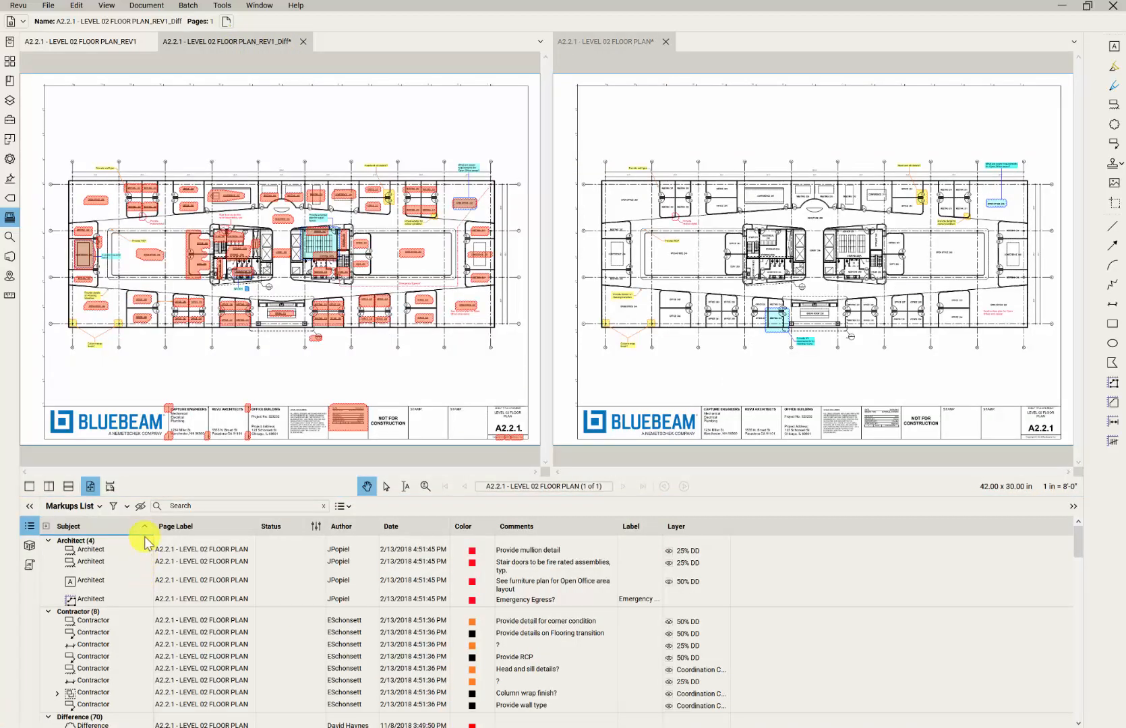
click(114, 506)
click(144, 526)
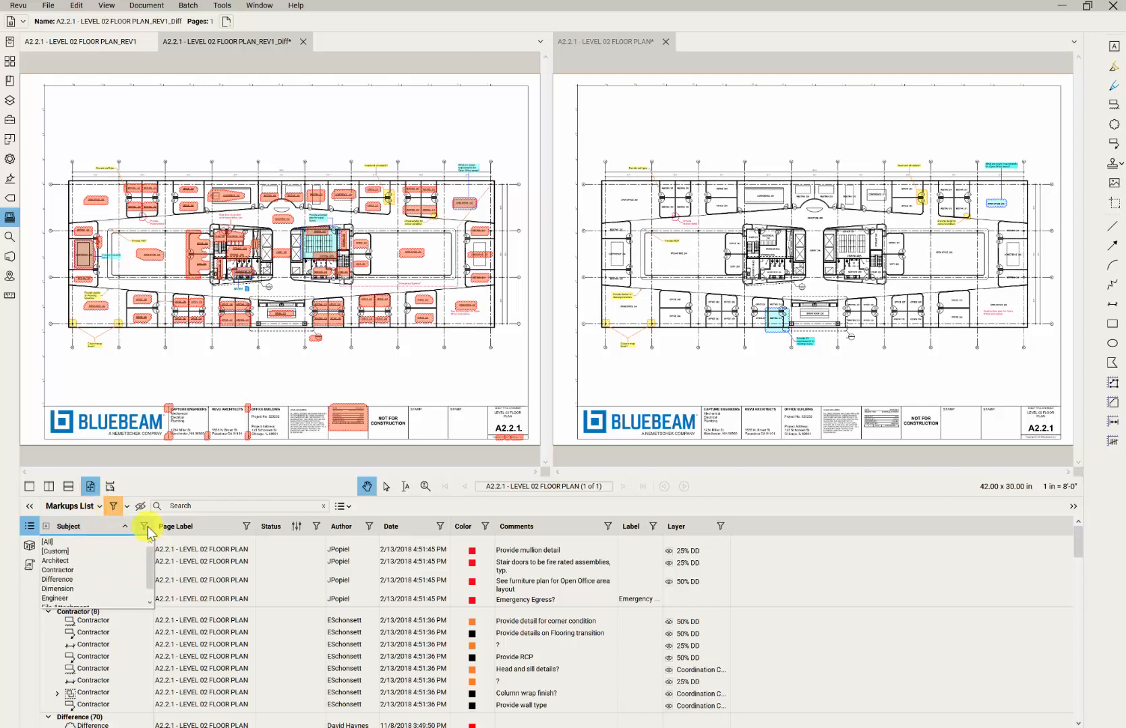
click(47, 581)
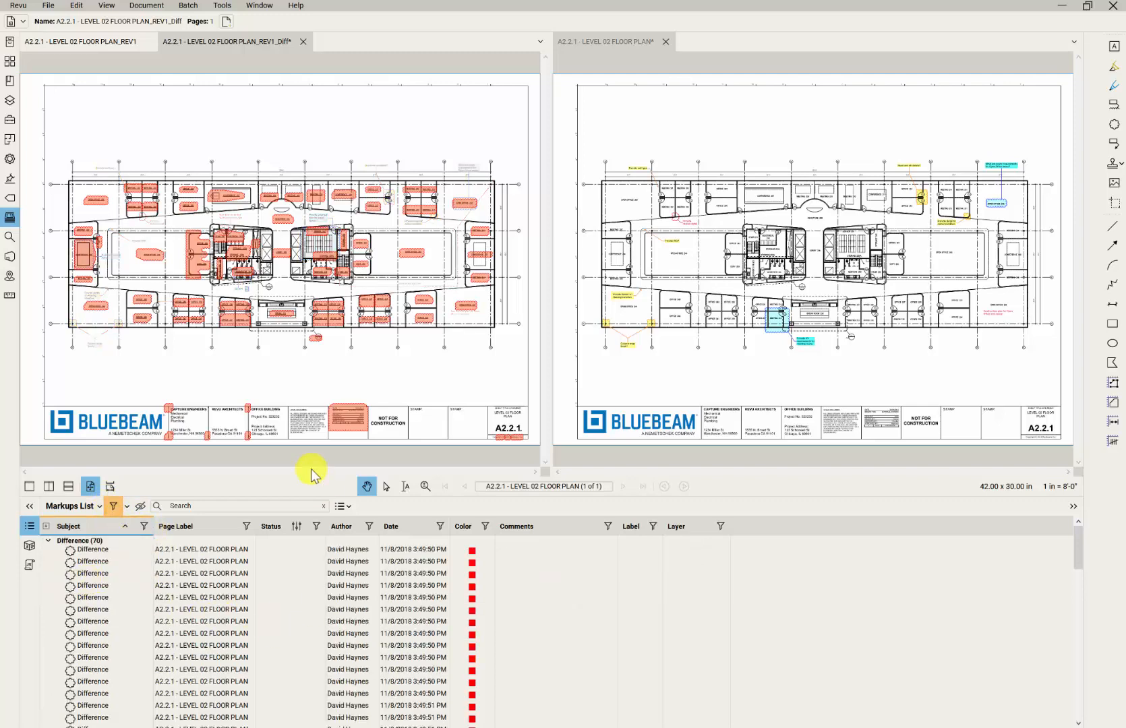
mouse_move(321, 494)
mouse_down()
mouse_move(329, 351)
mouse_move(352, 246)
mouse_move(366, 495)
mouse_up()
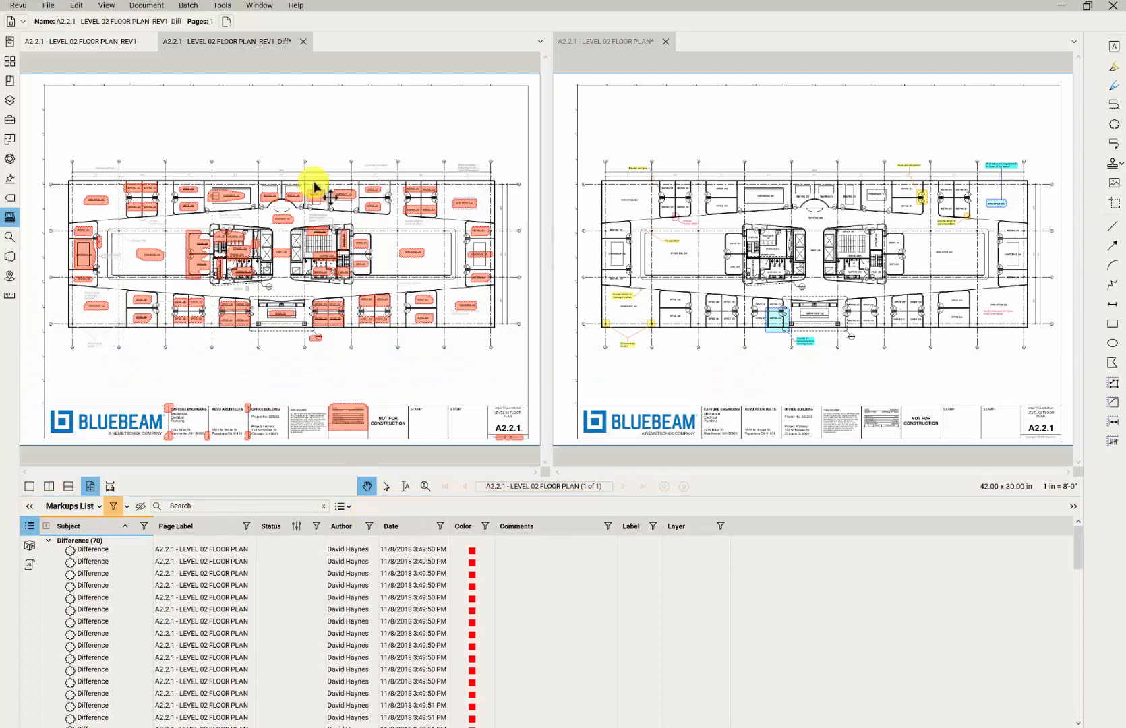
- Close the REV1_Diff comparison drawing without saving and hide the markups list
click(304, 42)
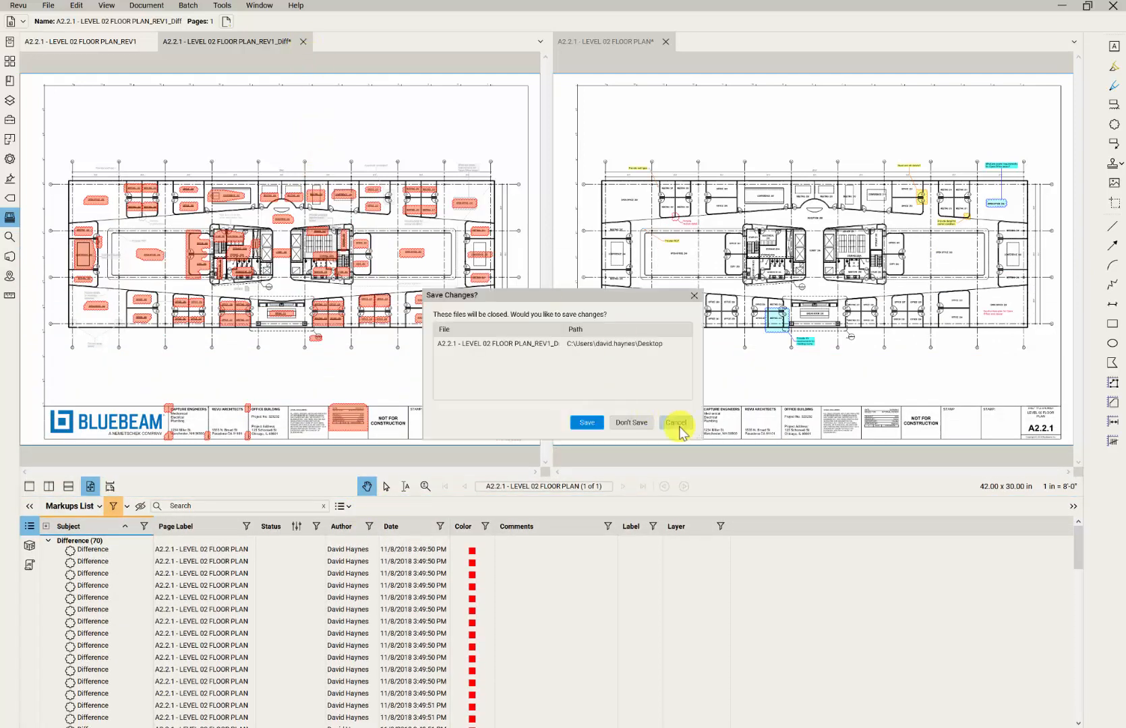
click(631, 422)
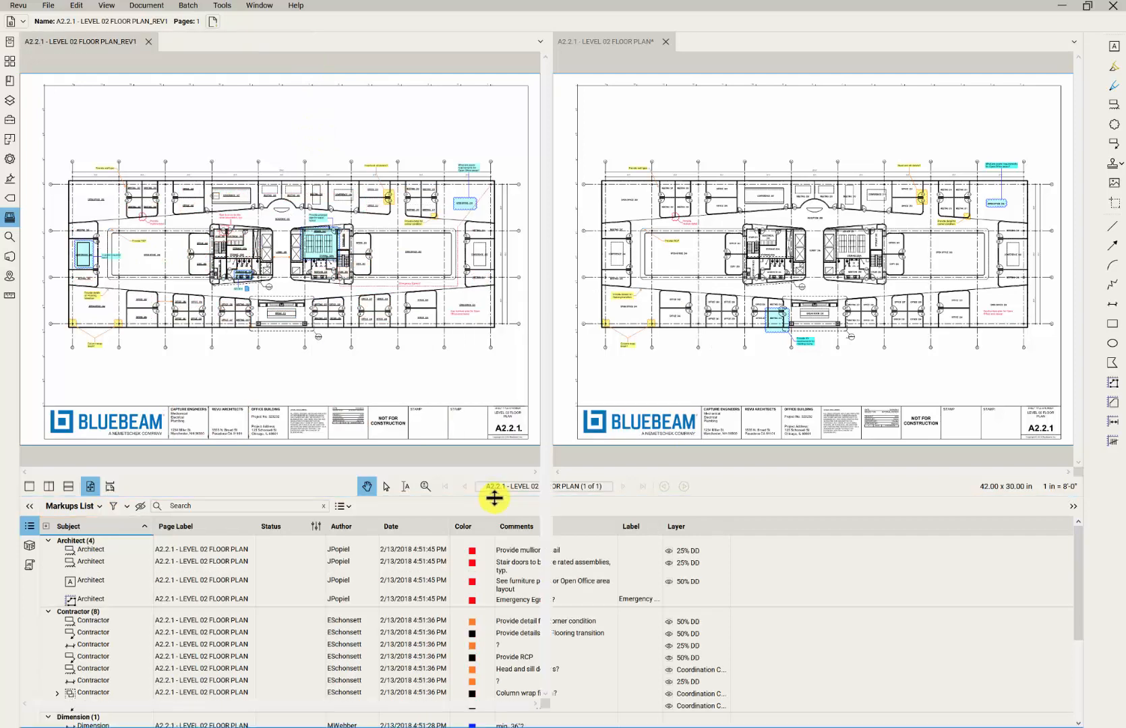
double_click(494, 498)
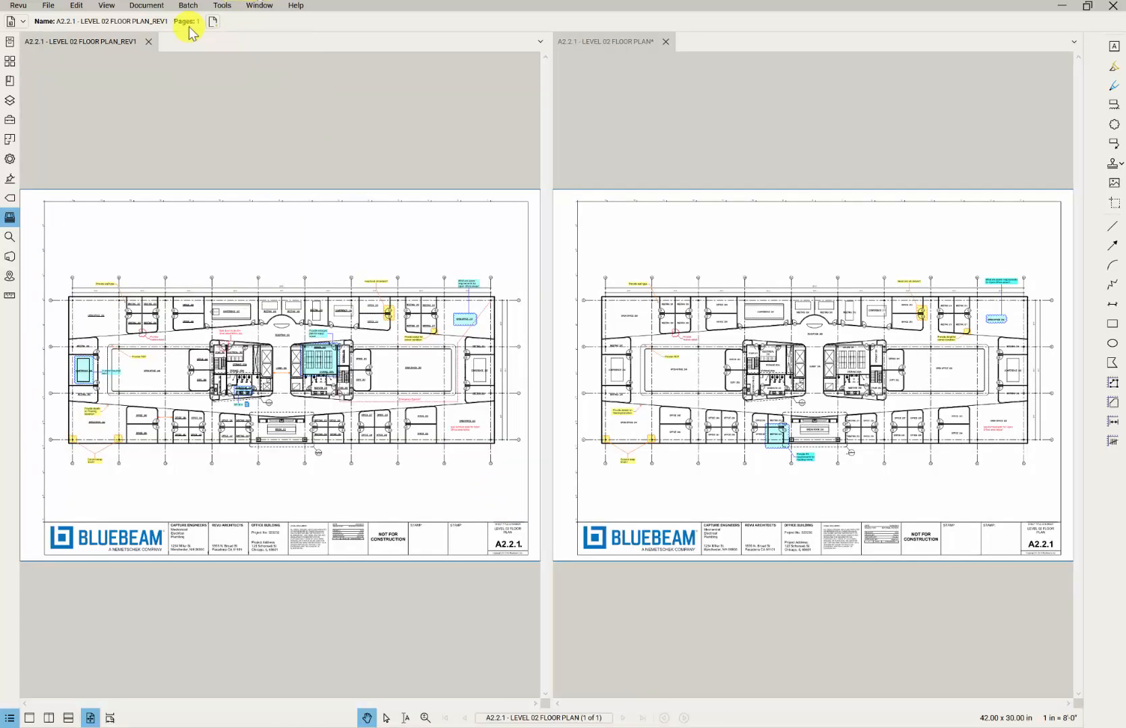
- Start a page overlay of both level 02 floor plans and move A2.2.1 - LEVEL 02 FLOOR PLAN.pdf above the REV1 layer
click(159, 7)
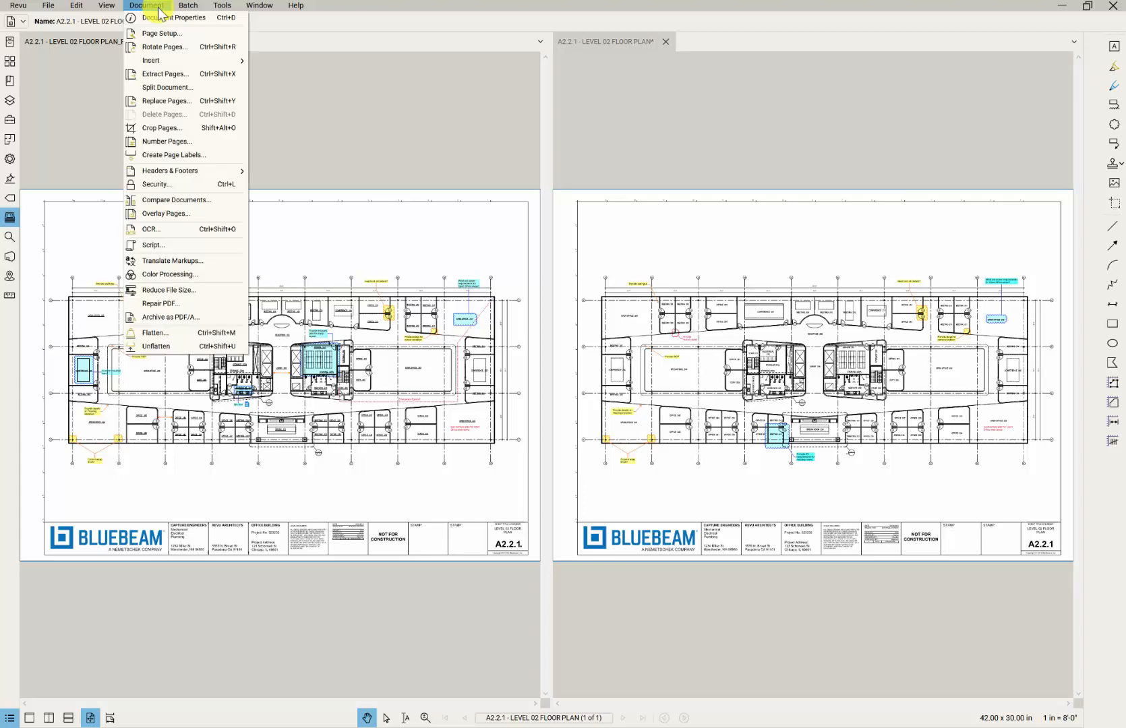
click(164, 213)
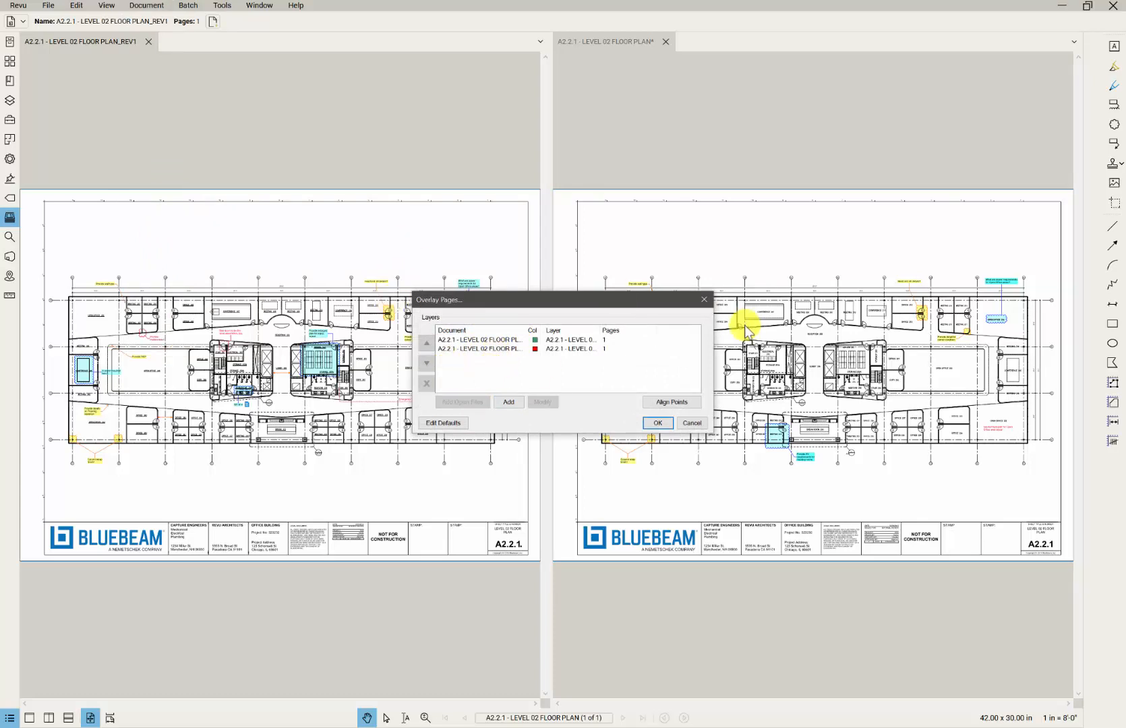
drag(521, 332, 596, 330)
click(482, 349)
click(426, 344)
click(461, 402)
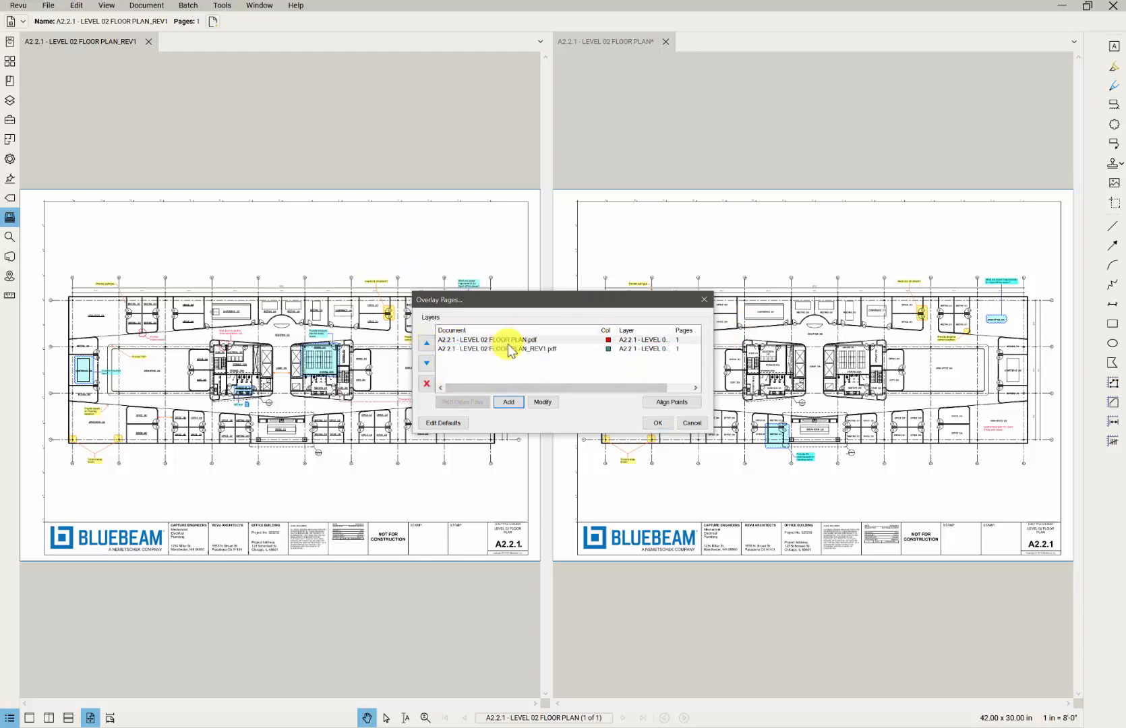
- Set the overlay color of the A2.2.1 - LEVEL 02 FLOOR PLAN base layer to black
click(609, 342)
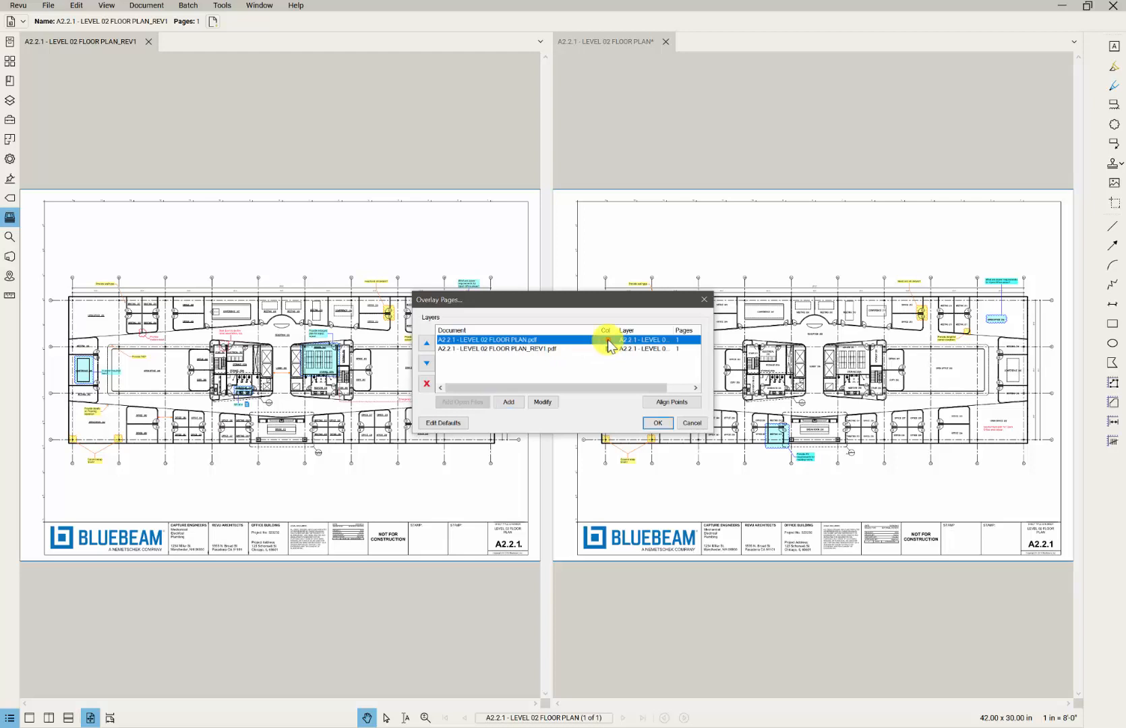
double_click(609, 344)
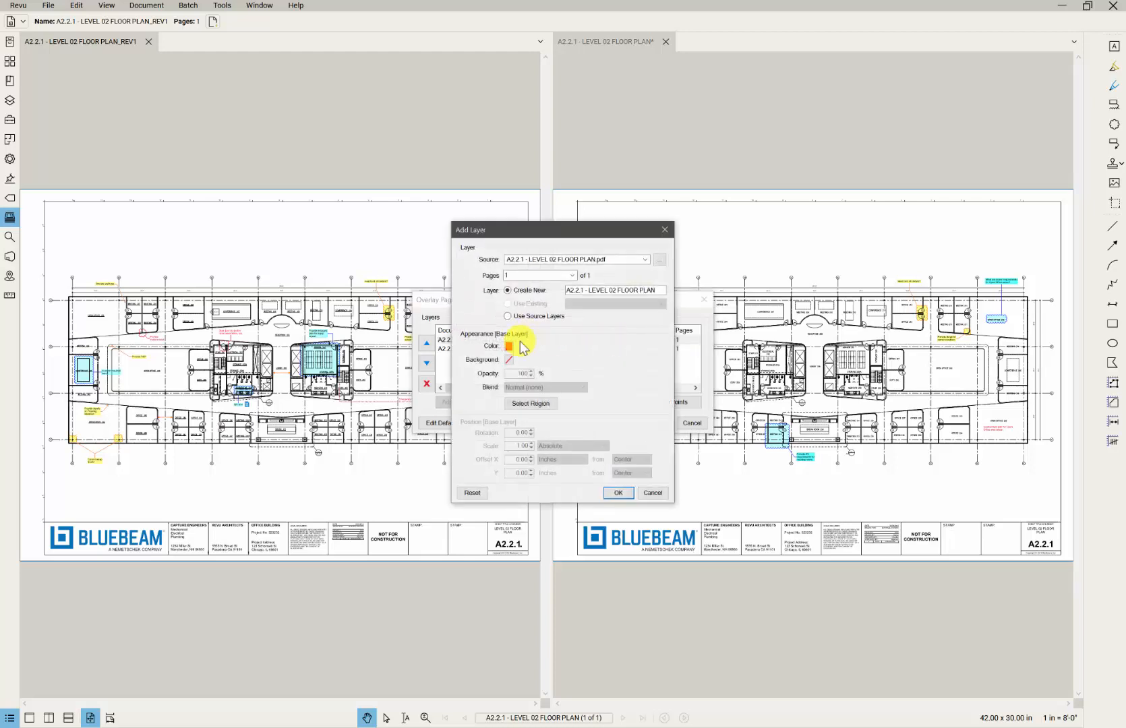
click(509, 346)
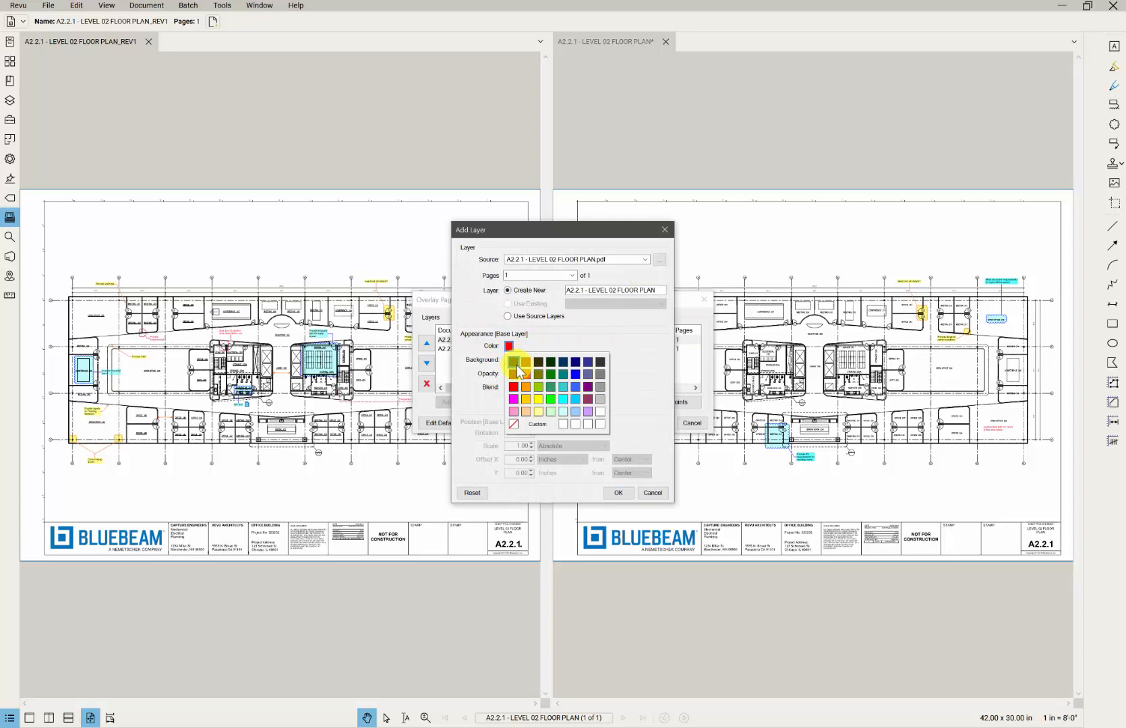
click(516, 364)
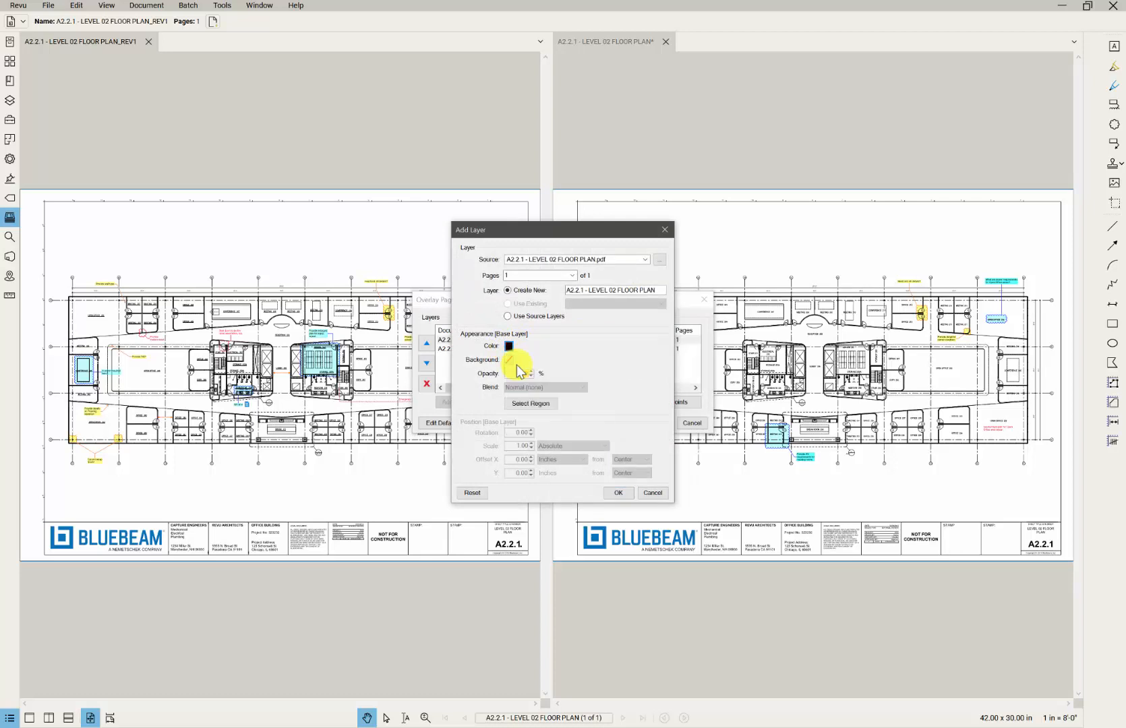
click(618, 494)
- Set the A2.2.1 - LEVEL 02 FLOOR PLAN_REV1 layer's color to red and create the overlay
click(611, 350)
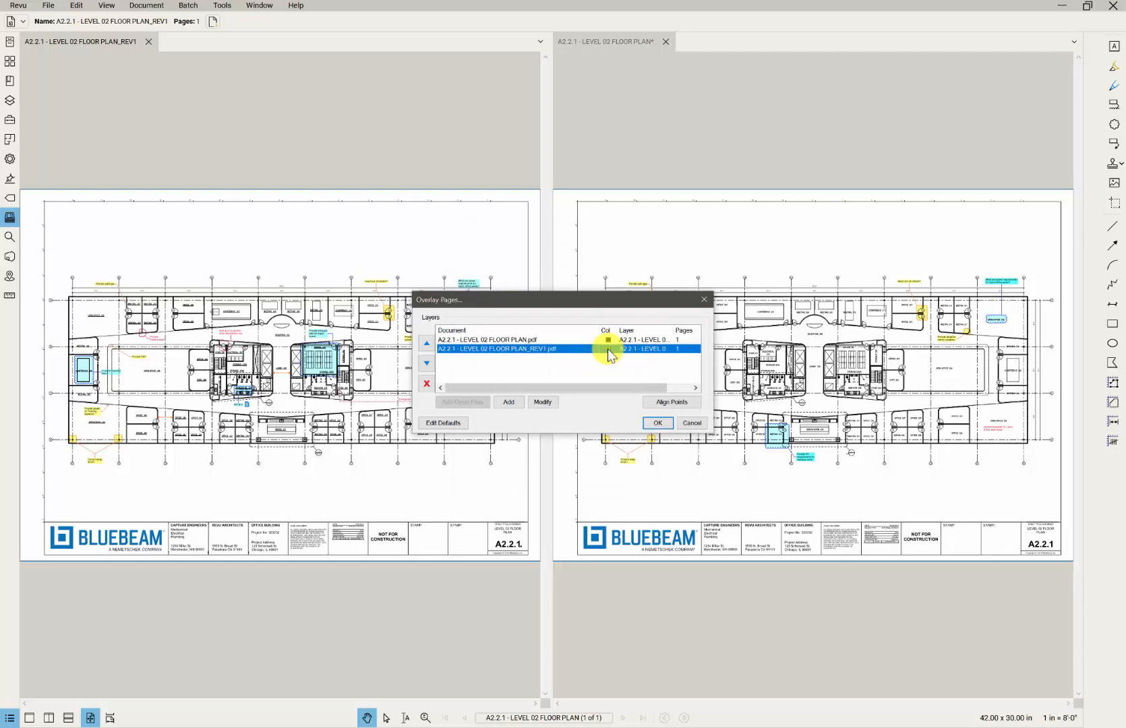
double_click(610, 354)
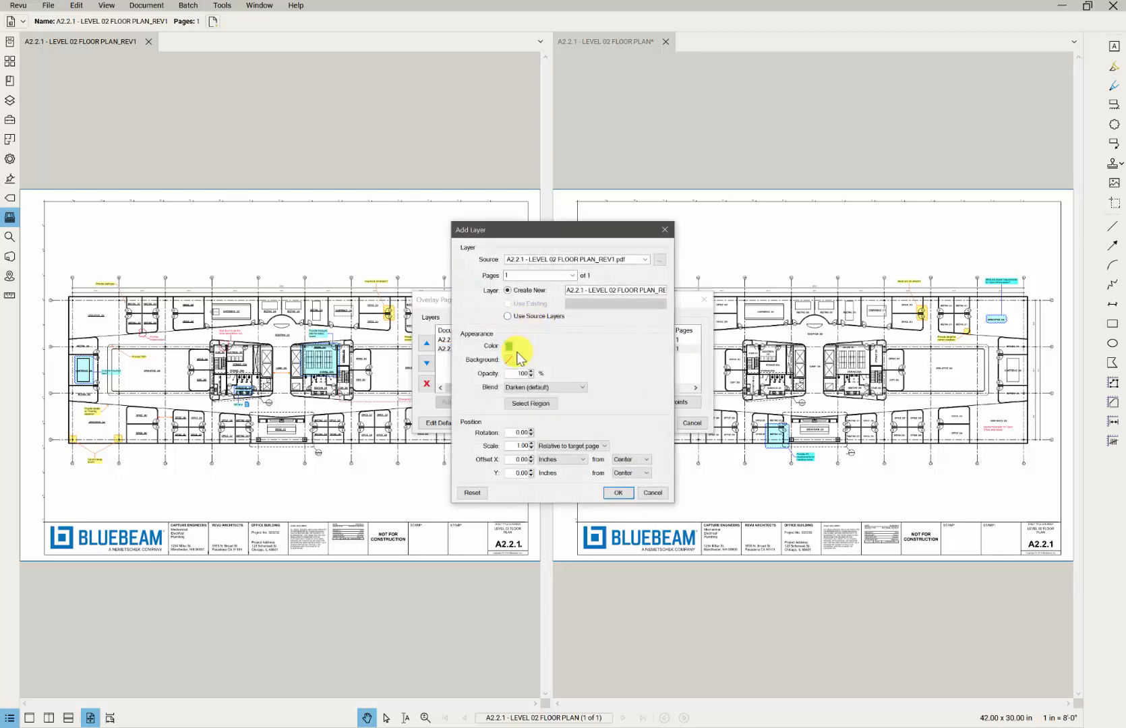
click(509, 347)
click(514, 396)
click(615, 494)
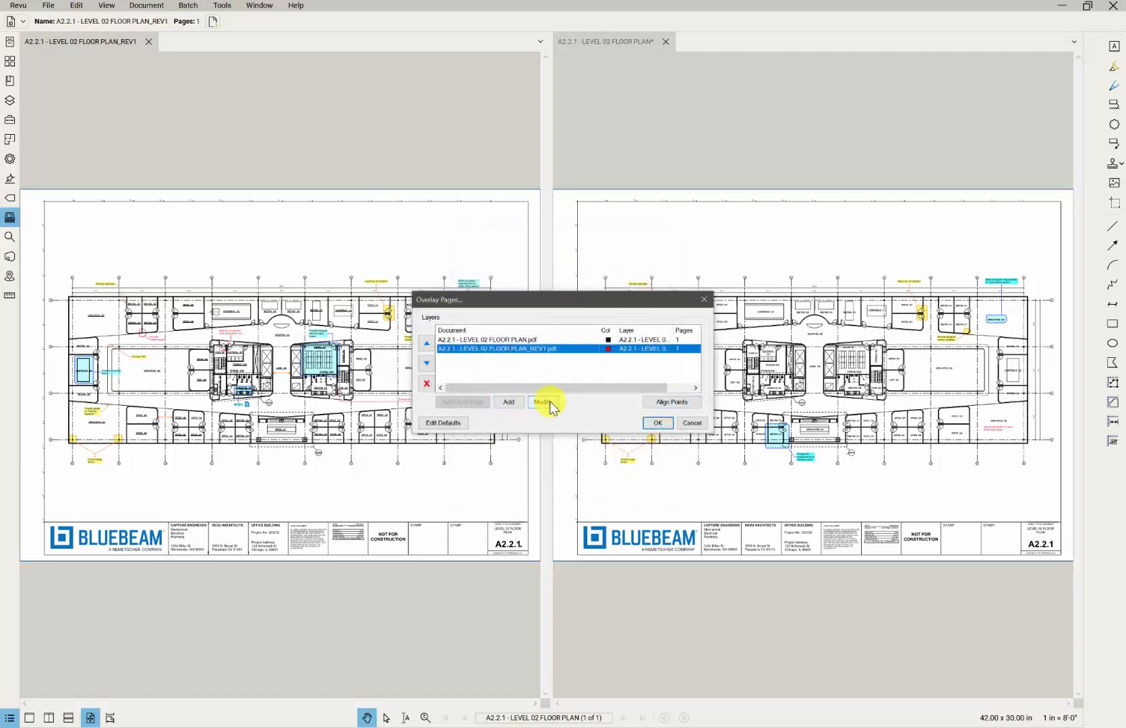
click(656, 424)
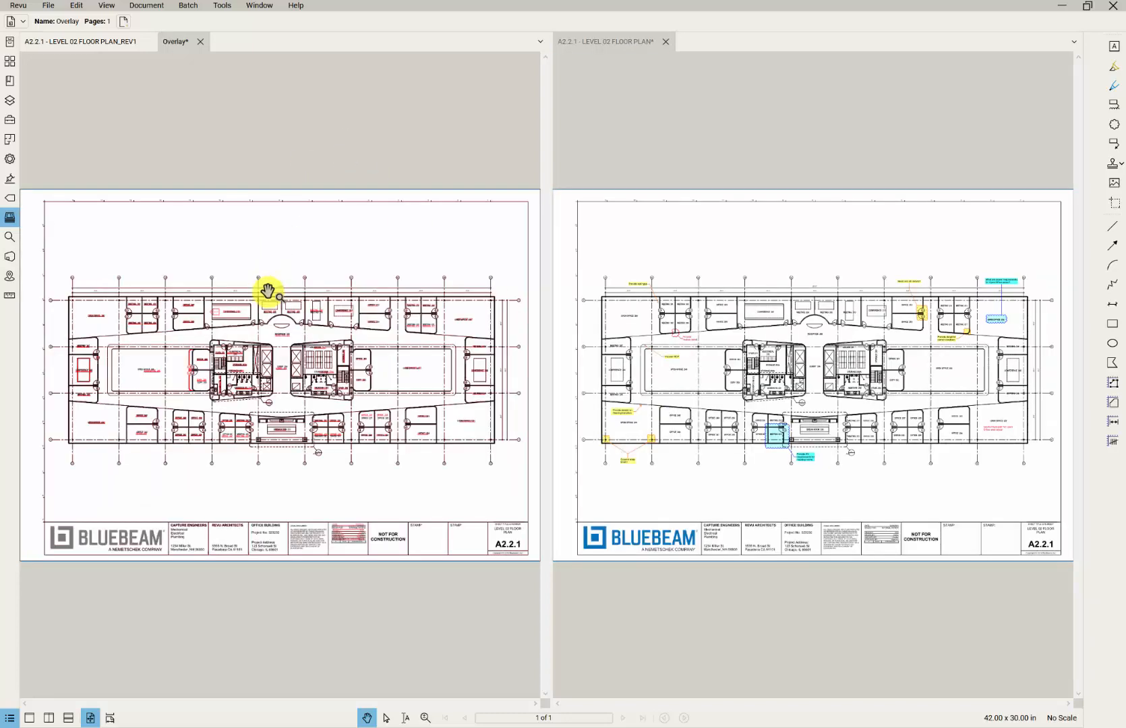
- Examine the overlay around the central core, and close A2.2.1 - LEVEL 02 FLOOR PLAN and the overlay without saving either
scroll(250, 337, up, 3)
scroll(250, 341, up, 5)
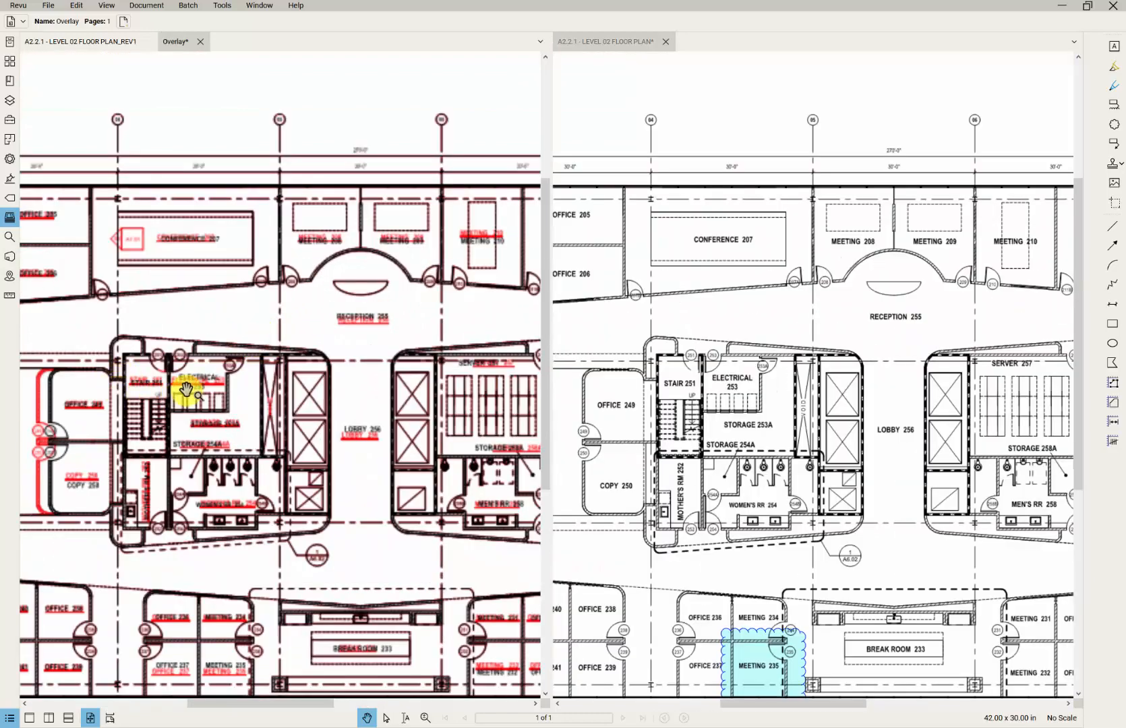
click(665, 41)
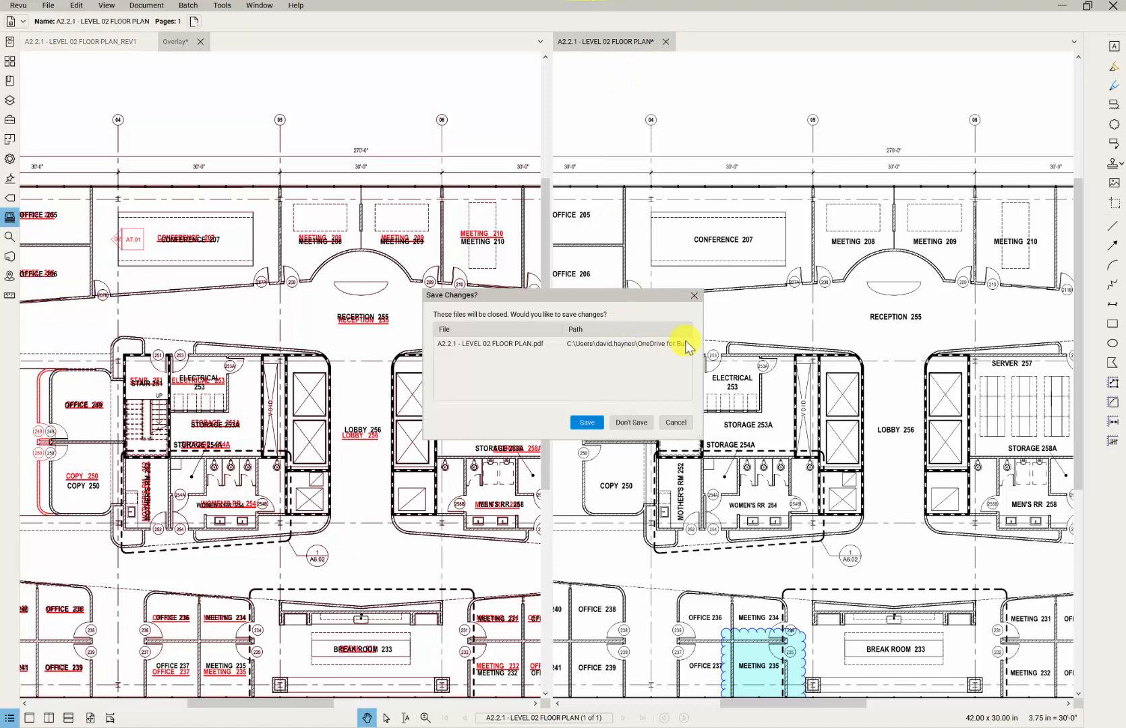
click(631, 422)
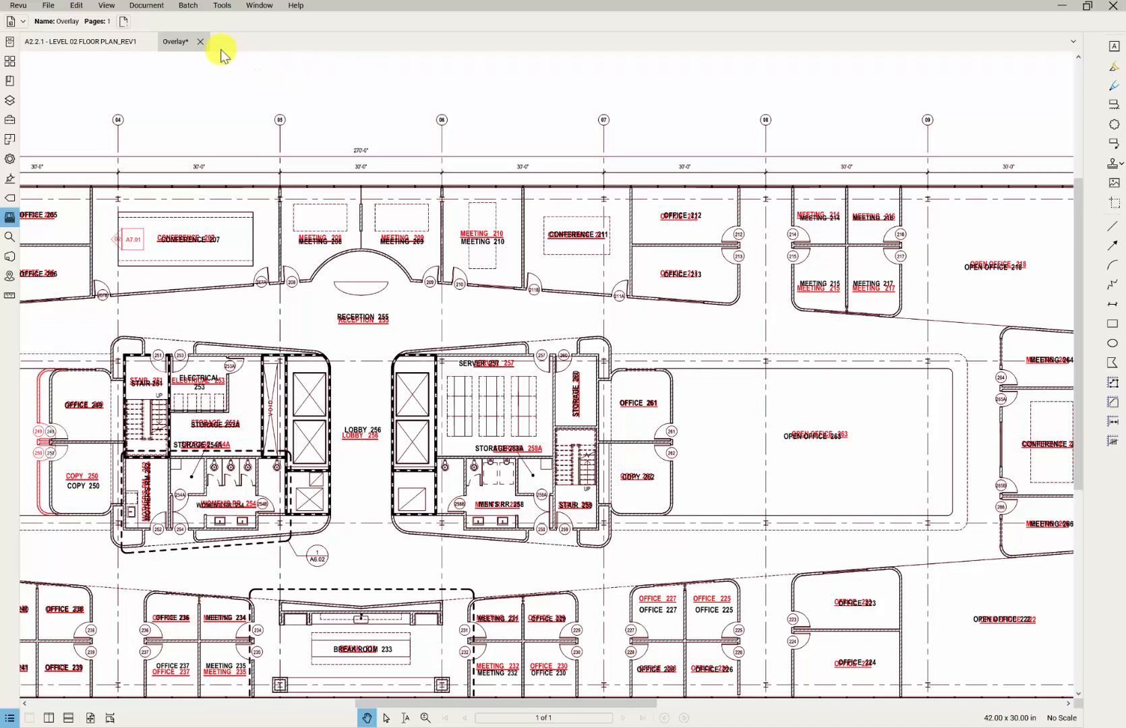
click(200, 41)
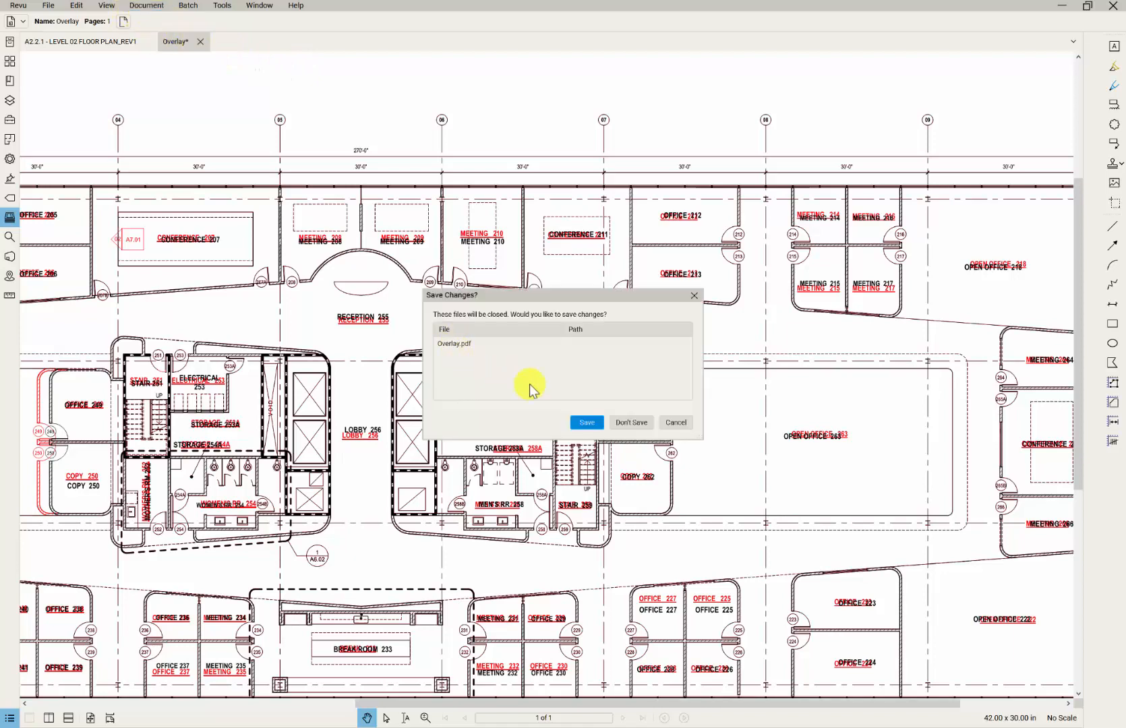
click(623, 422)
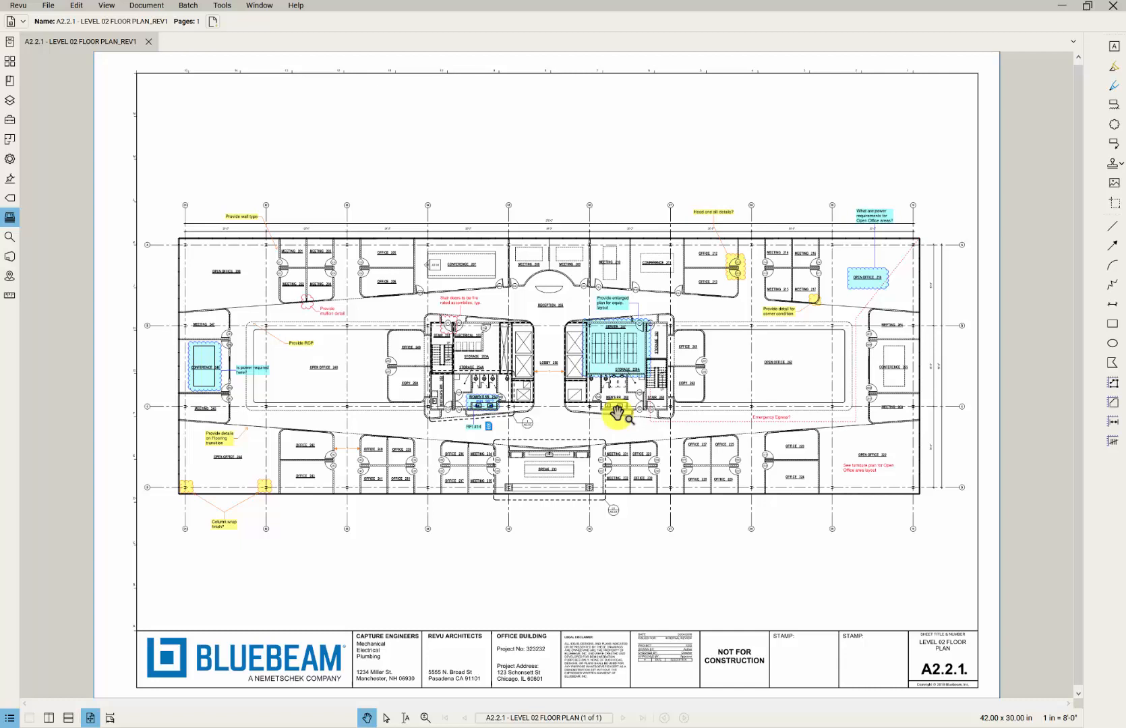
- Start a batch slip sheet and add every PDF in the SlipSheet folder except the two REV1 drawings as current files
click(188, 6)
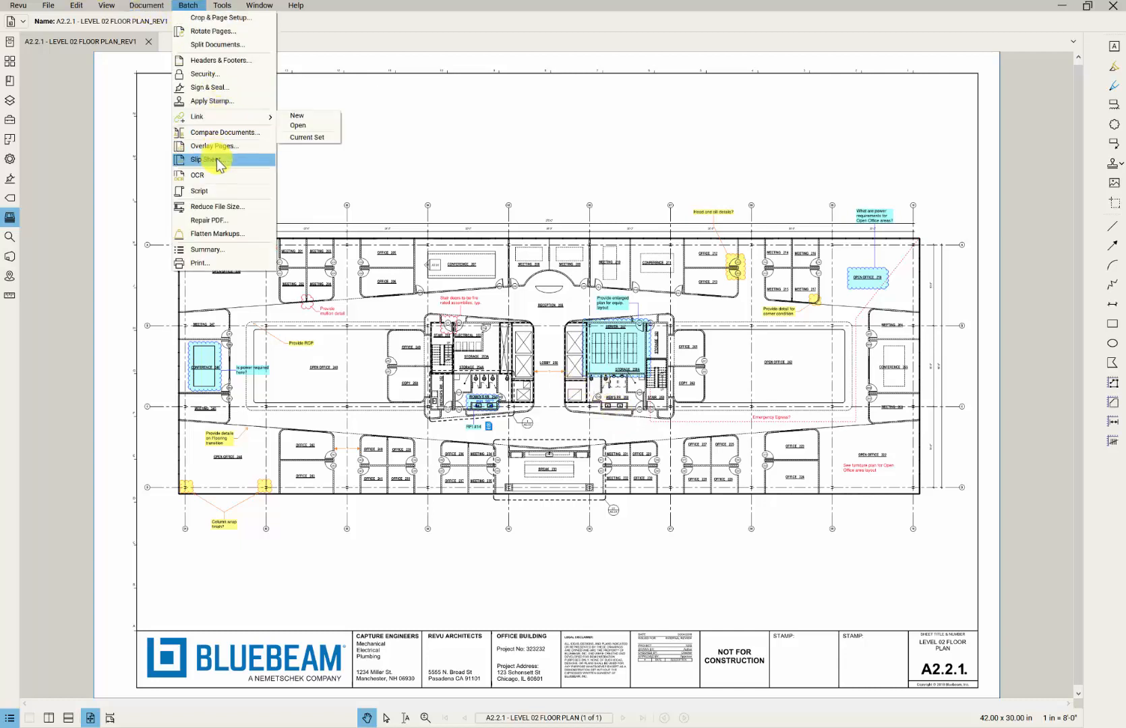
click(215, 159)
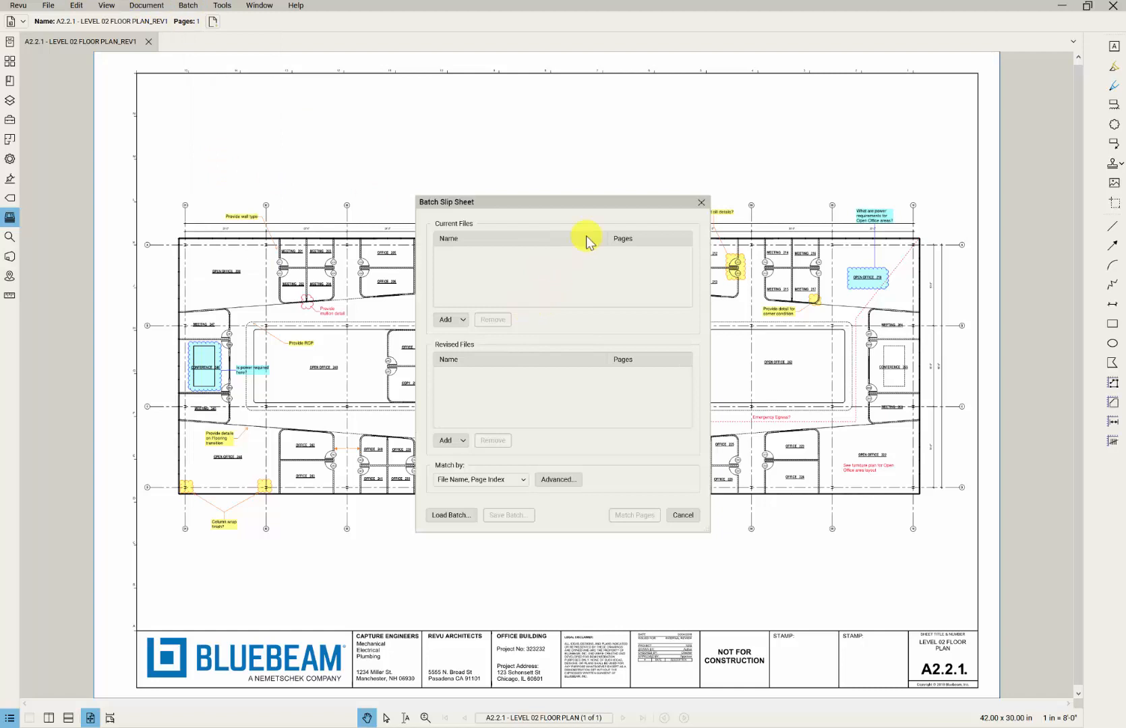
drag(528, 207, 505, 146)
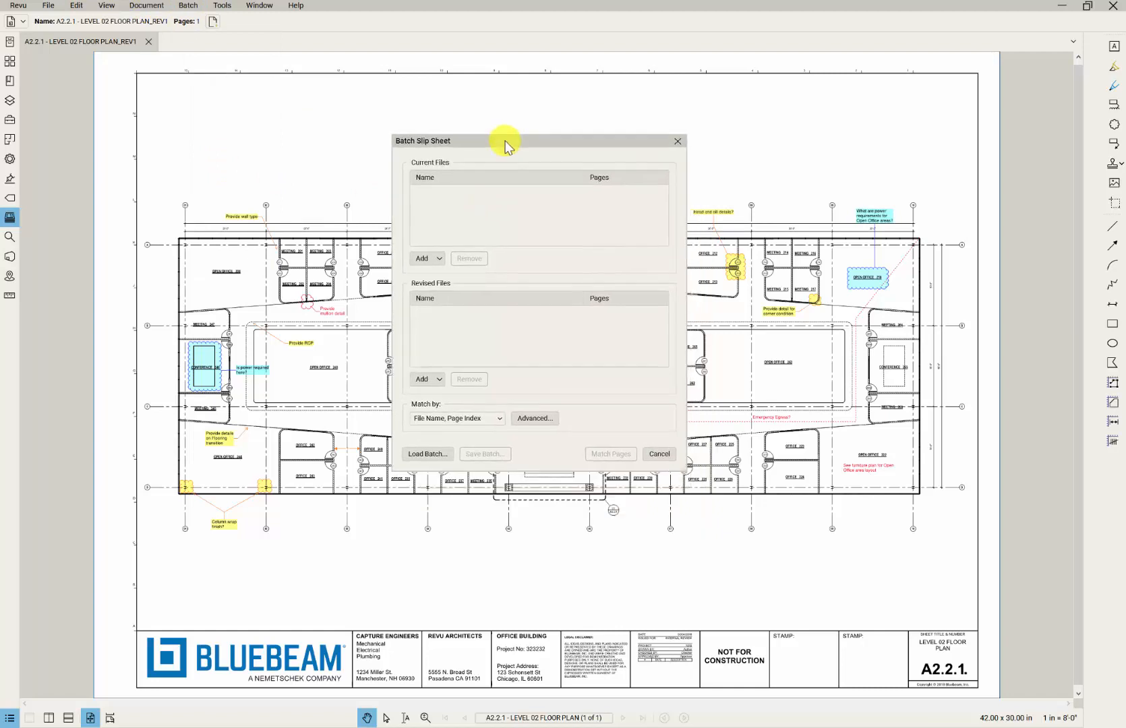
click(423, 260)
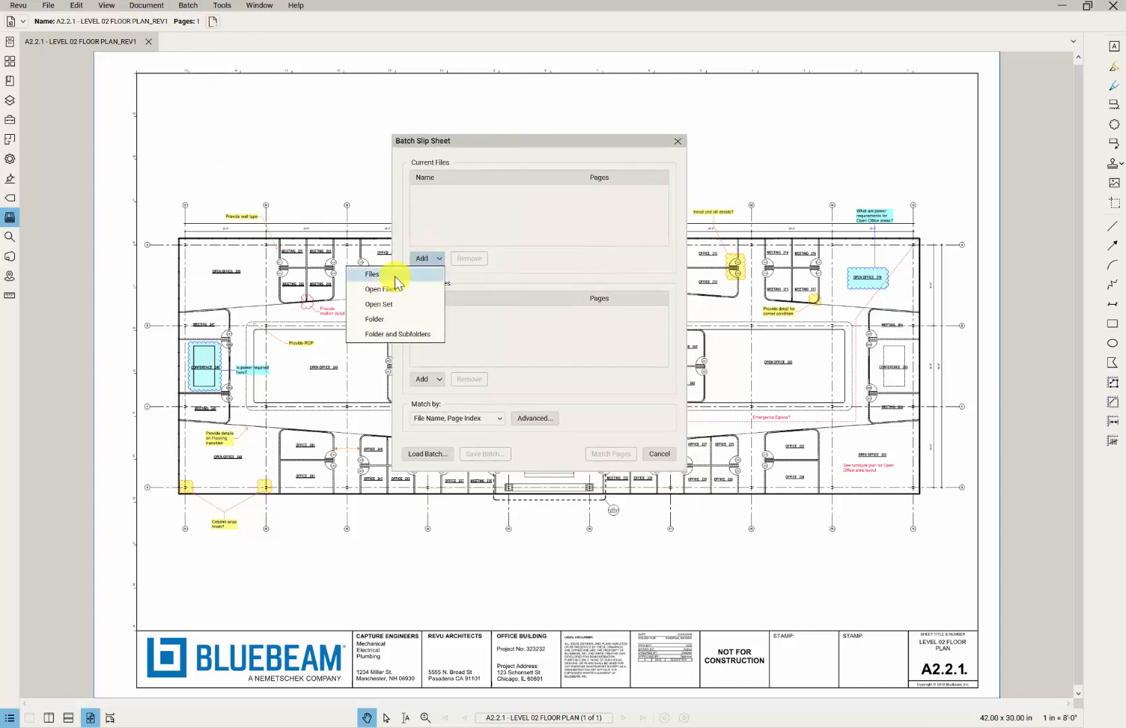
click(394, 277)
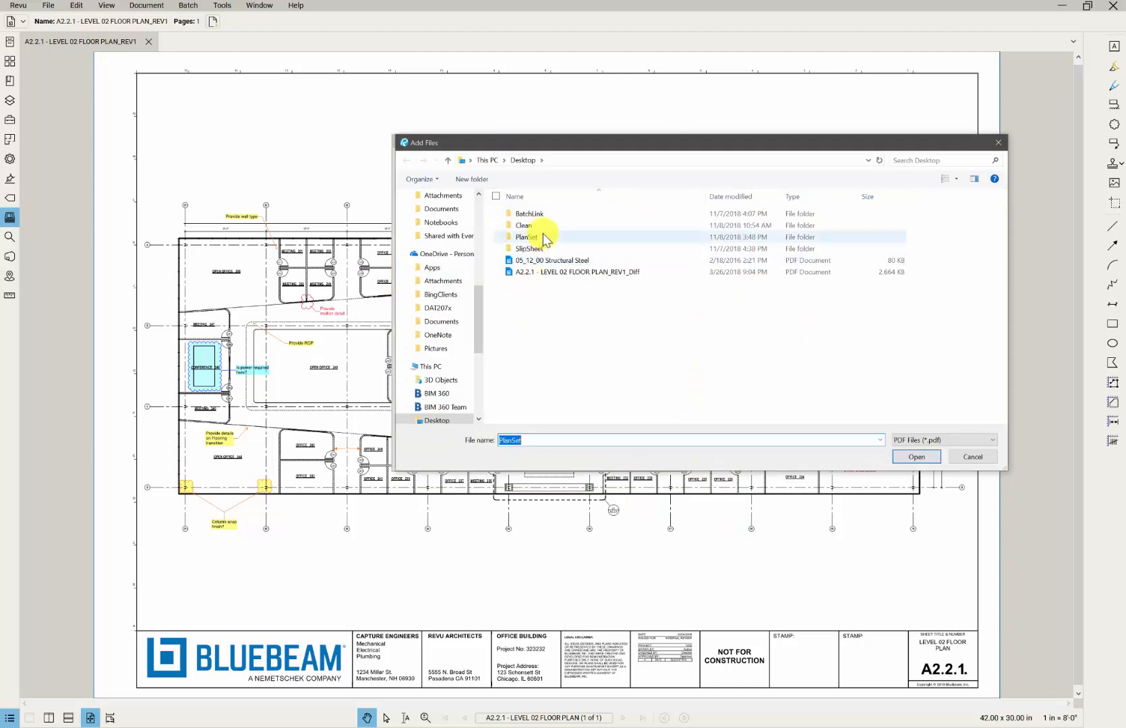
double_click(533, 248)
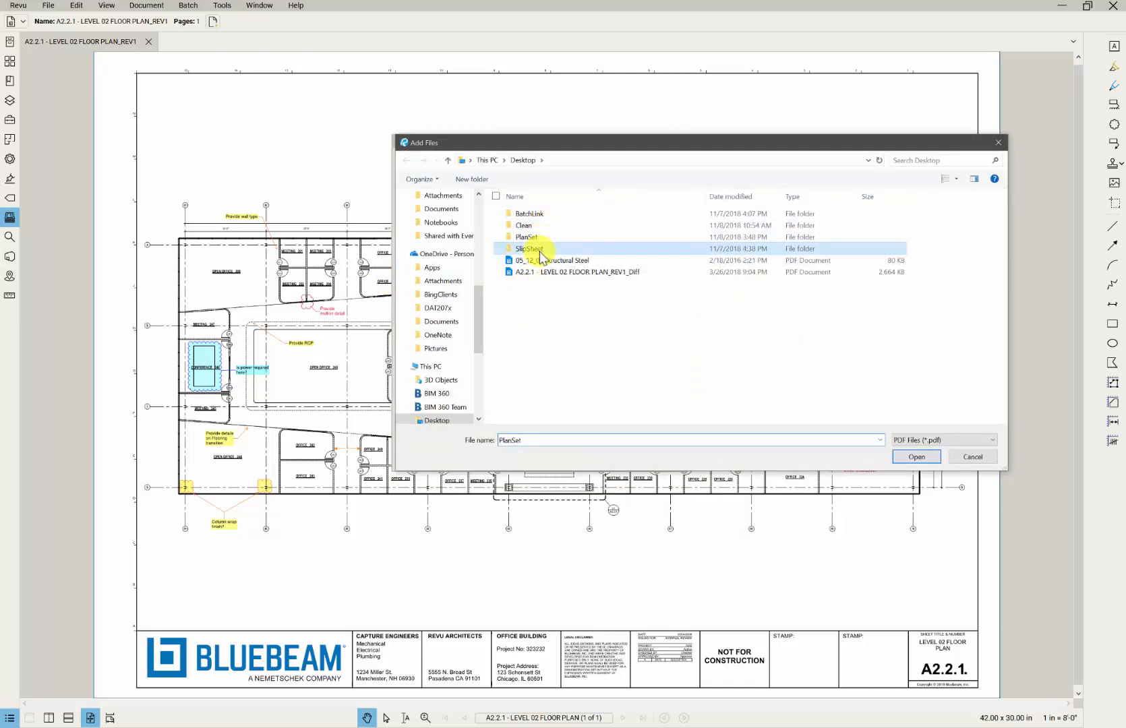
click(495, 196)
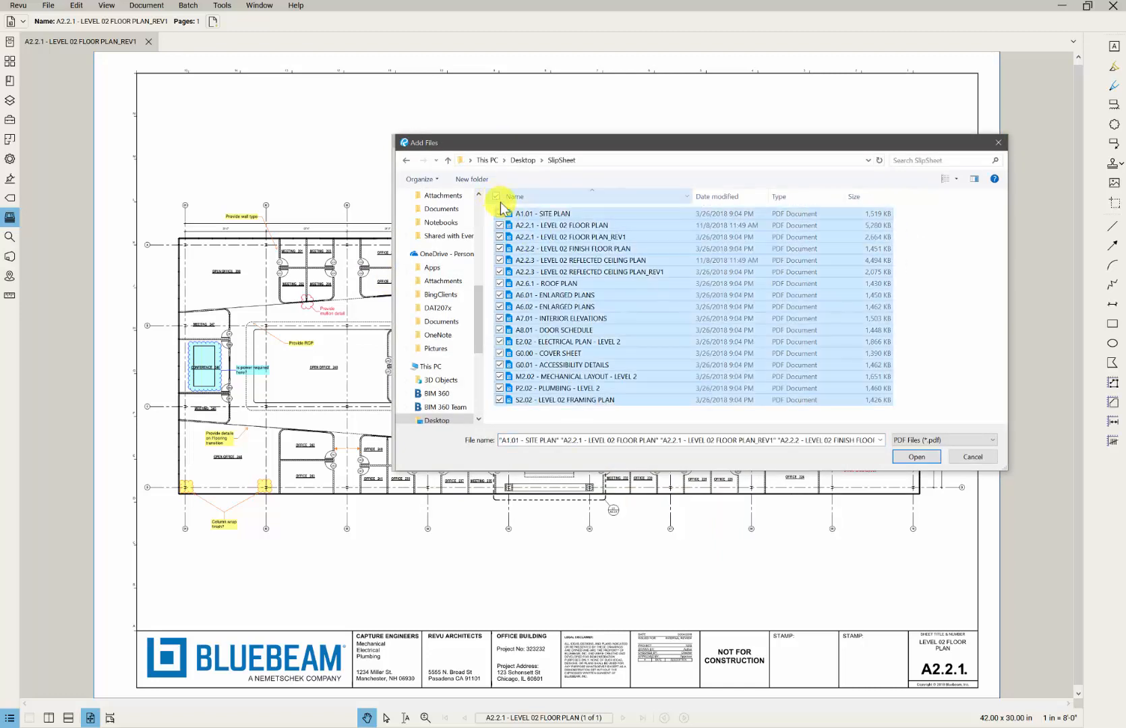
click(499, 237)
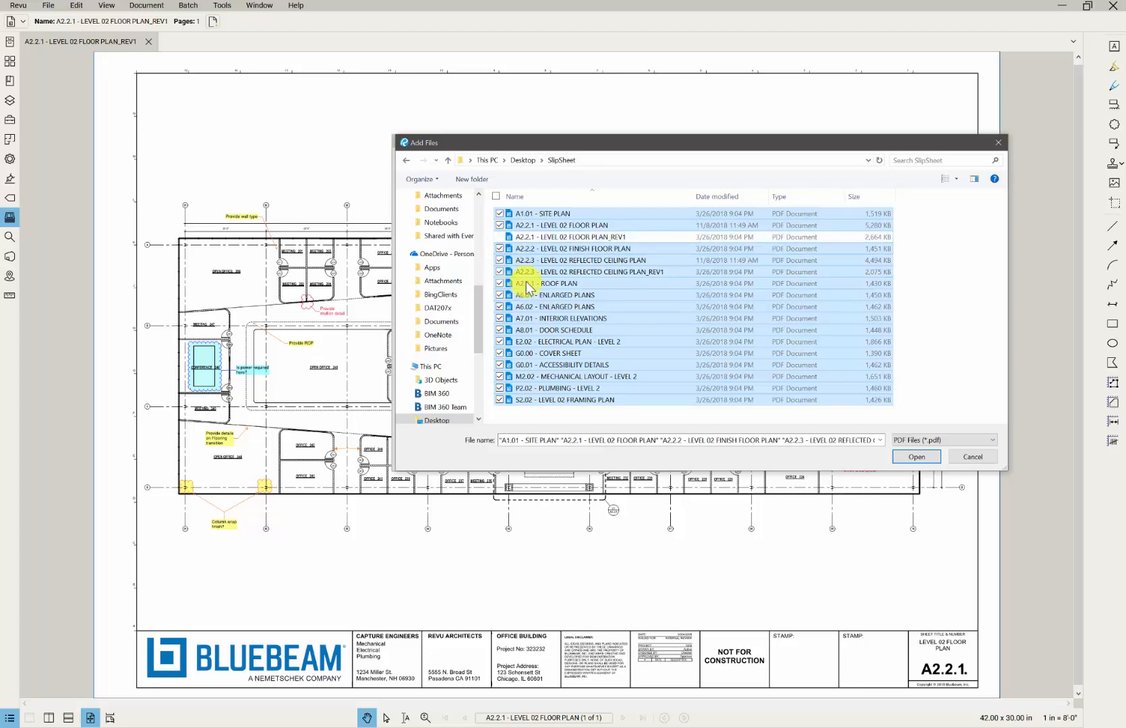
click(499, 272)
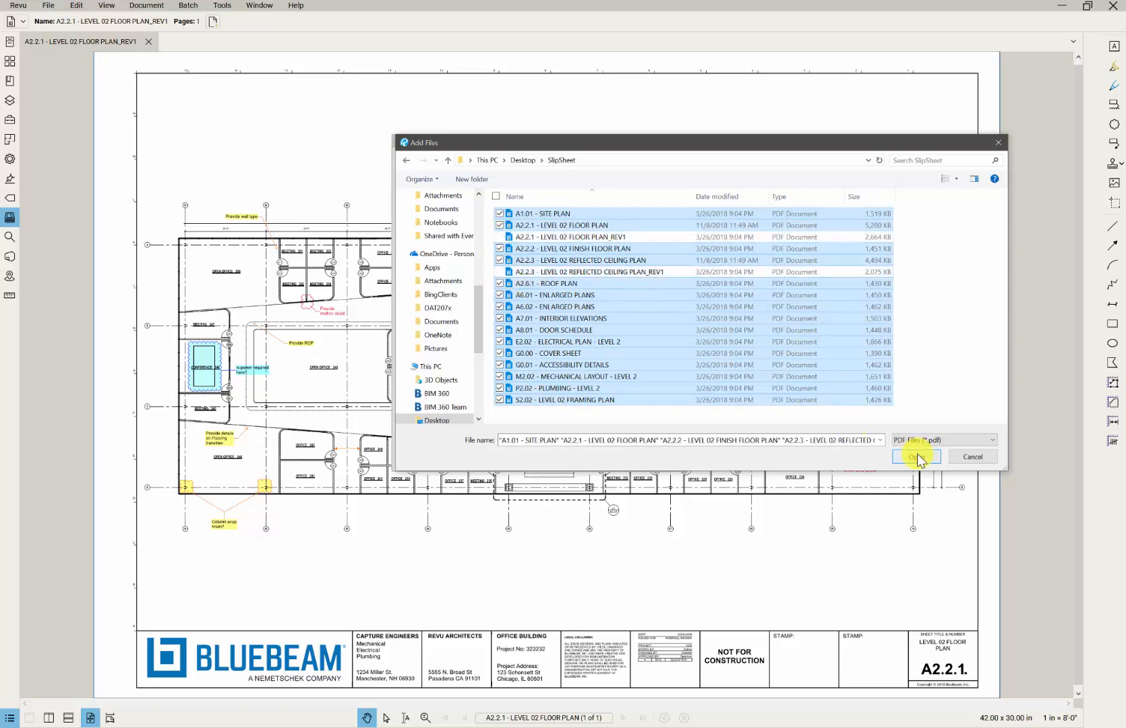
click(915, 457)
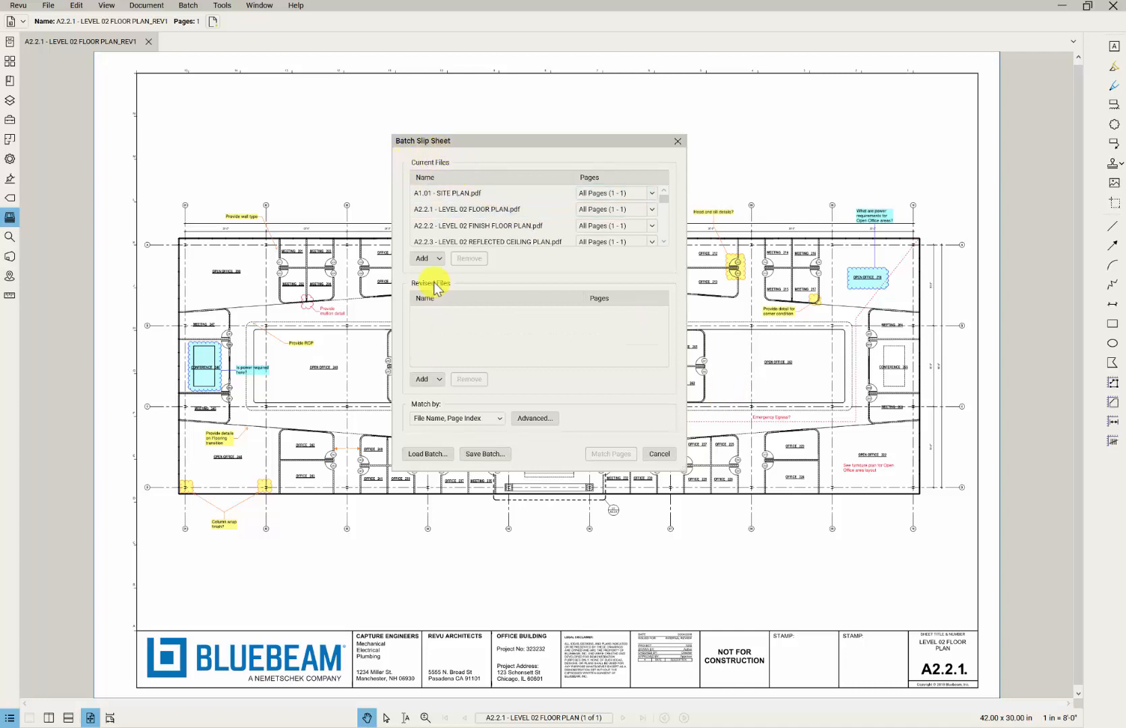
- Add A2.2.1 - LEVEL 02 FLOOR PLAN_REV1 and A2.2.3 - LEVEL 02 REFLECTED CEILING PLAN_REV1 from the SlipSheet folder as revised files
click(425, 383)
click(413, 394)
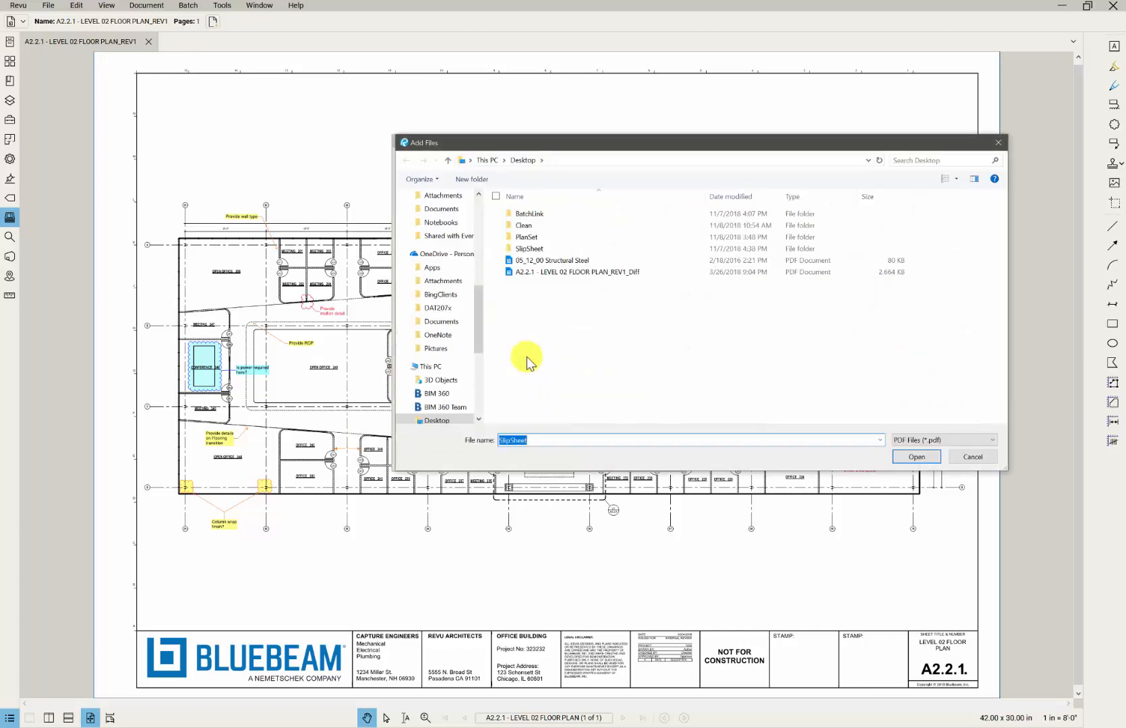
click(530, 250)
double_click(530, 250)
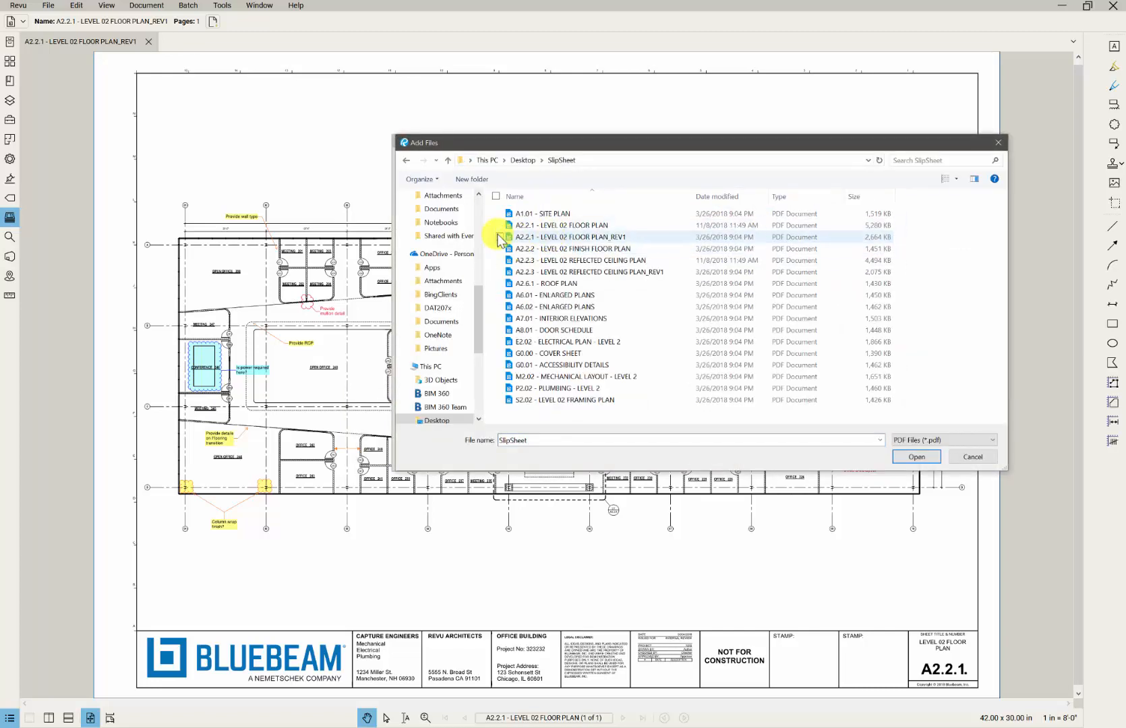
click(499, 237)
click(499, 272)
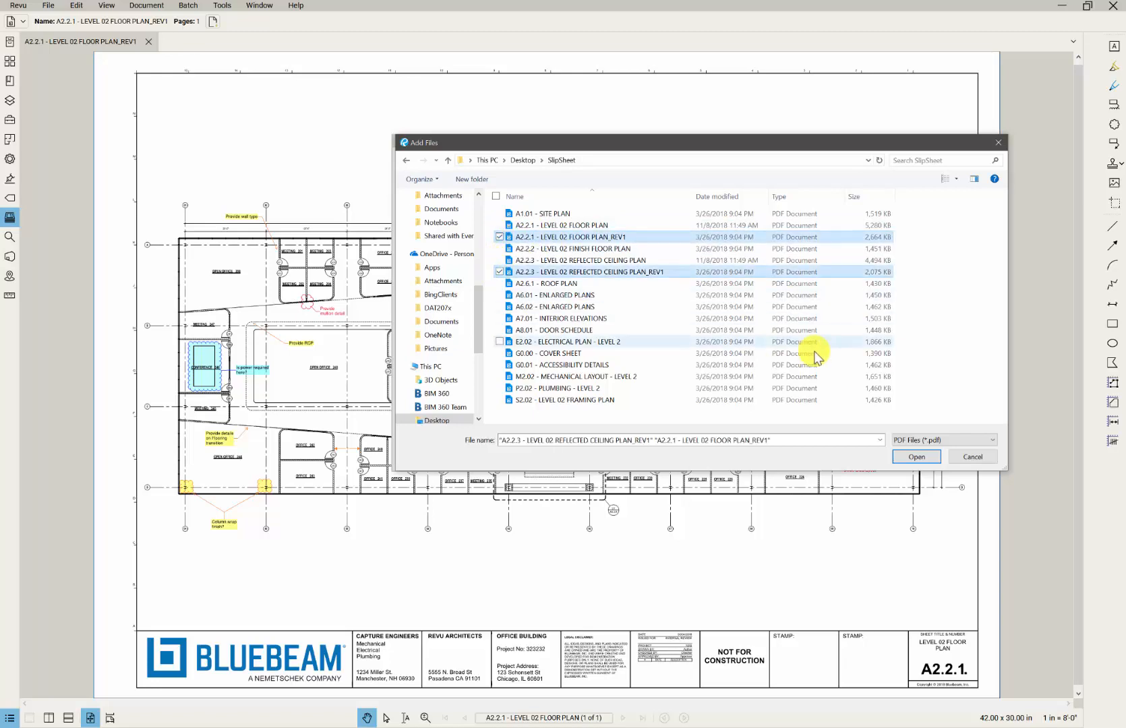
click(922, 458)
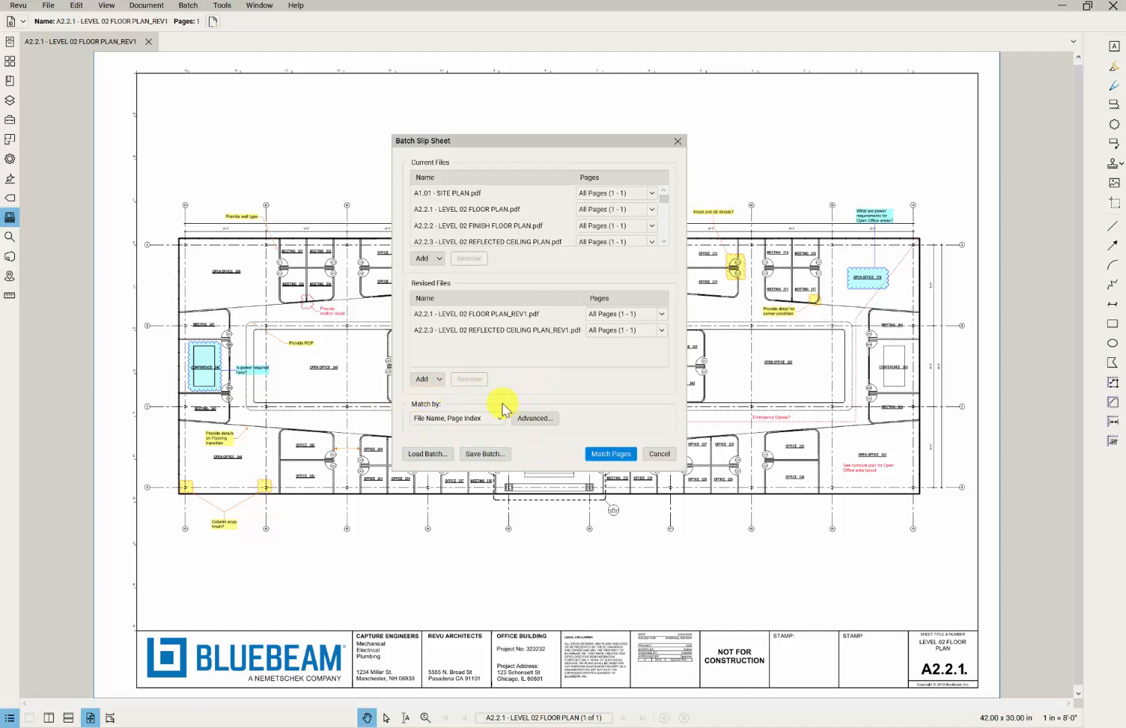
- Match the current and revised pages by File Name, Page Index
click(472, 423)
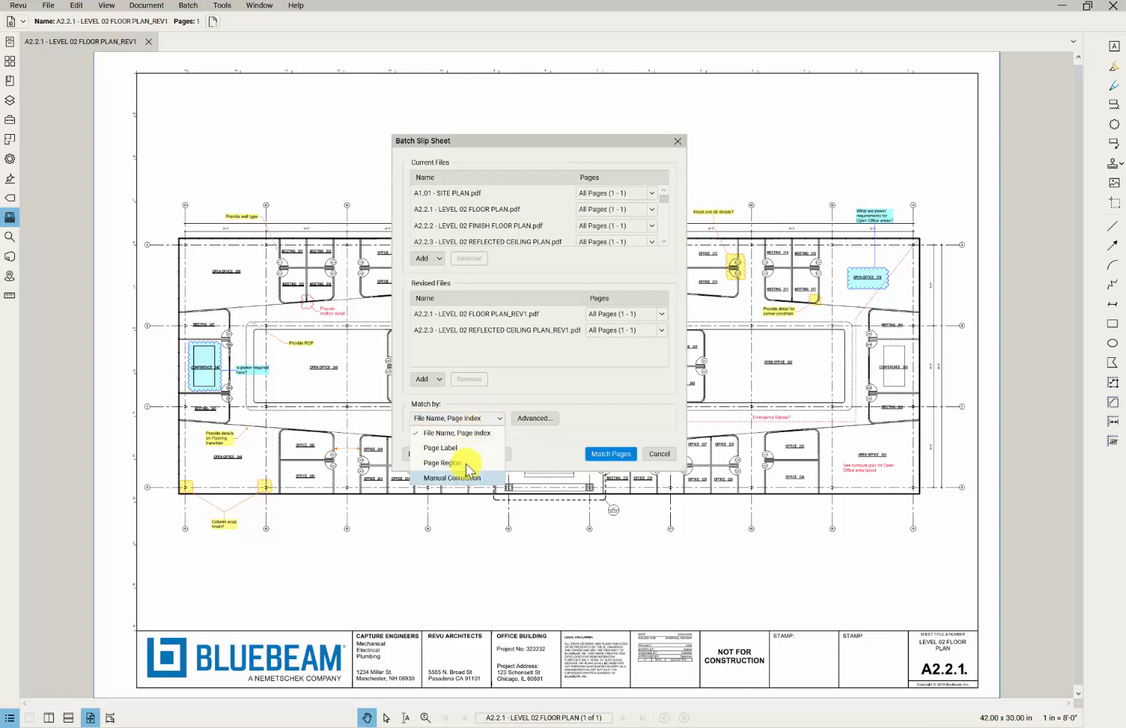
click(605, 389)
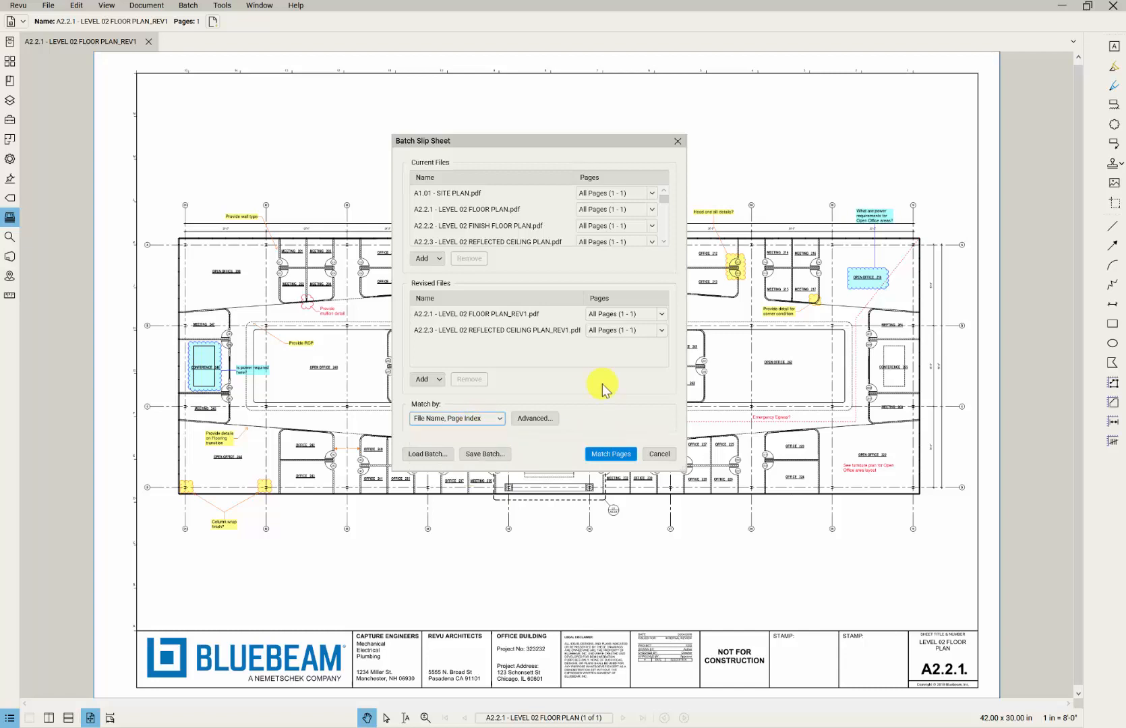
click(614, 457)
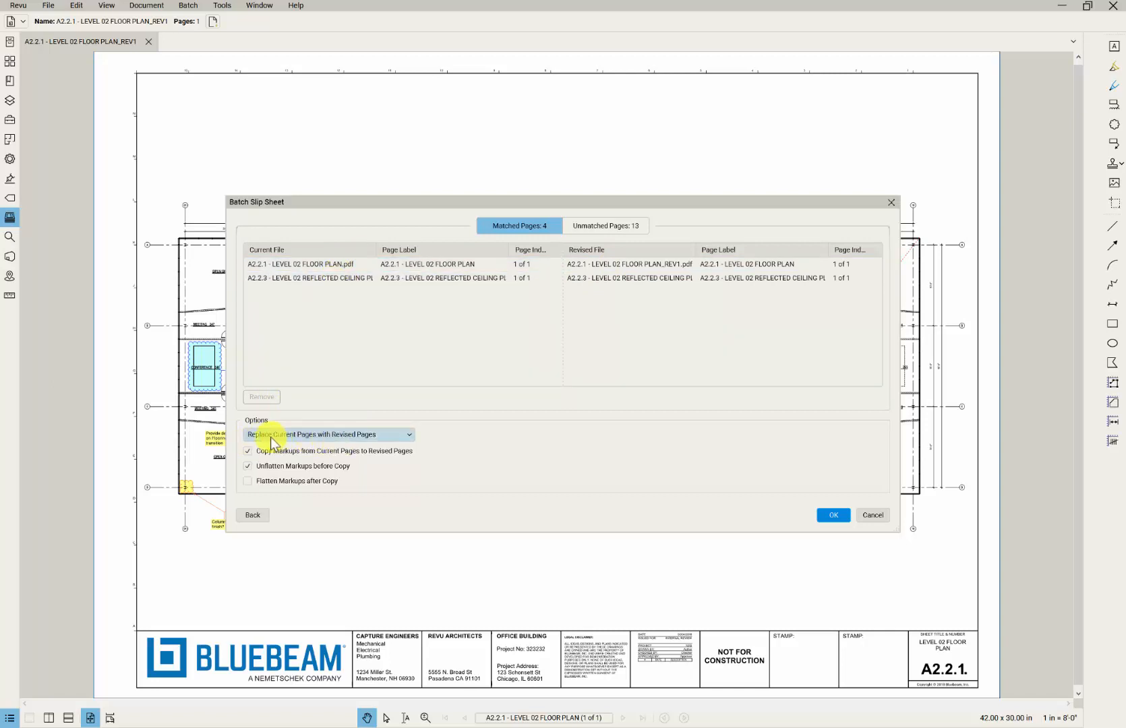
- Replace the matched current pages with the revised pages, copying unflattened markups, and create a detailed PDF report named Batch Summary
click(407, 435)
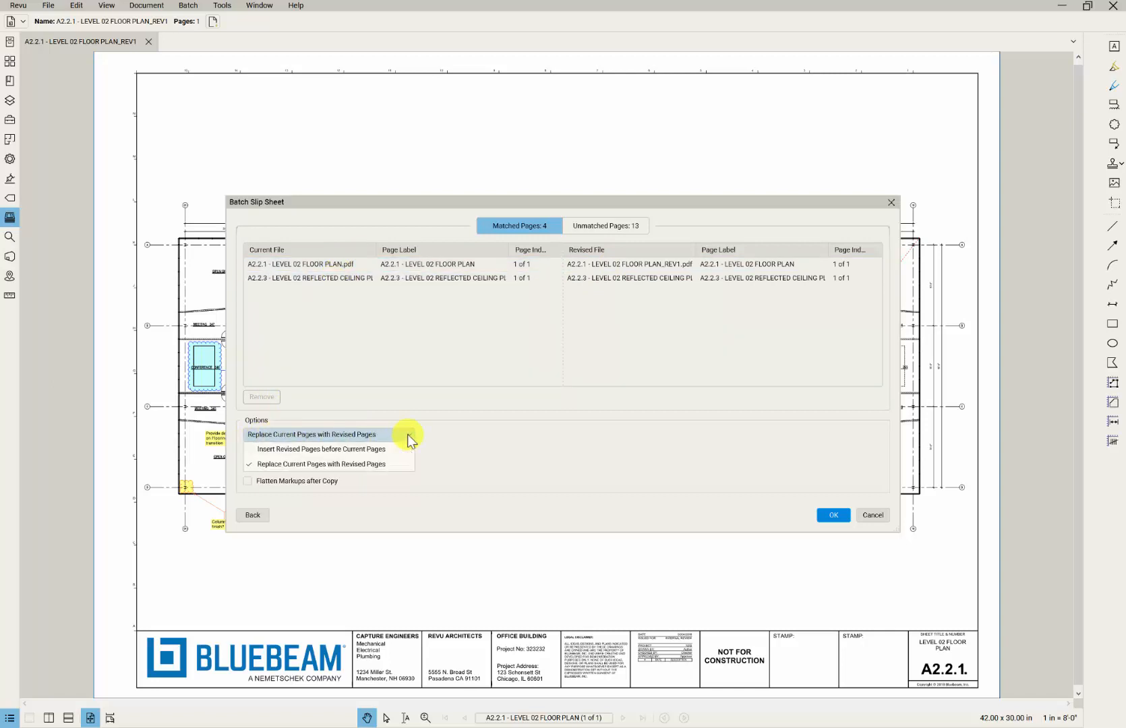
click(394, 431)
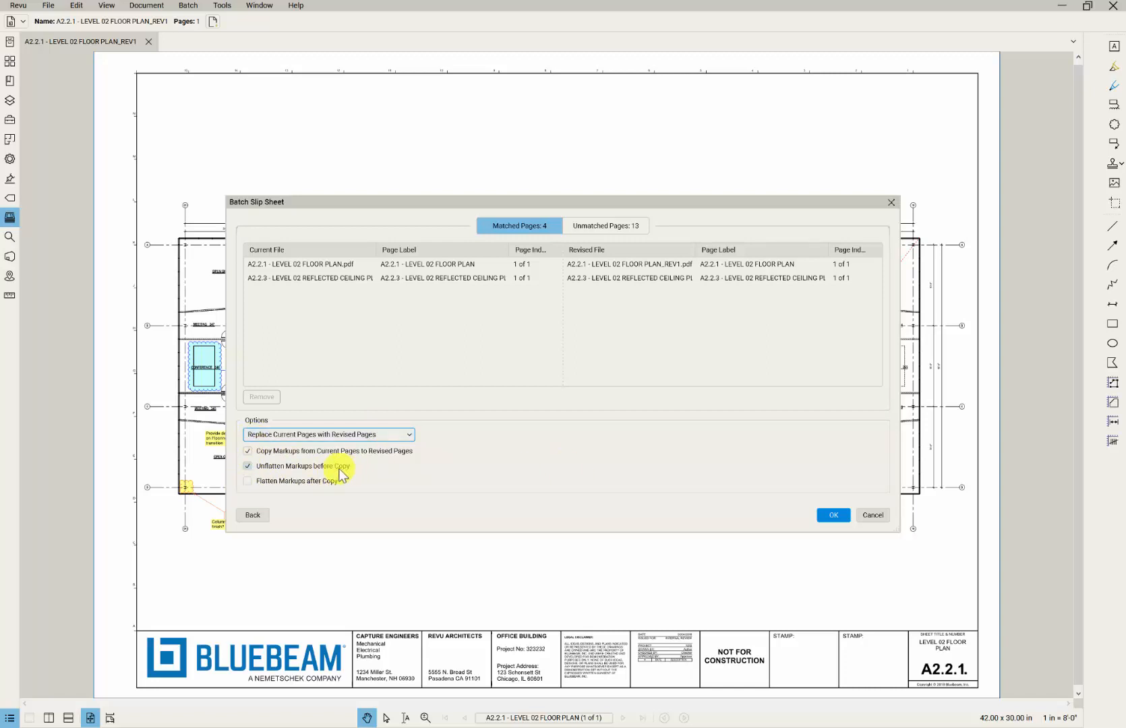
click(829, 516)
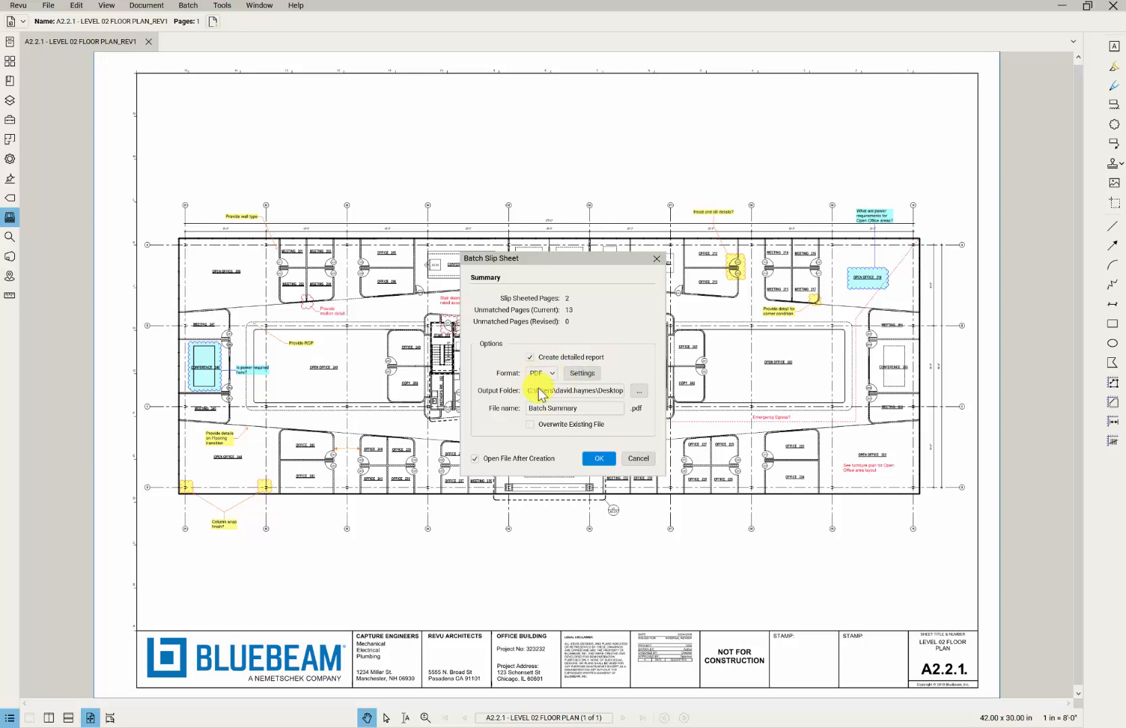
click(598, 459)
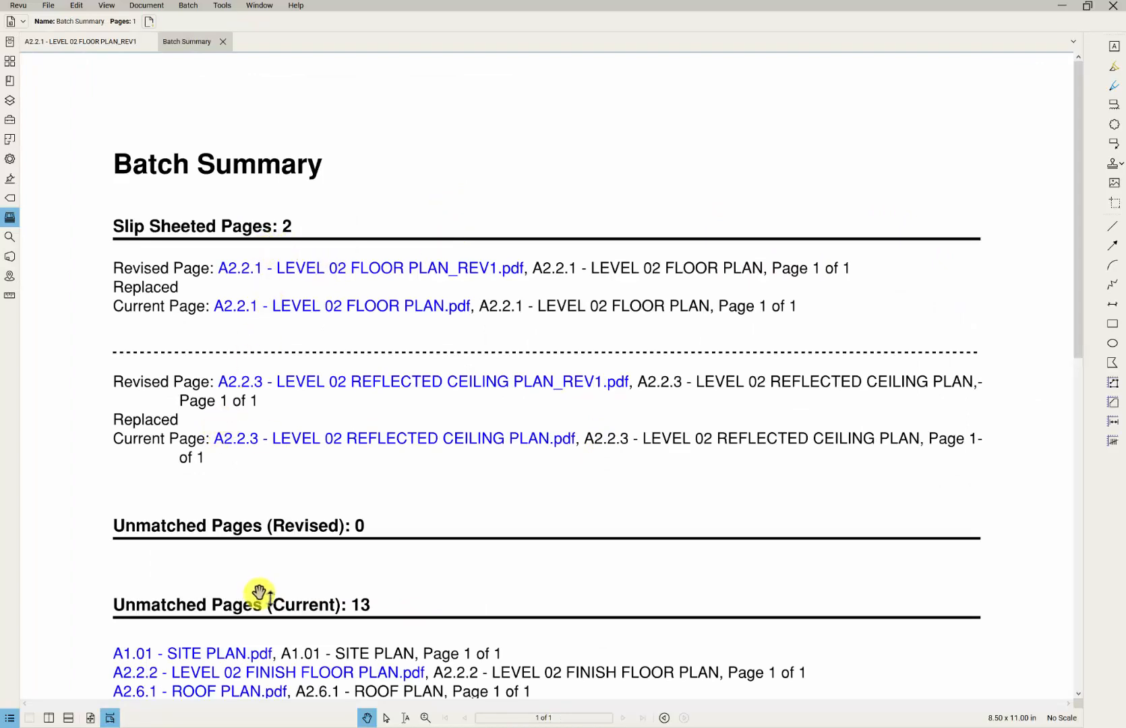
- Review the Batch Summary report and open its linked A2.2.1 - LEVEL 02 FLOOR PLAN_REV1.pdf and A2.2.1 - LEVEL 02 FLOOR PLAN.pdf for inspection
scroll(294, 595, down, 2)
scroll(259, 595, up, 2)
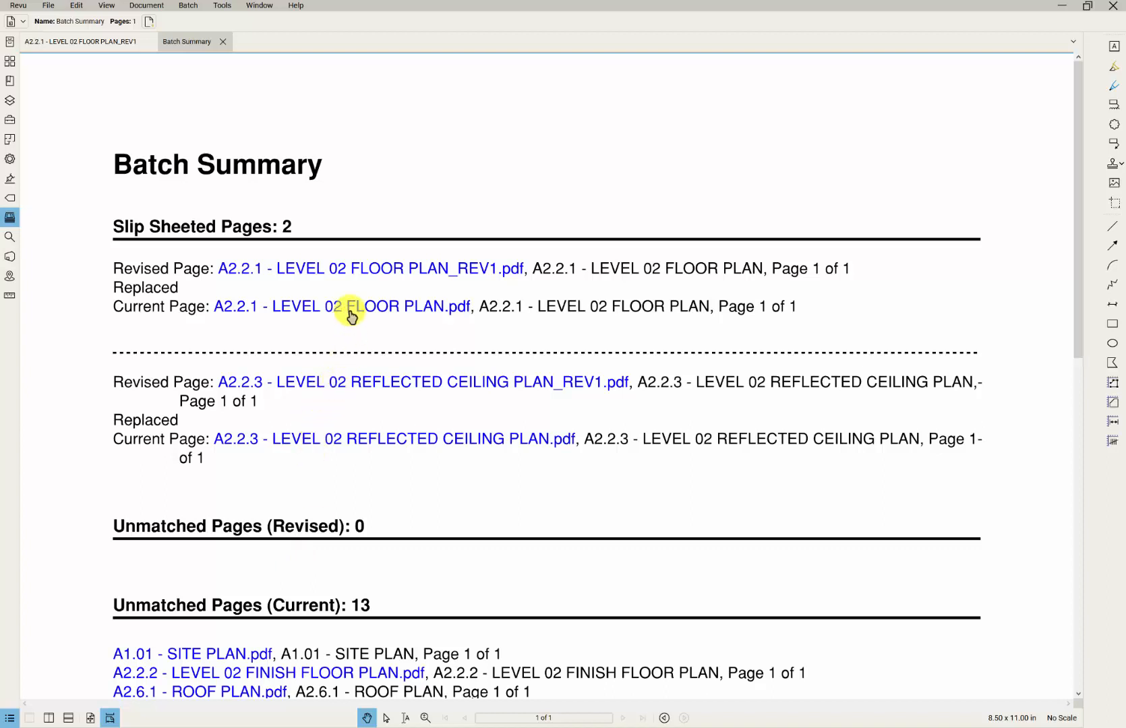
click(344, 275)
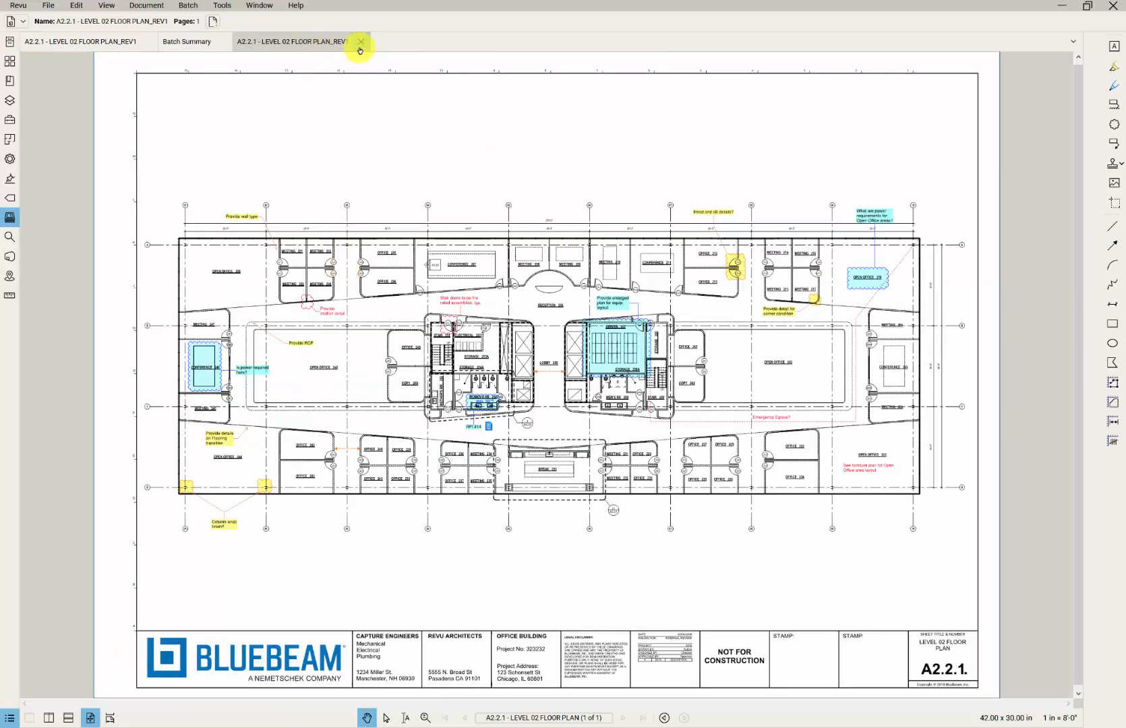
click(185, 43)
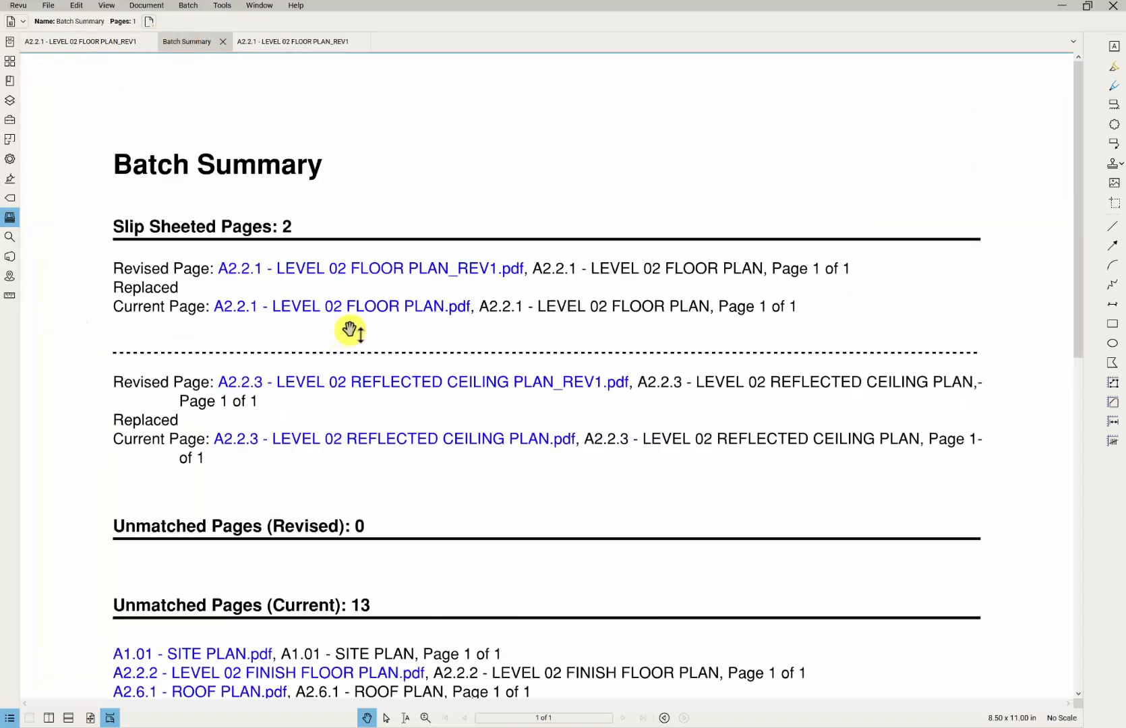
click(355, 309)
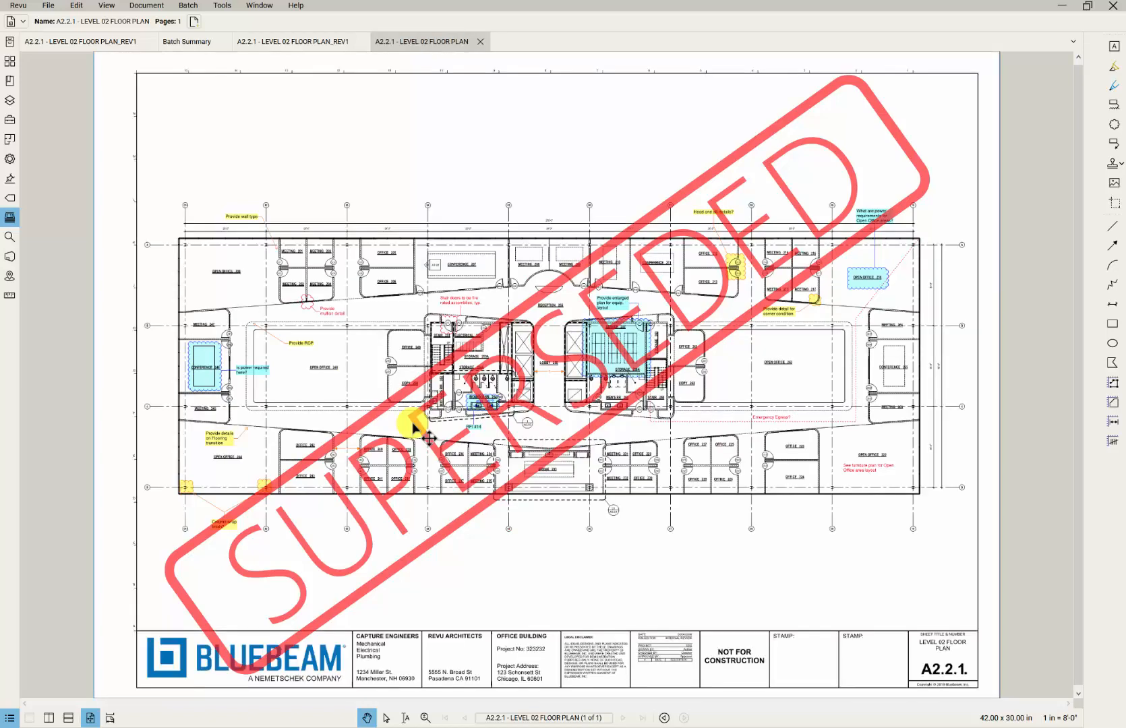
- Switch to the 110818_OrgDocSet presentation in PowerPoint and start its slide show
mouse_move(247, 726)
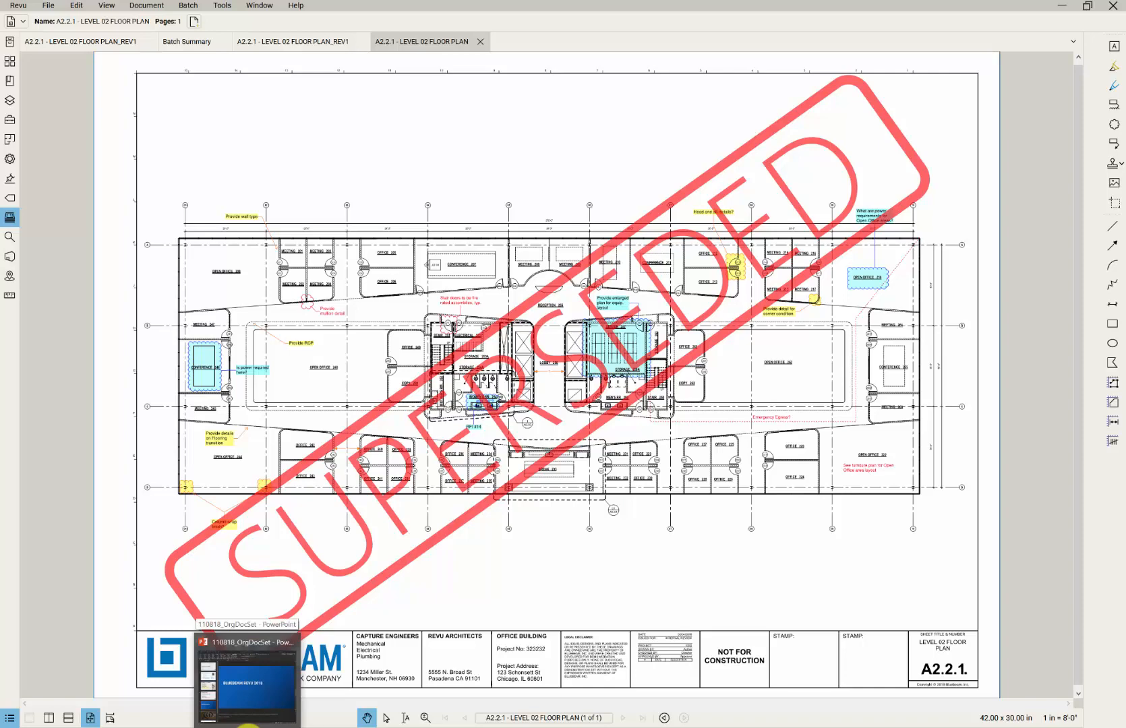
click(248, 725)
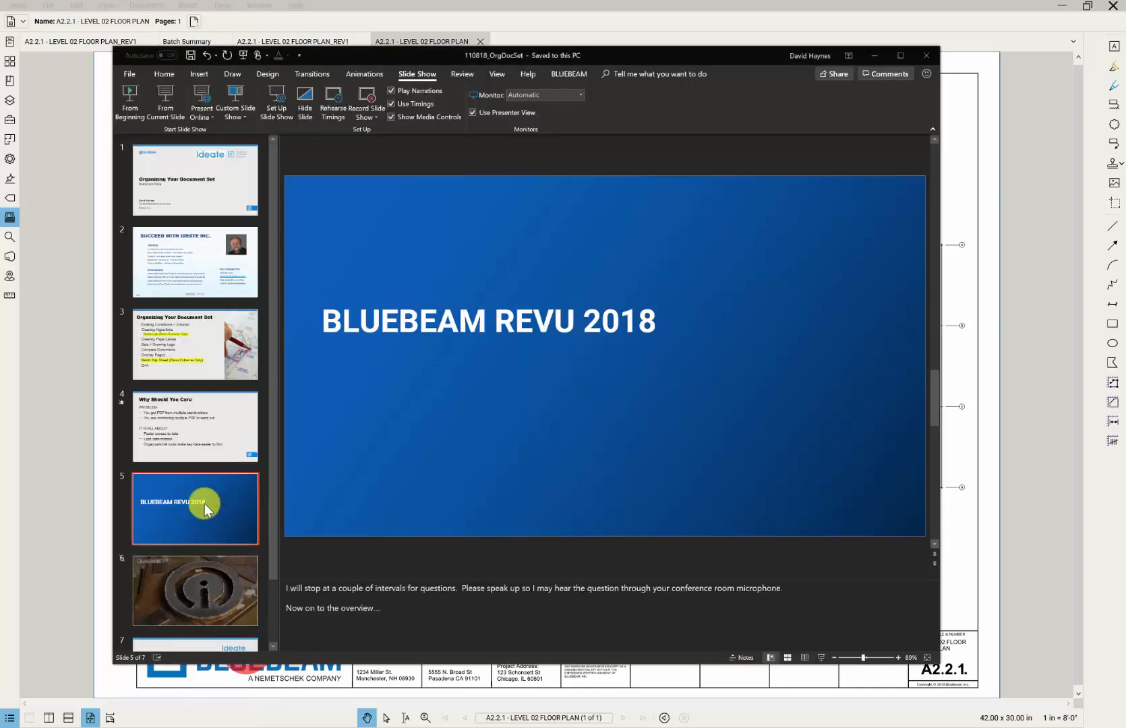
click(820, 656)
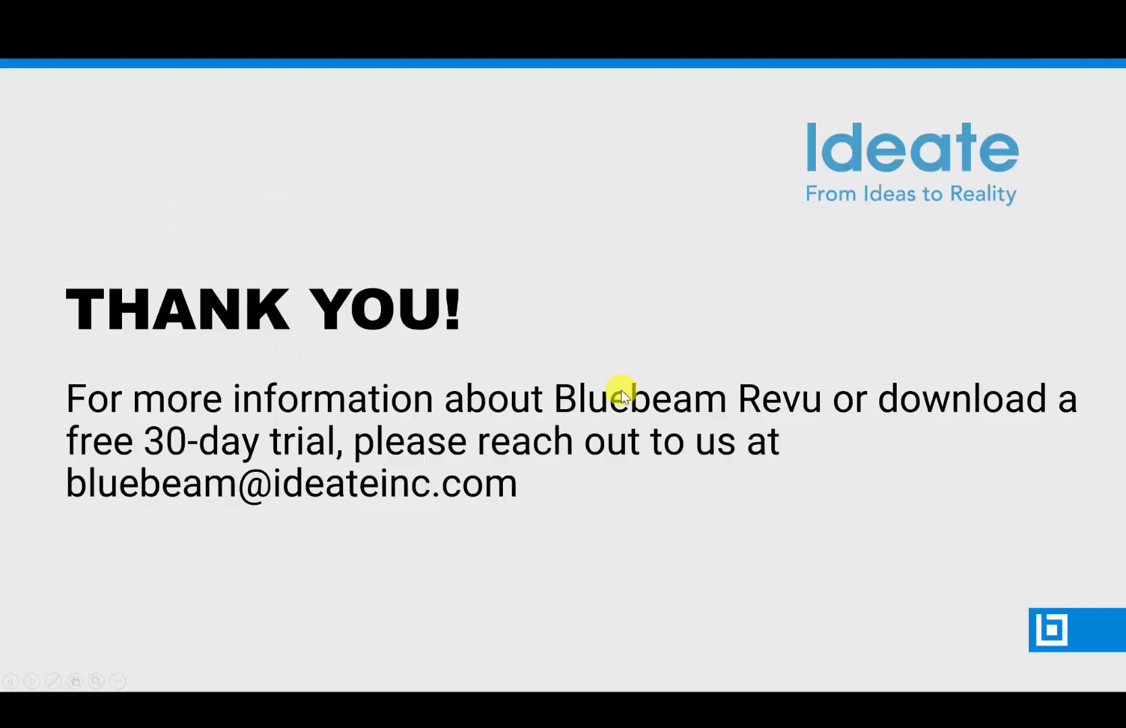